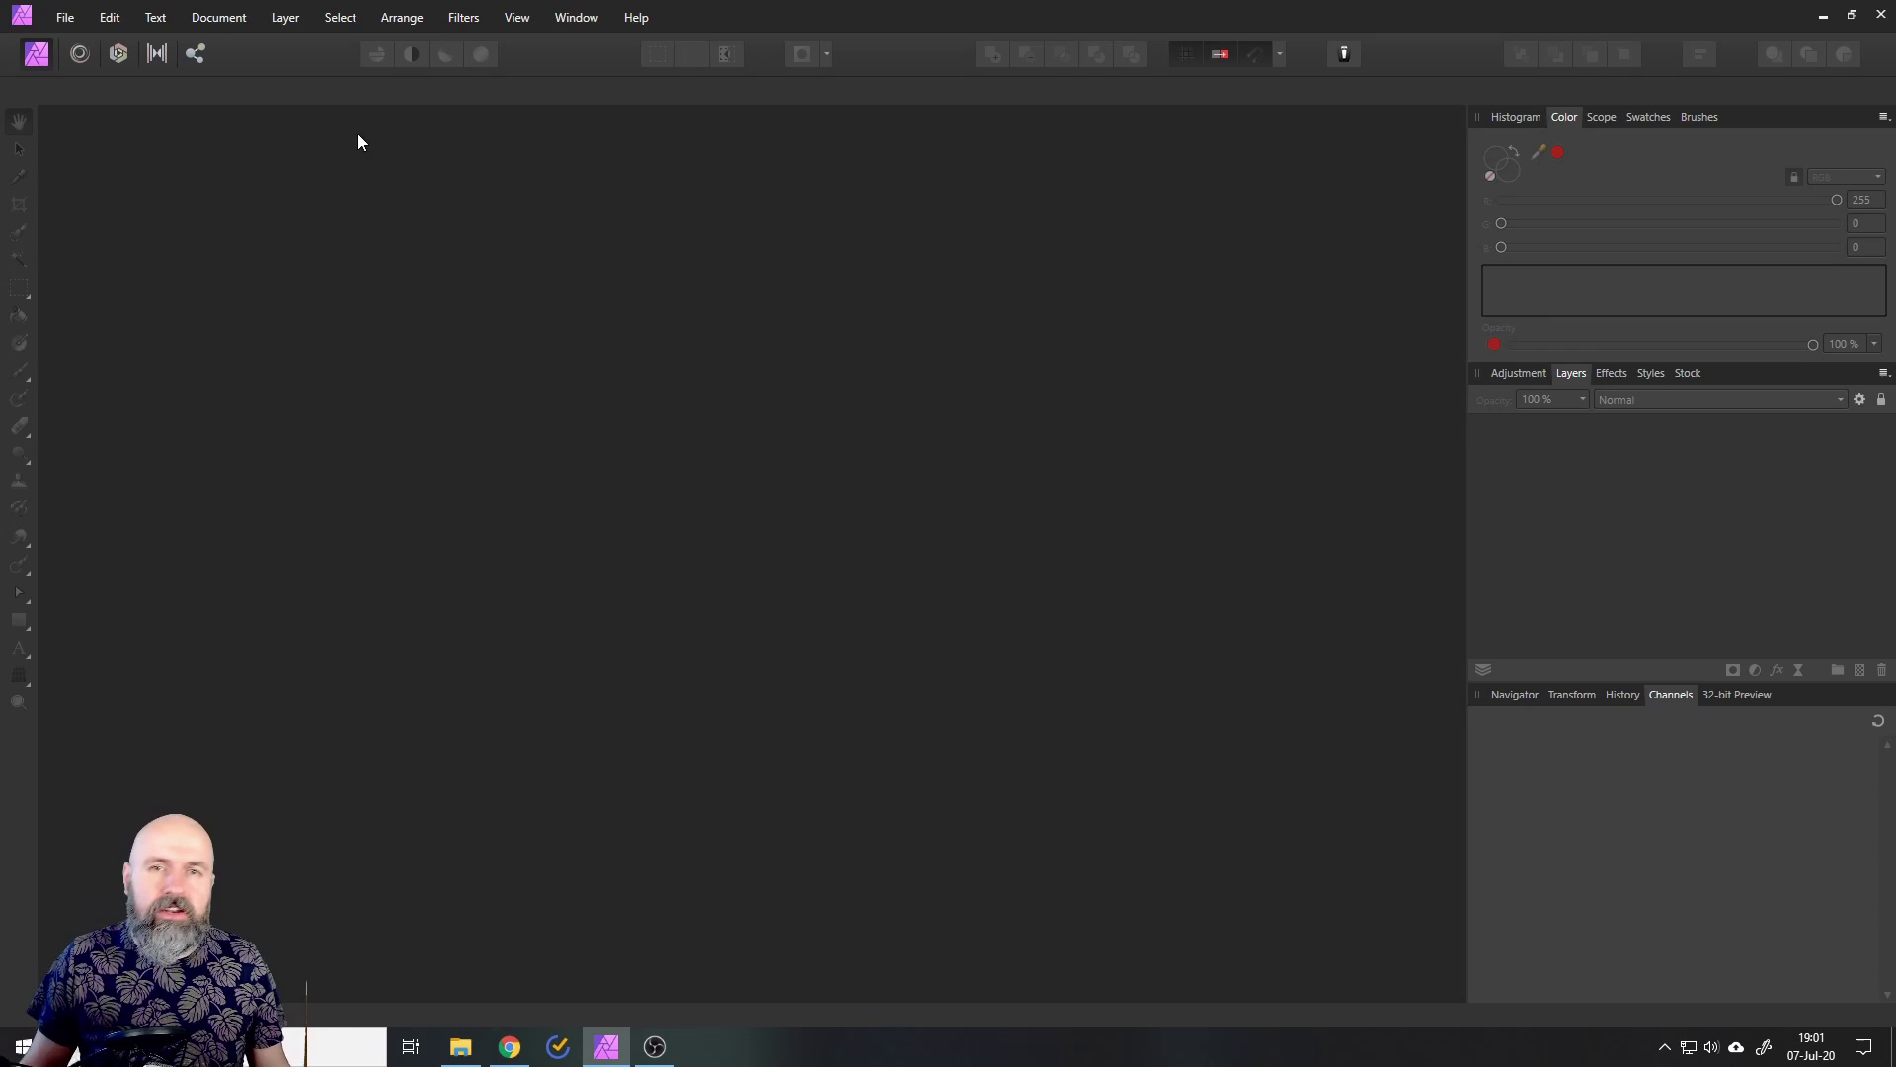
# Step: Start a new document from the File menu to open the New Document setup
pyautogui.click(59, 19)
pyautogui.click(62, 69)
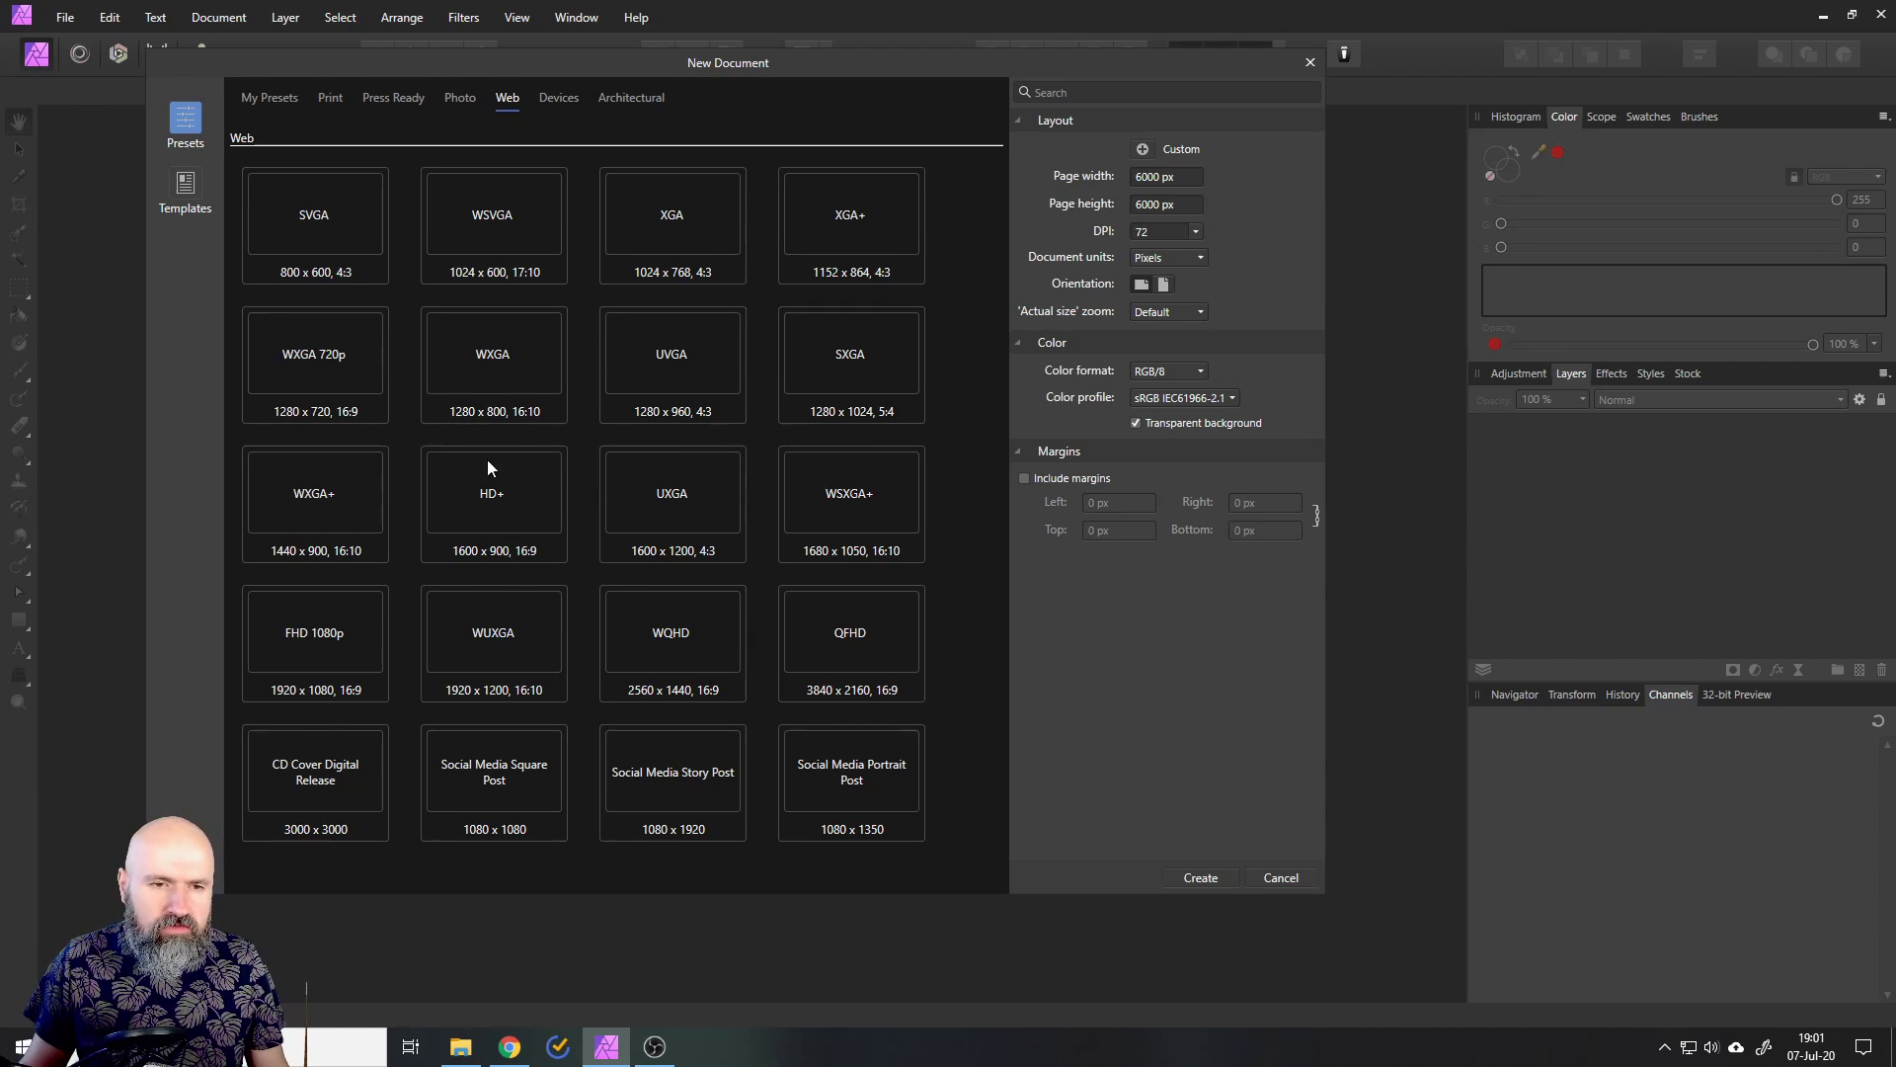
# Step: Create a 6000 × 6000 px transparent document, starting from a web preset
pyautogui.click(378, 660)
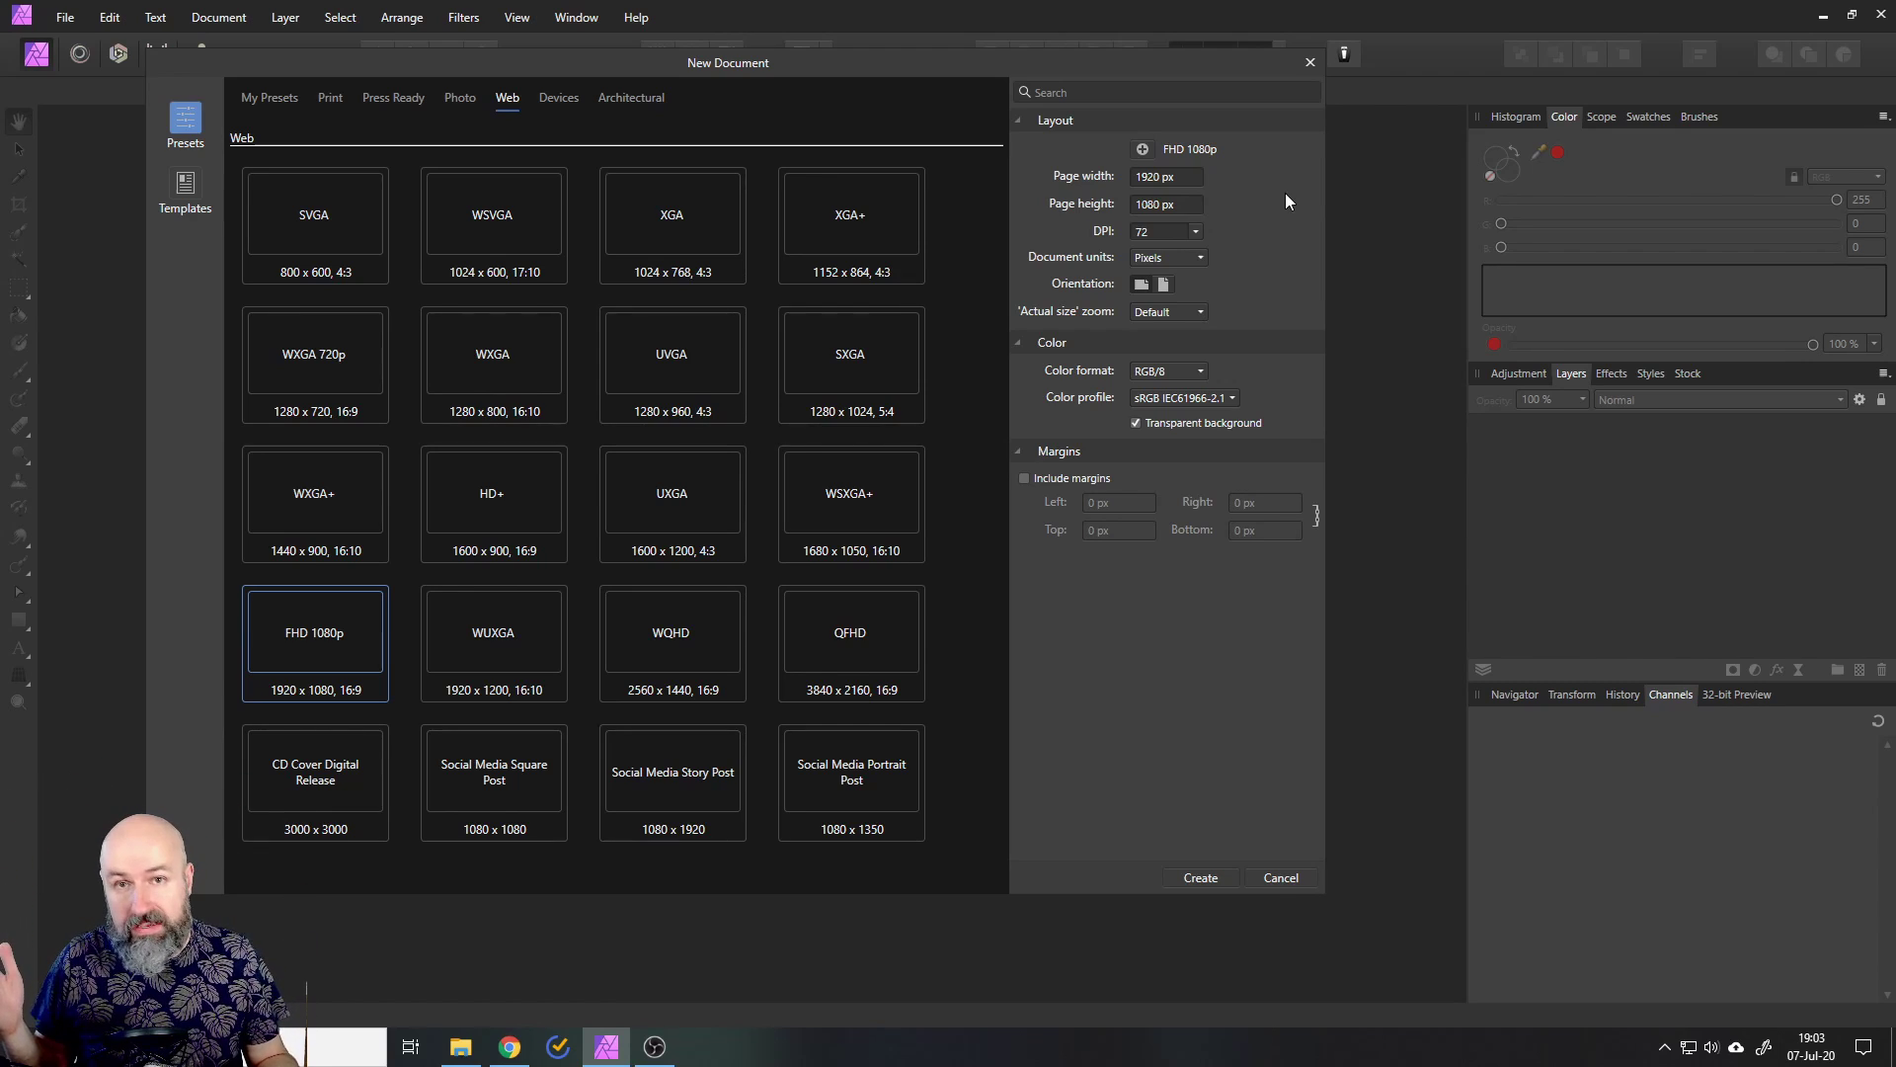
pyautogui.click(1192, 177)
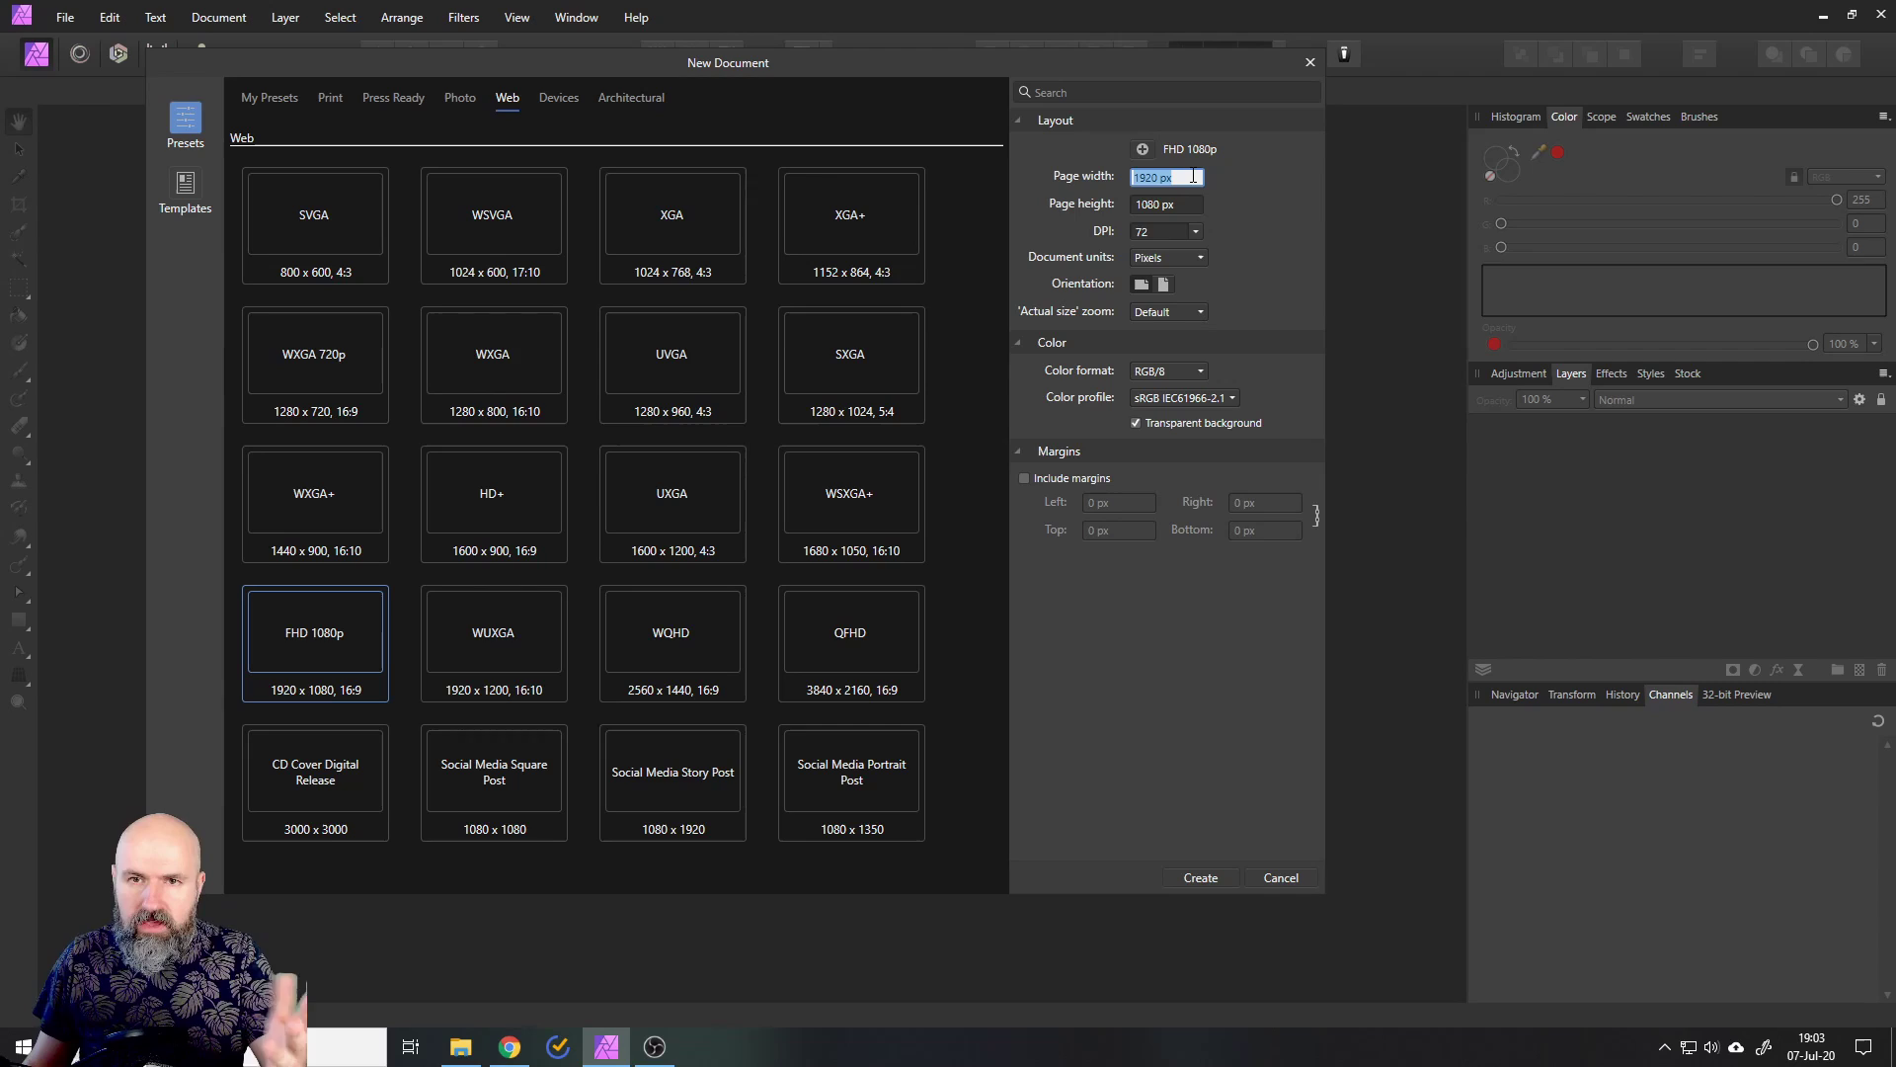
pyautogui.write('600')
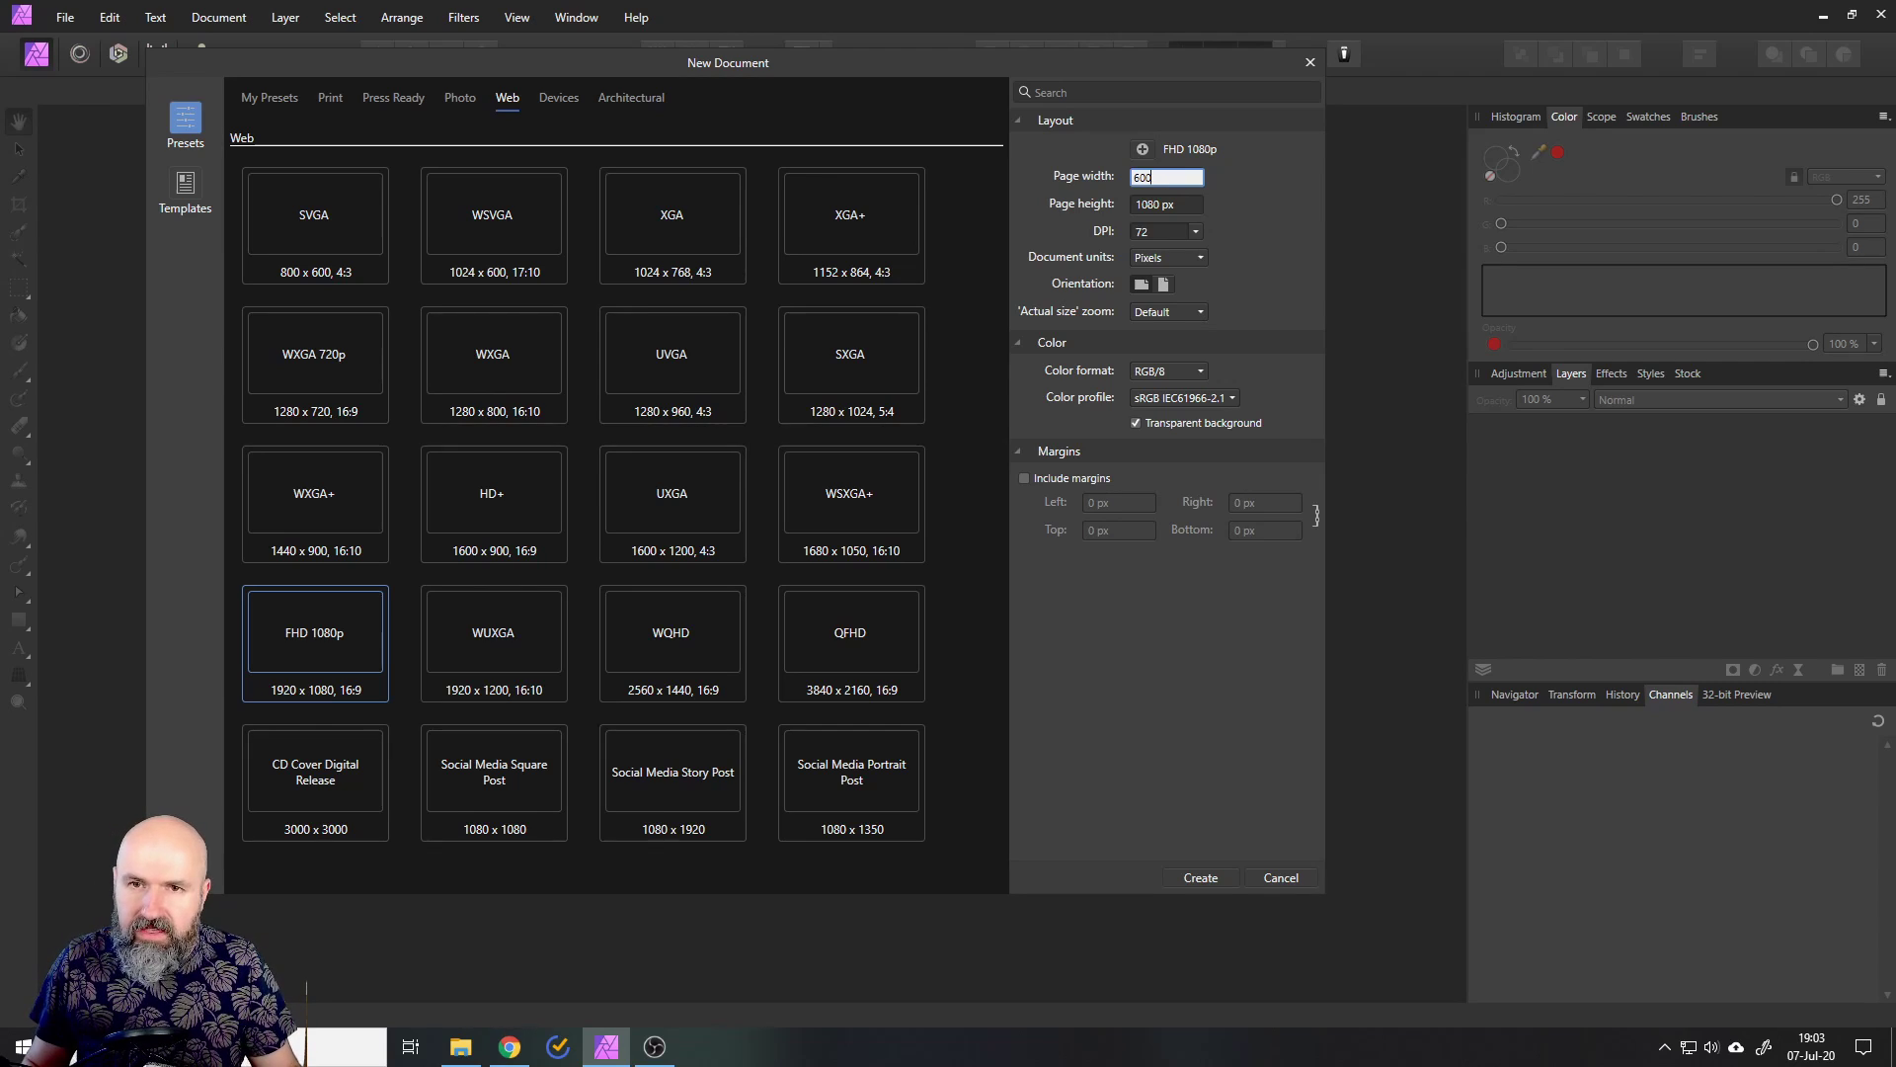
pyautogui.write('0')
pyautogui.click(1179, 204)
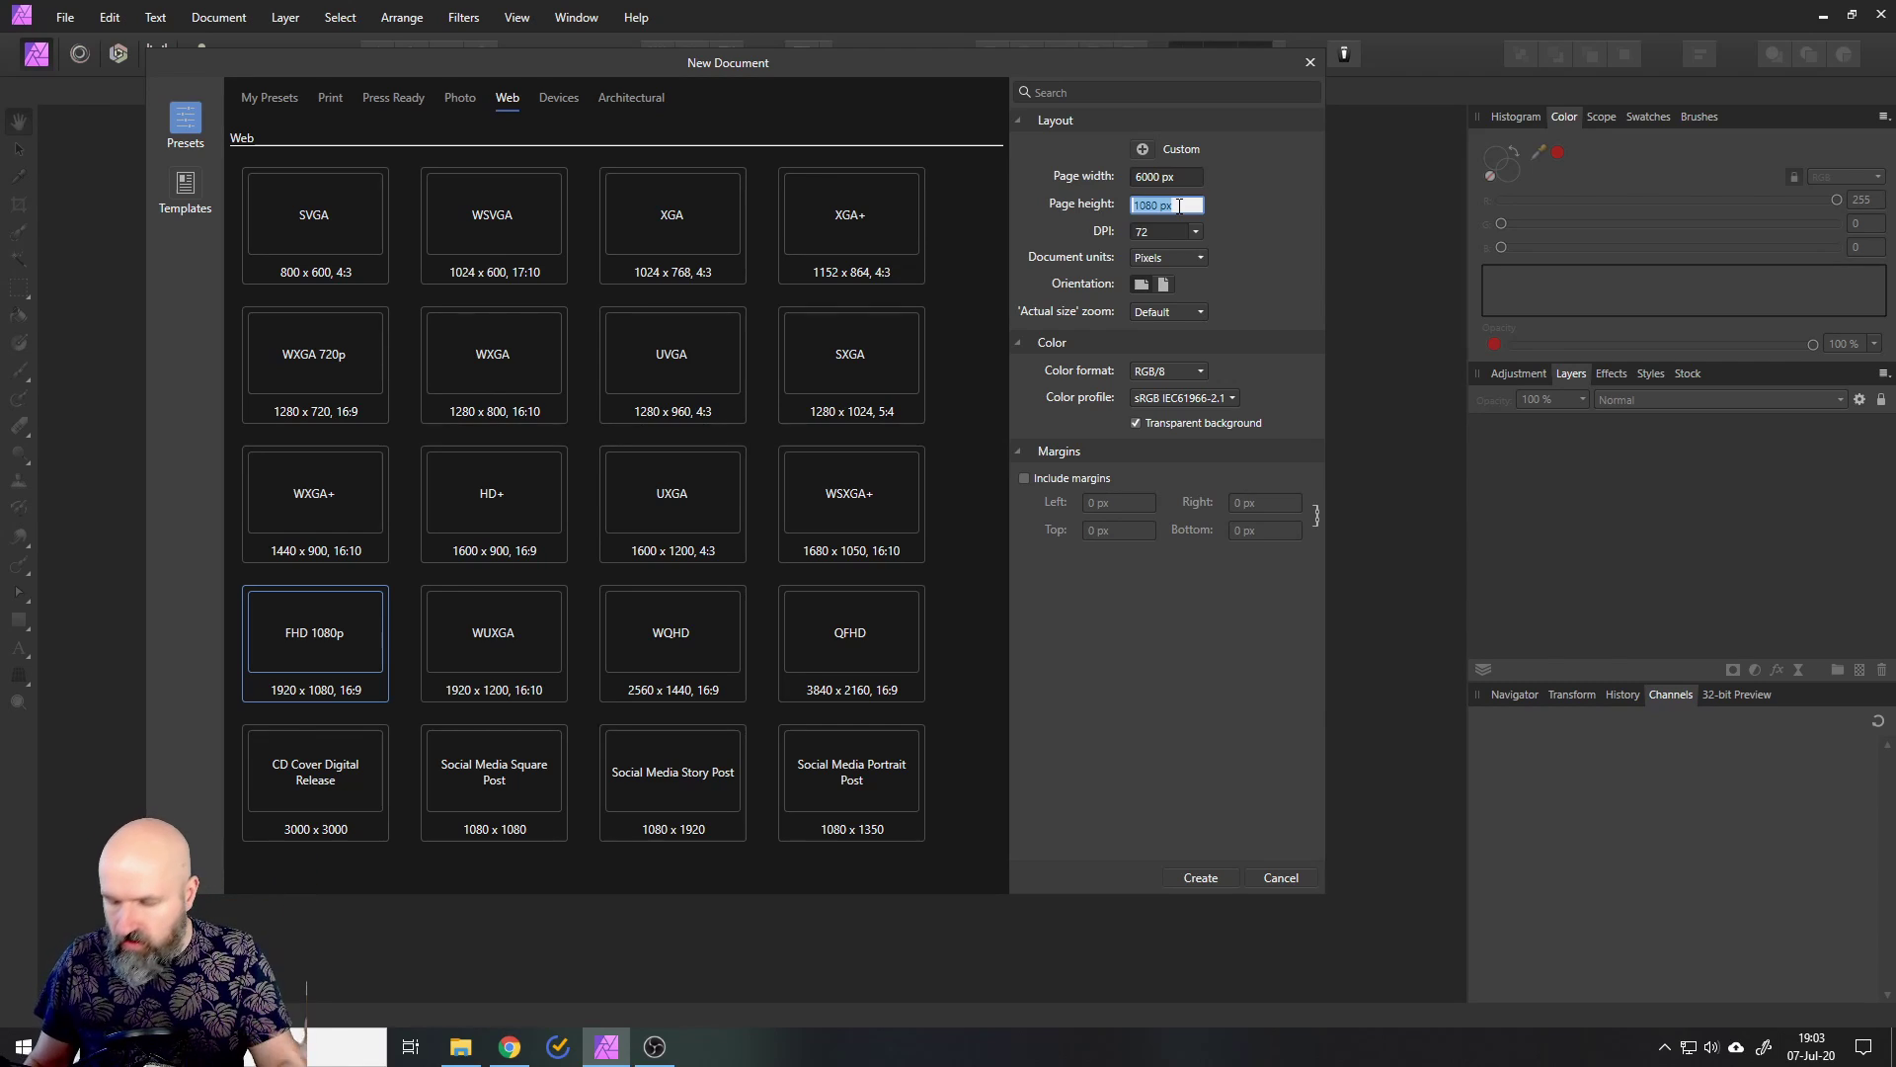
pyautogui.write('6000')
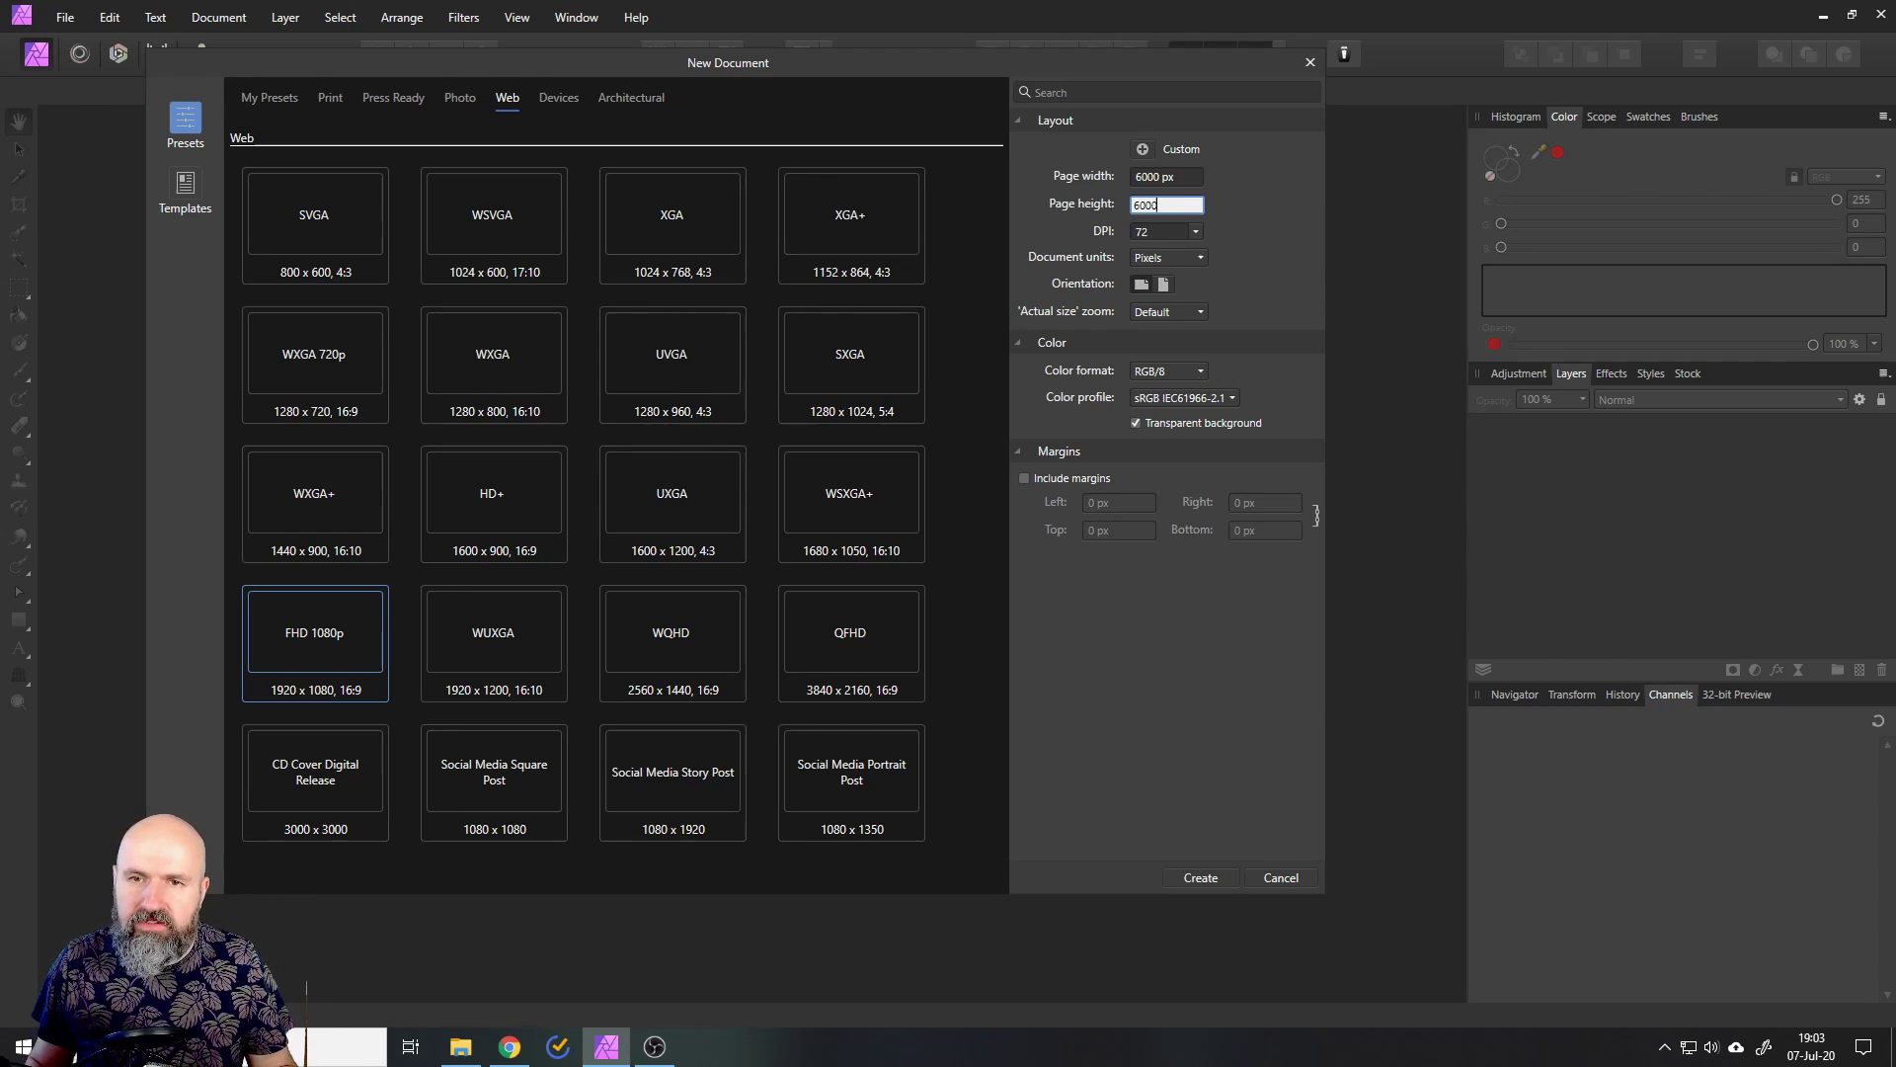
pyautogui.press('Return')
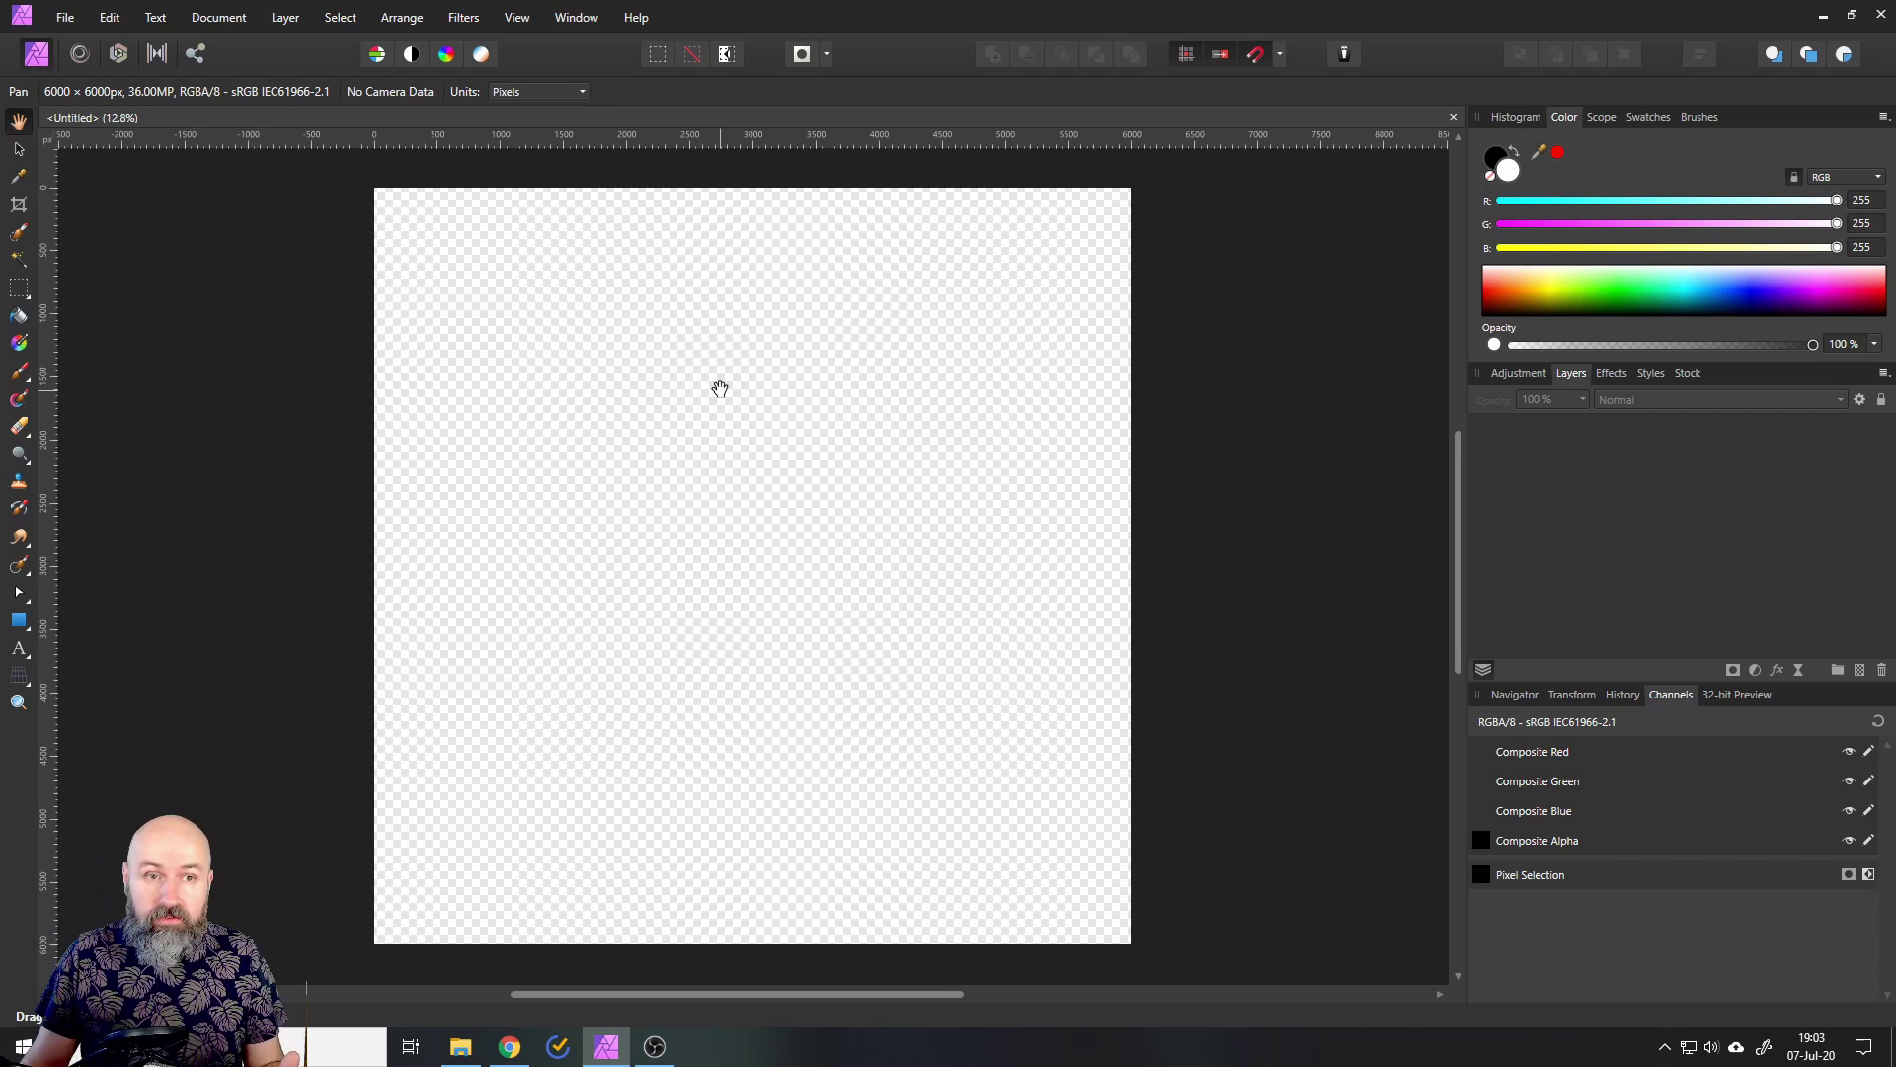
# Step: Open the Guides Manager from the View menu
pyautogui.click(517, 17)
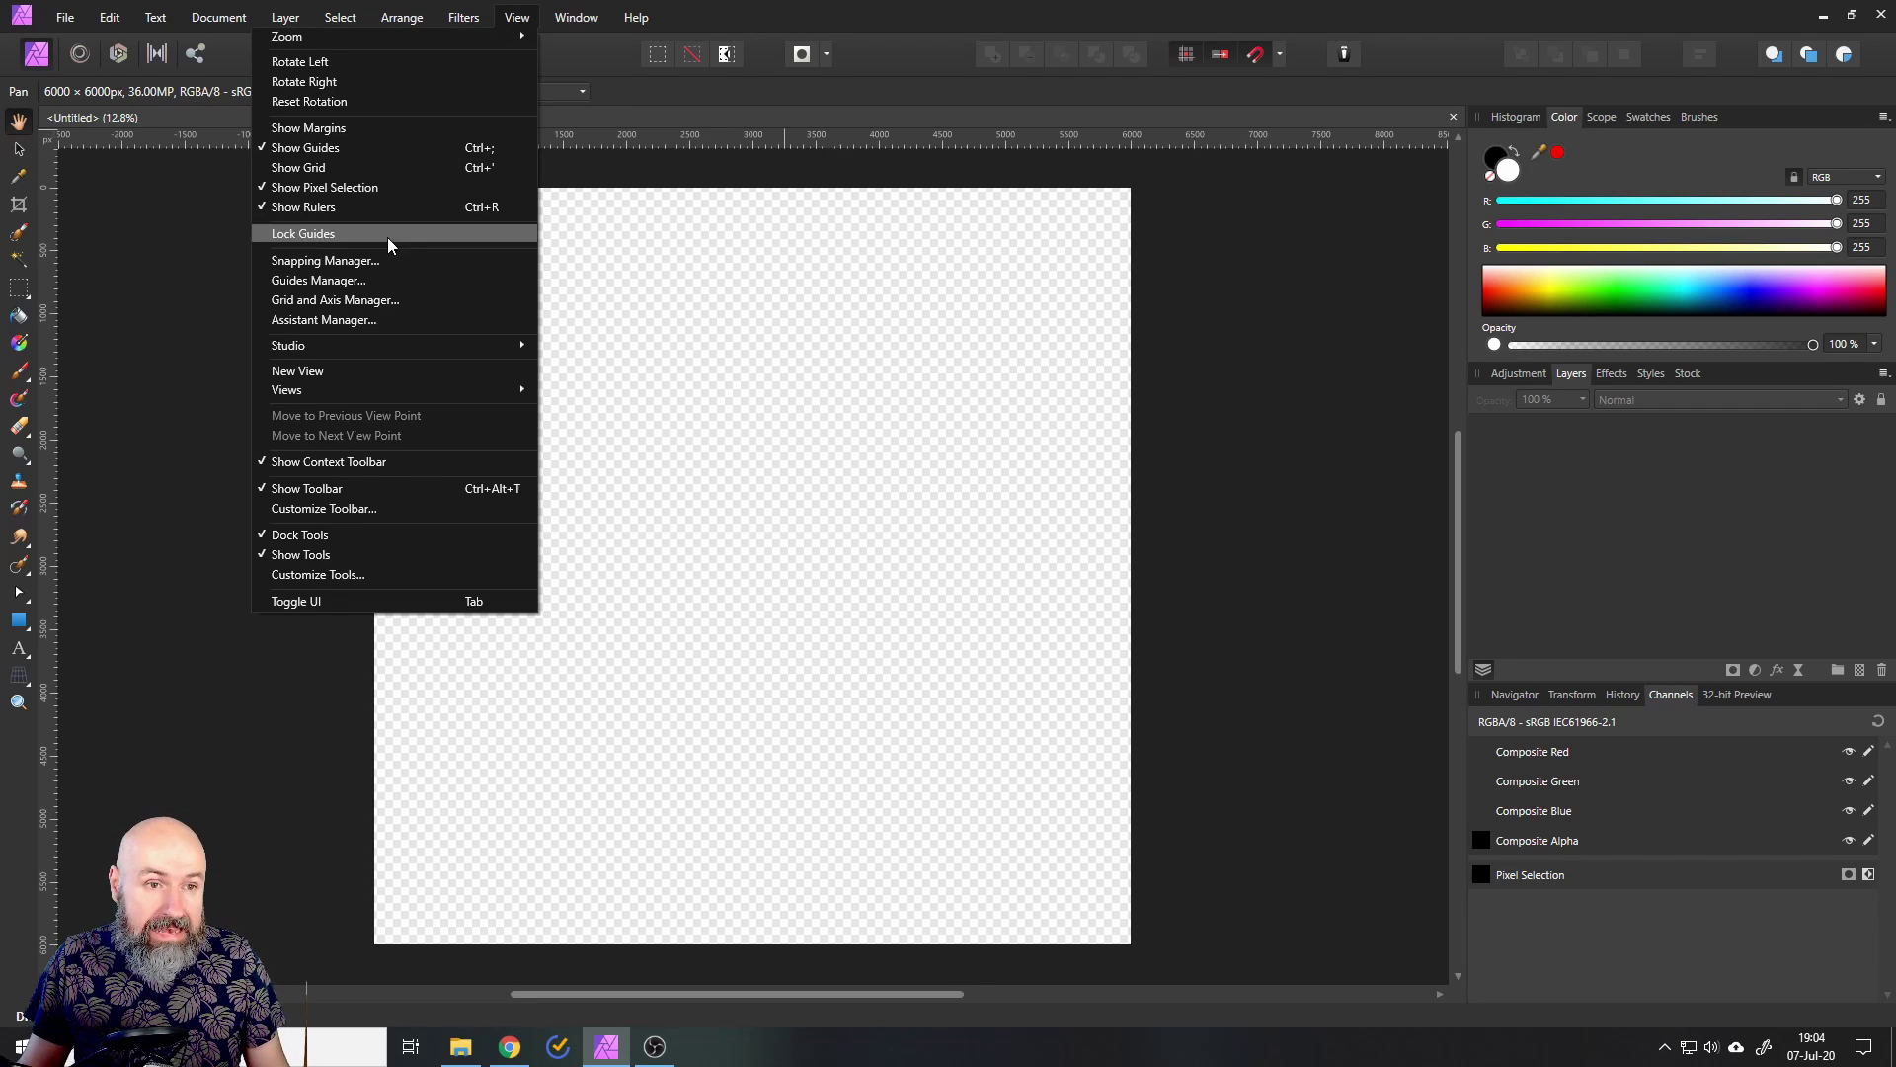
pyautogui.click(340, 281)
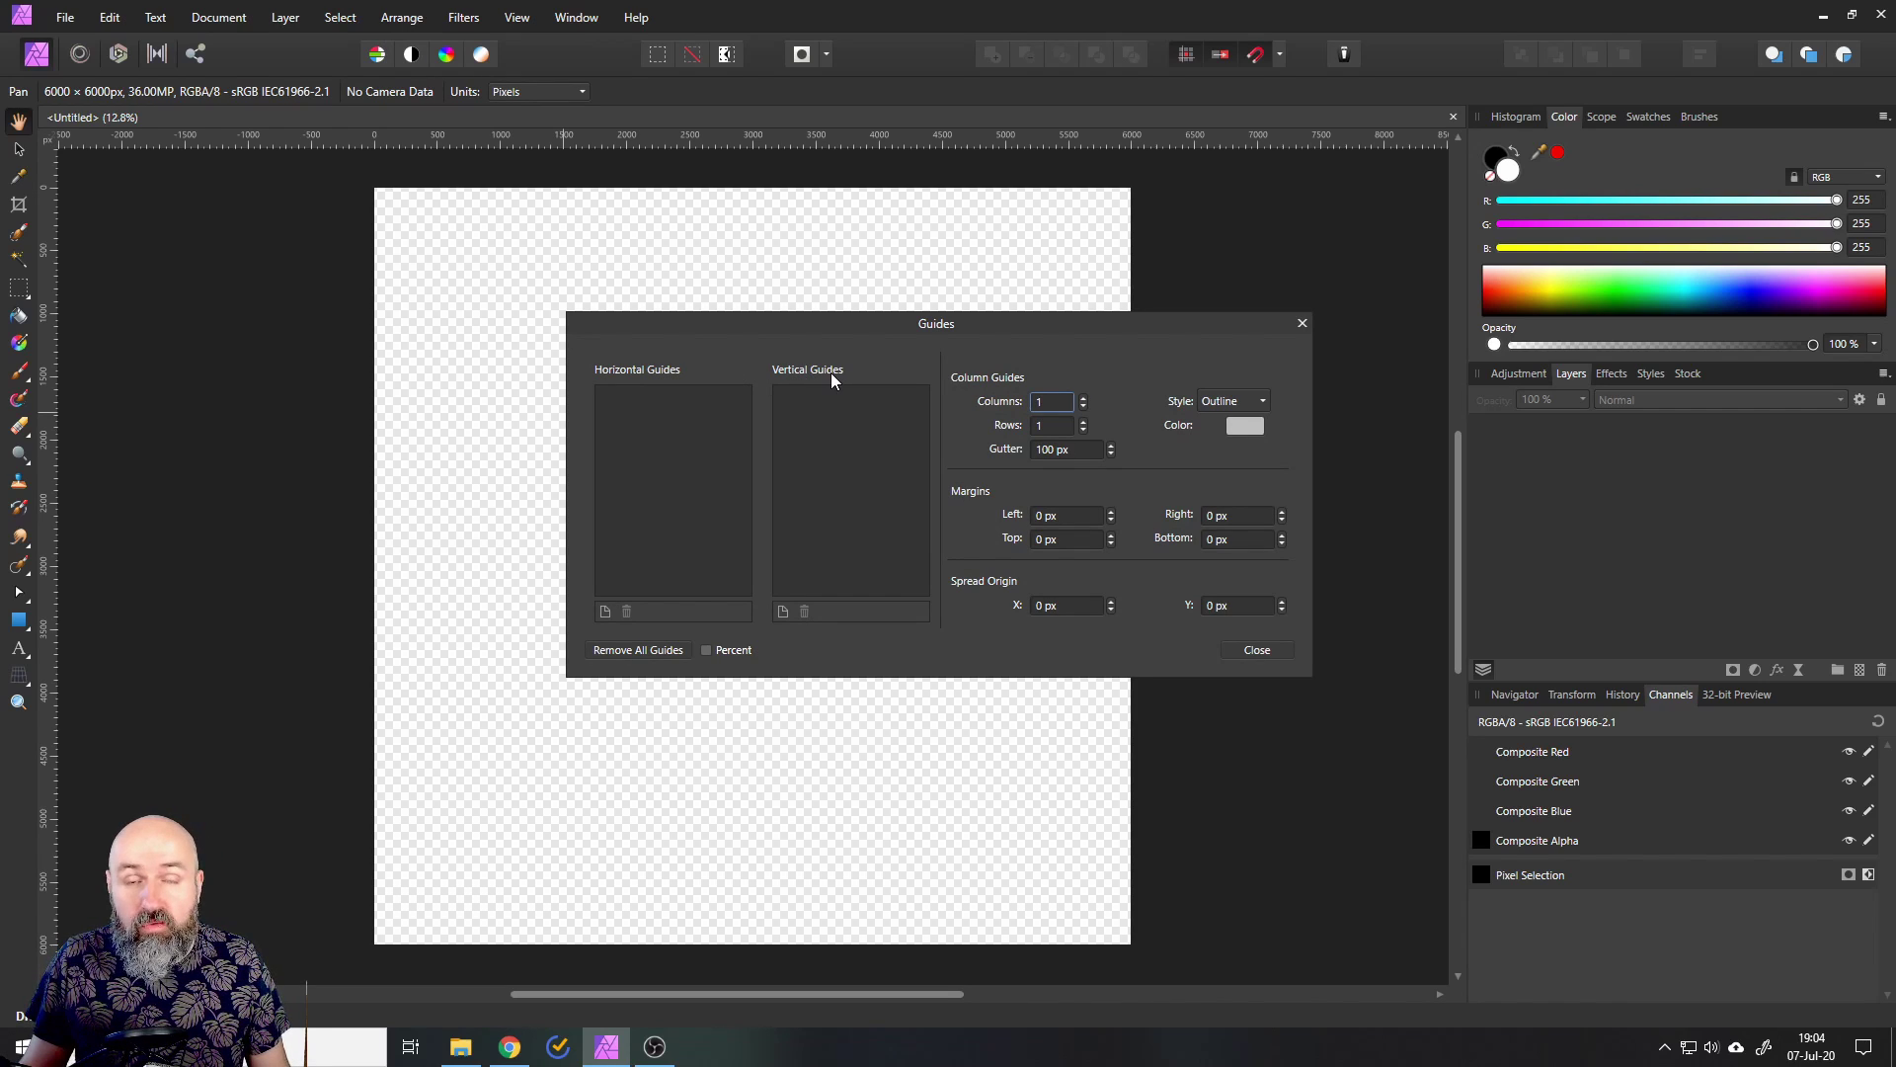
# Step: Add horizontal guides at 2000 px and 4000 px
pyautogui.click(602, 611)
pyautogui.doubleClick(649, 395)
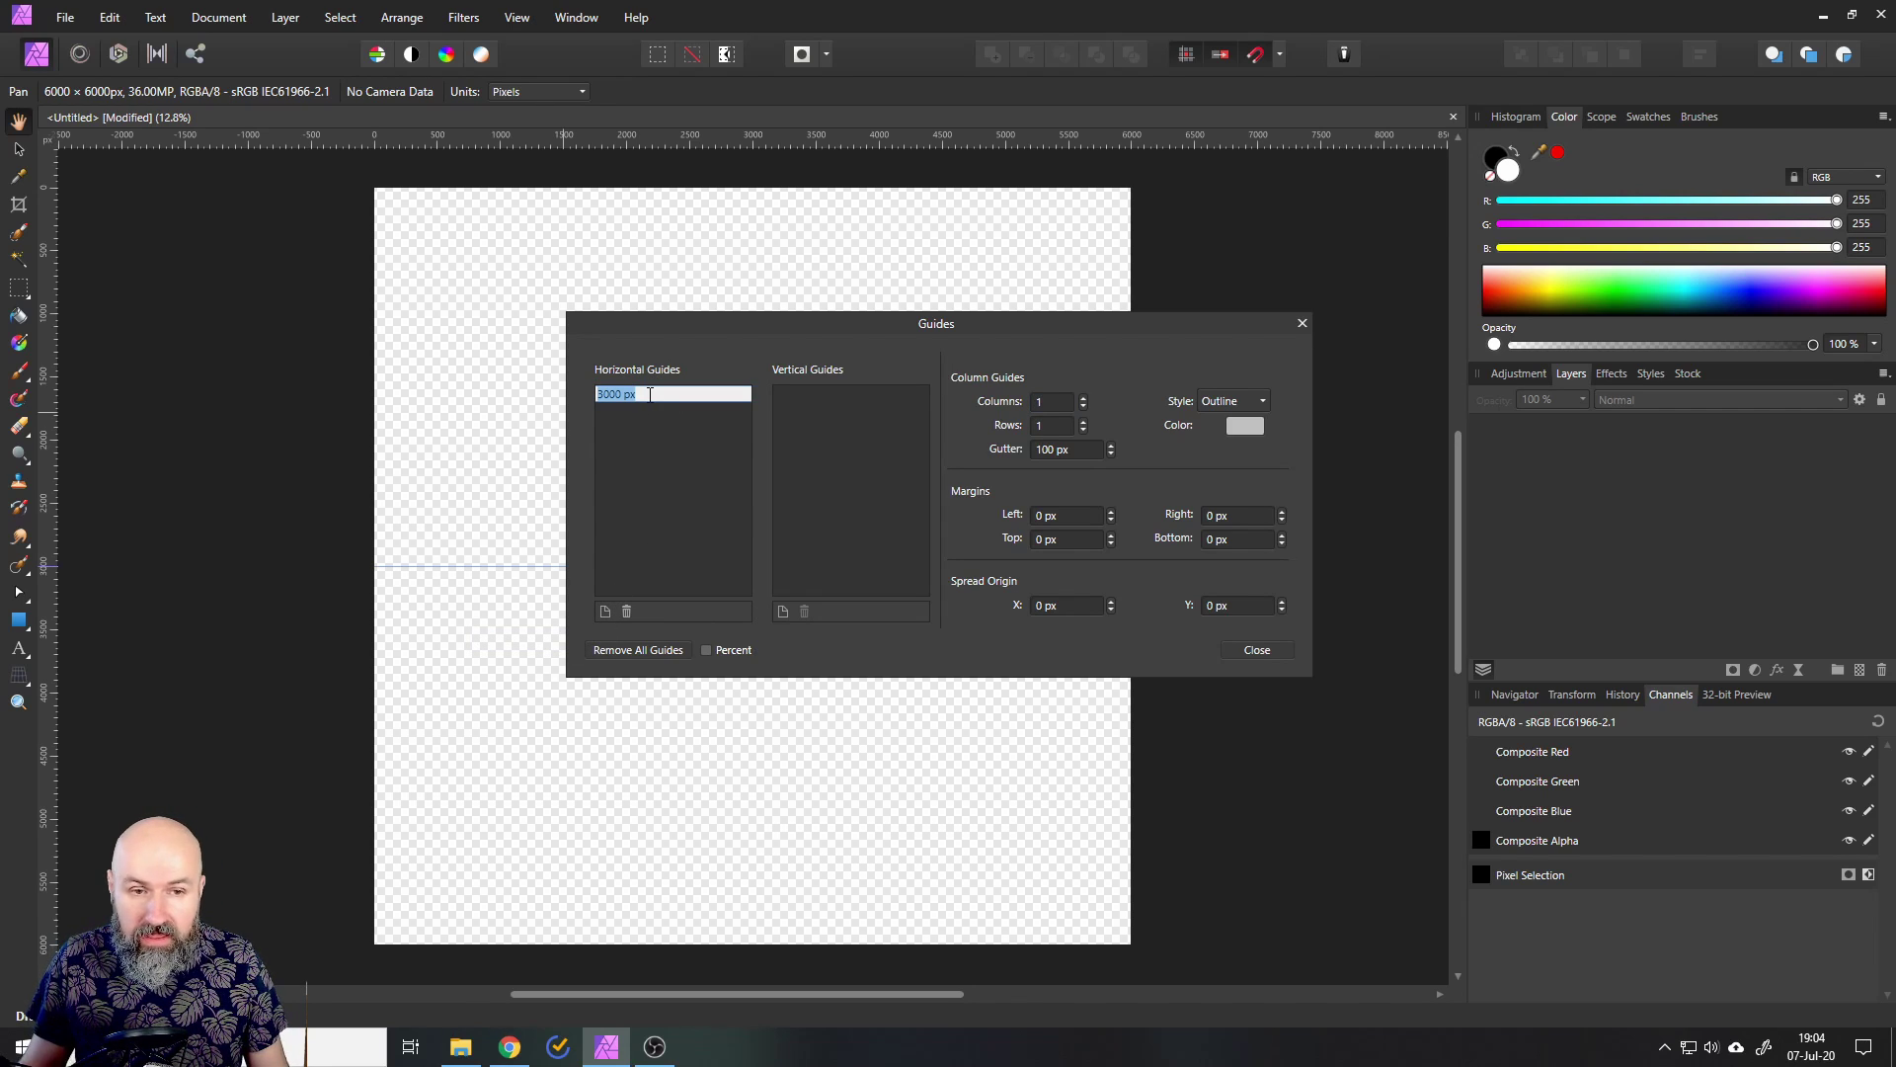
pyautogui.write('20')
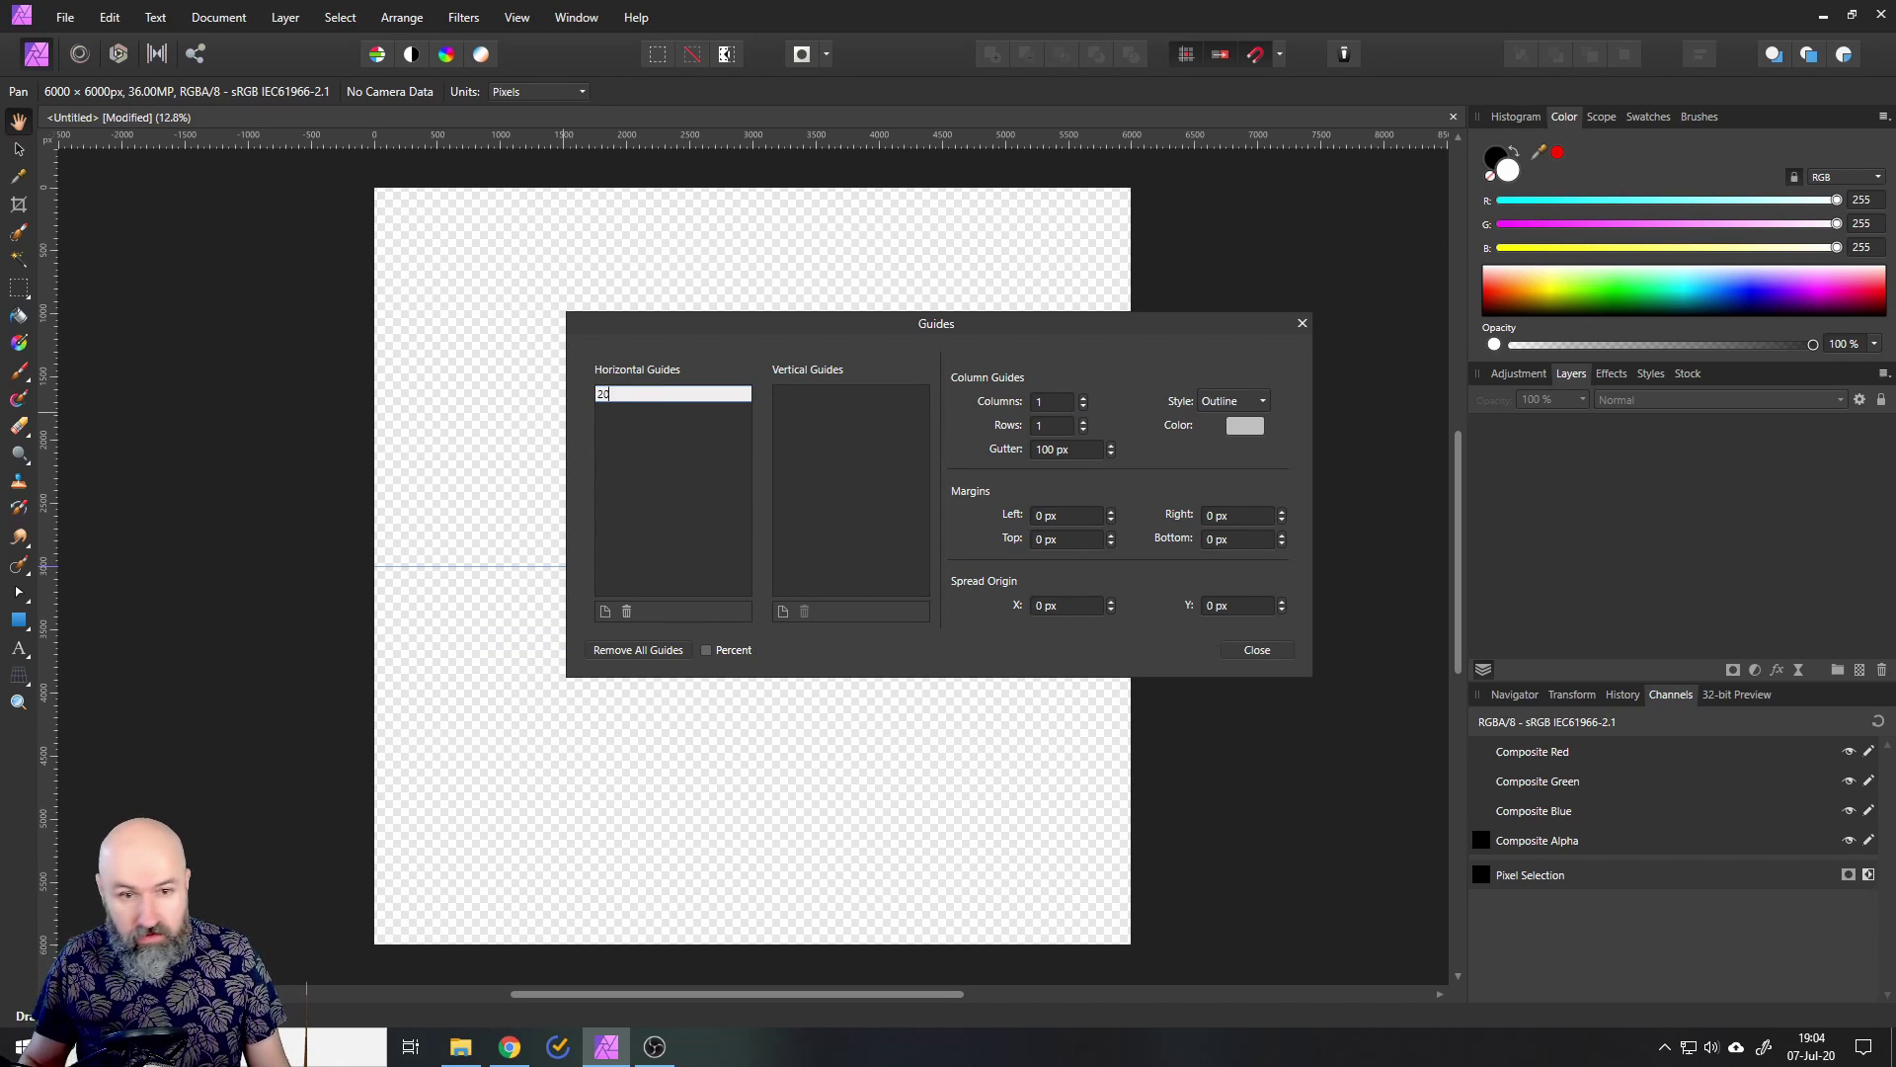
pyautogui.write('00')
pyautogui.press('Return')
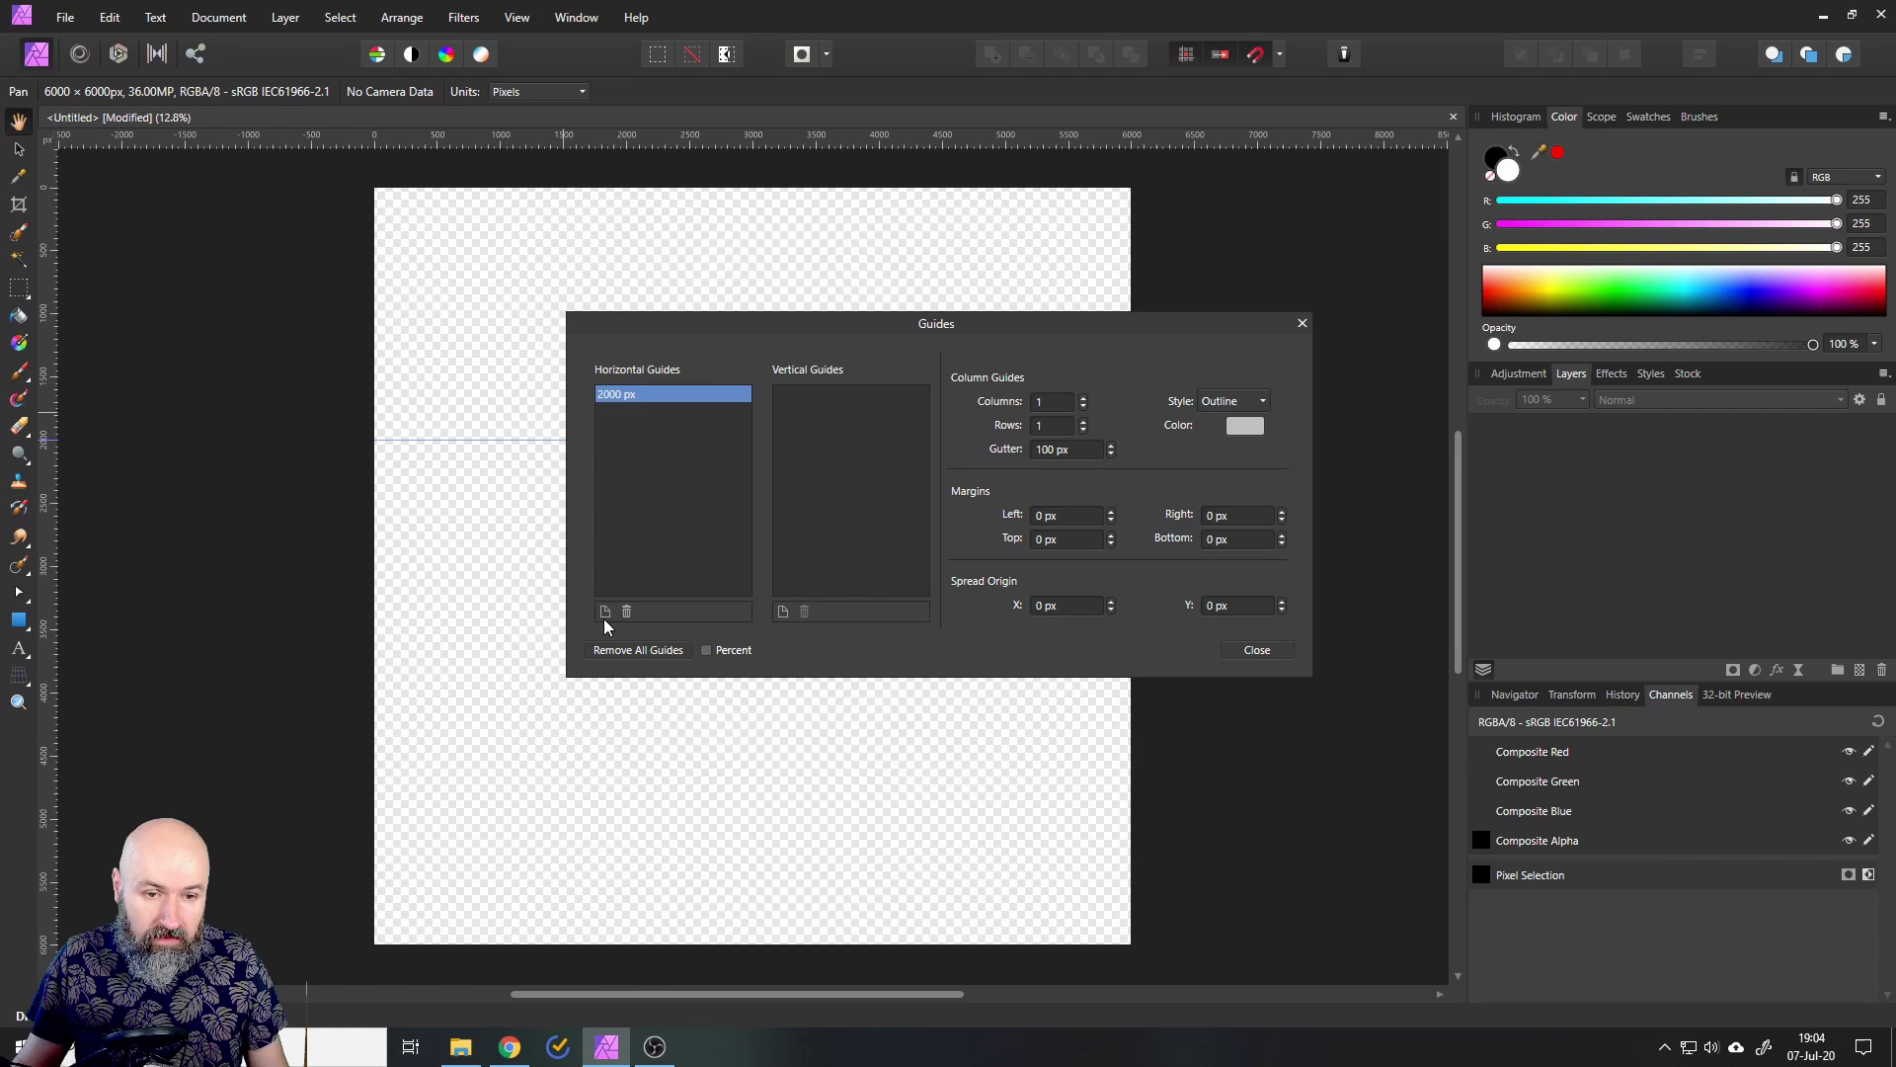
pyautogui.click(603, 612)
pyautogui.doubleClick(646, 411)
pyautogui.write('4')
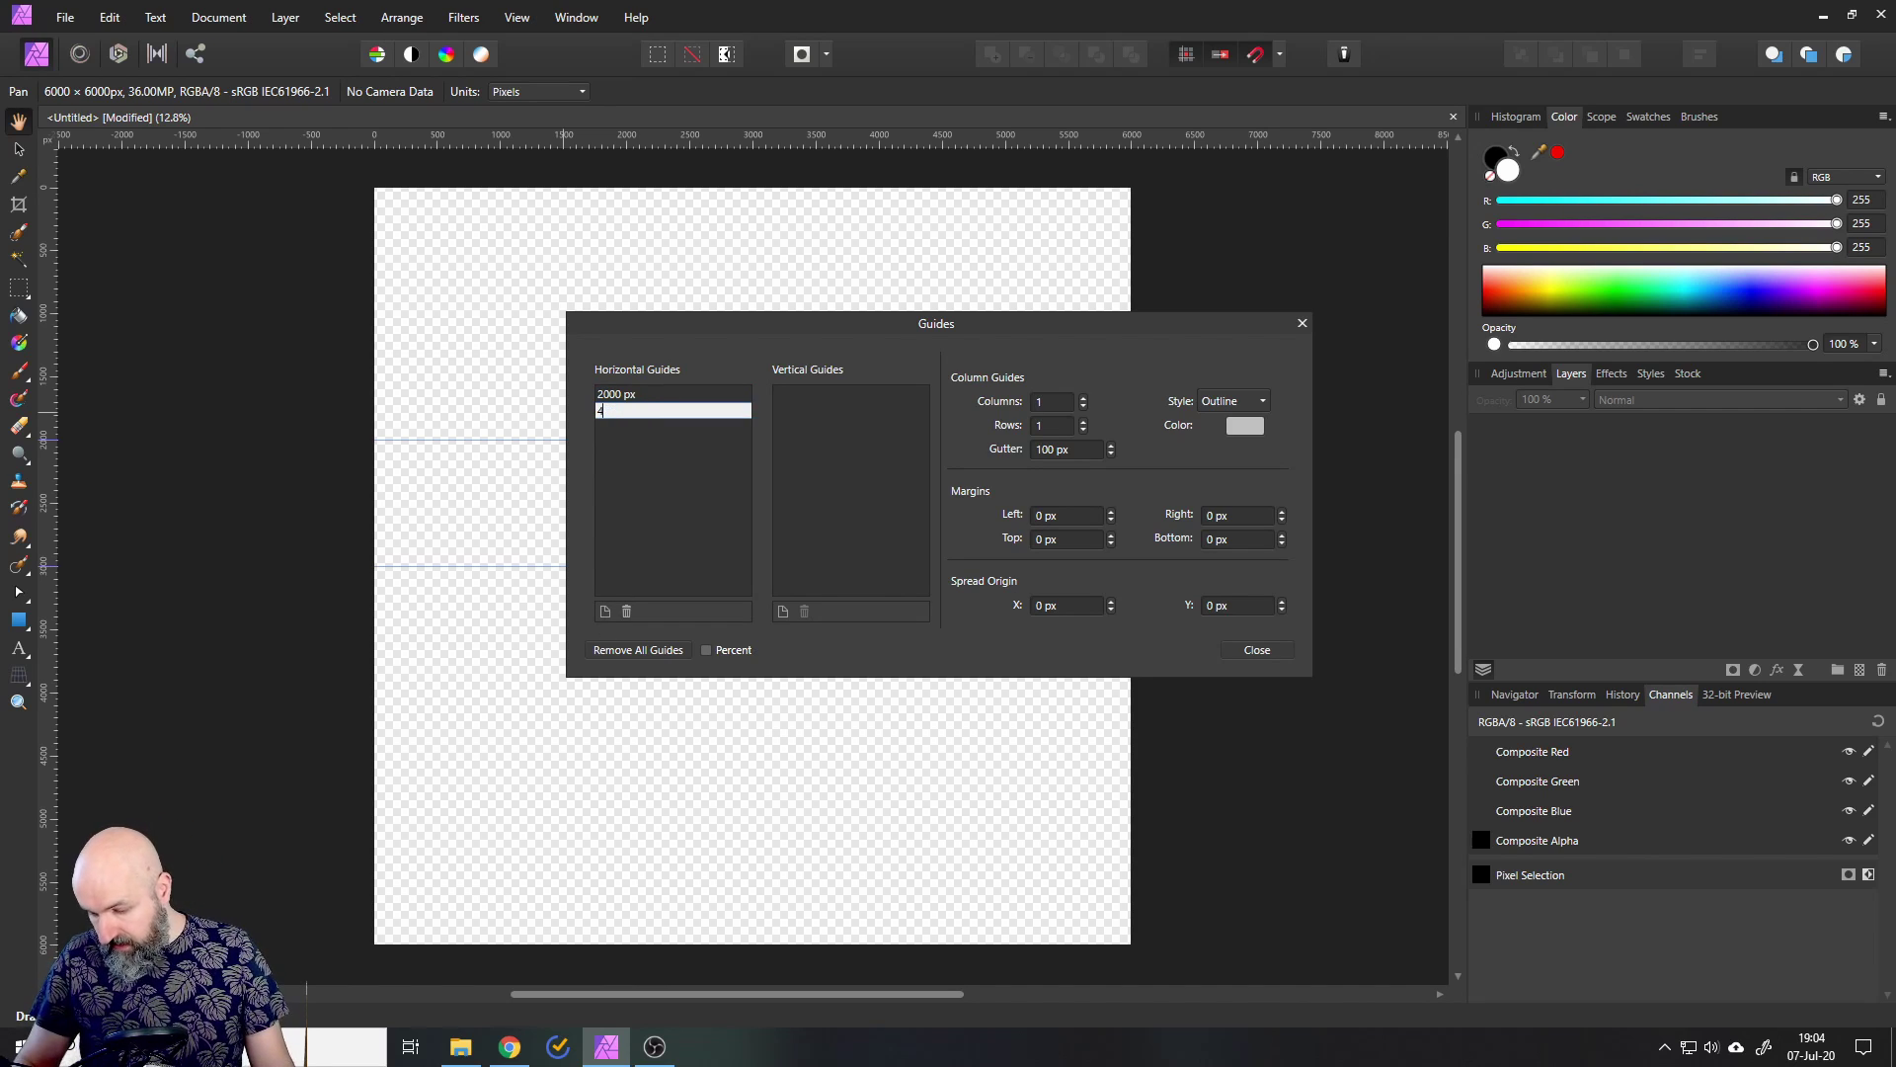
pyautogui.write('000')
pyautogui.press('Return')
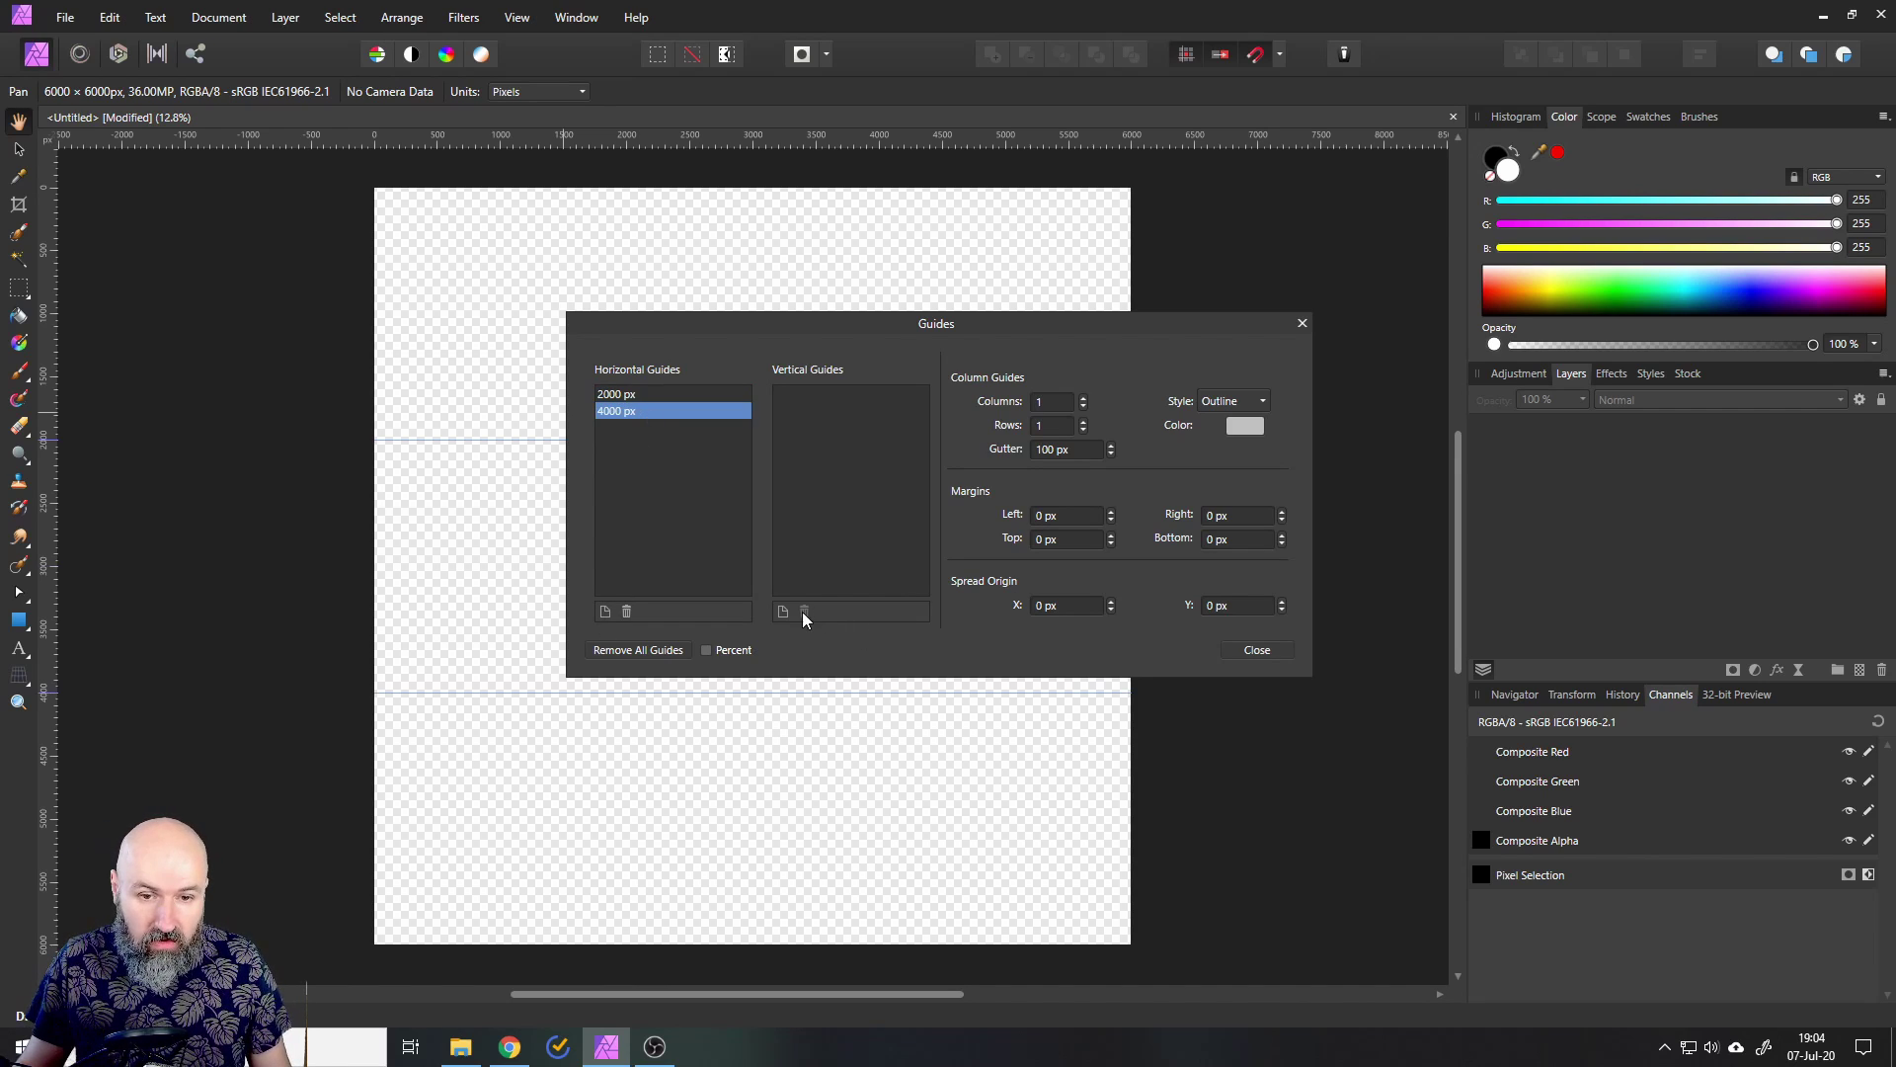
# Step: Add a vertical guide at 2000 px
pyautogui.click(784, 610)
pyautogui.doubleClick(808, 391)
pyautogui.write('2')
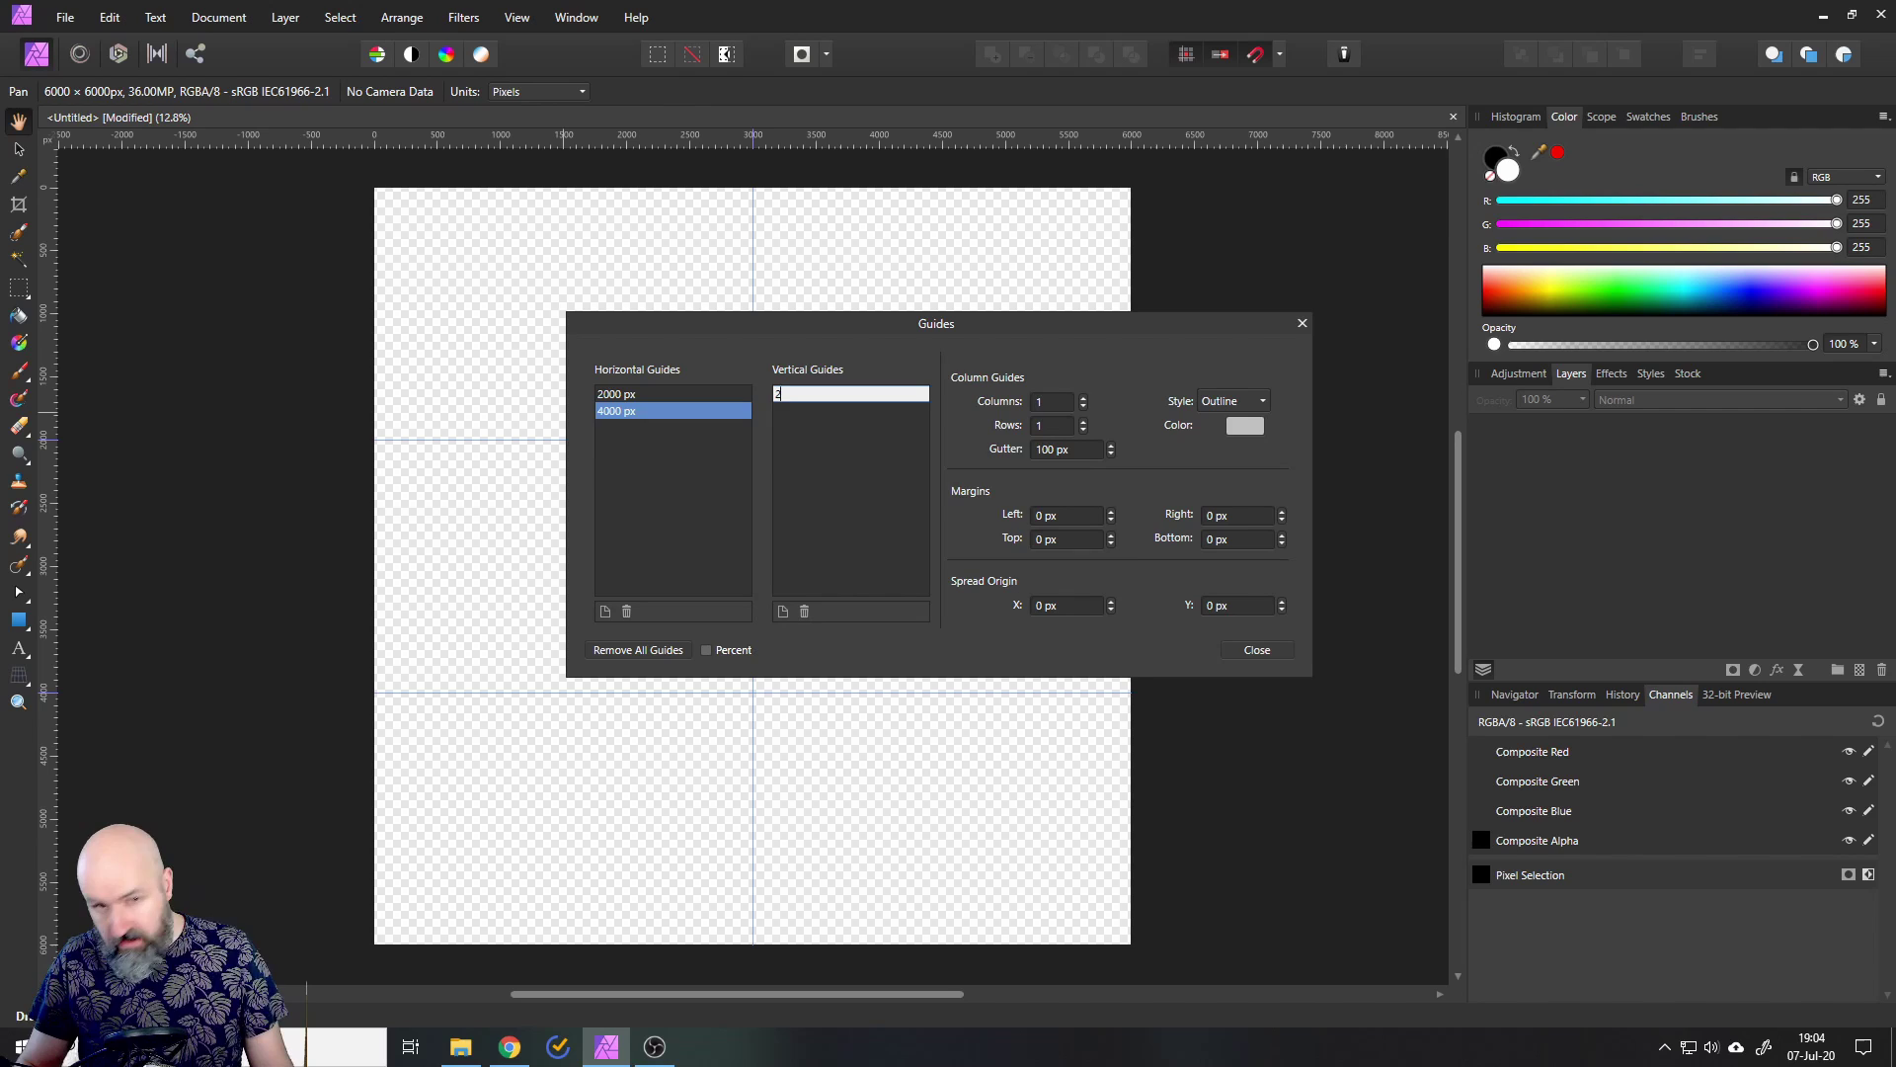
pyautogui.write('000')
pyautogui.press('Return')
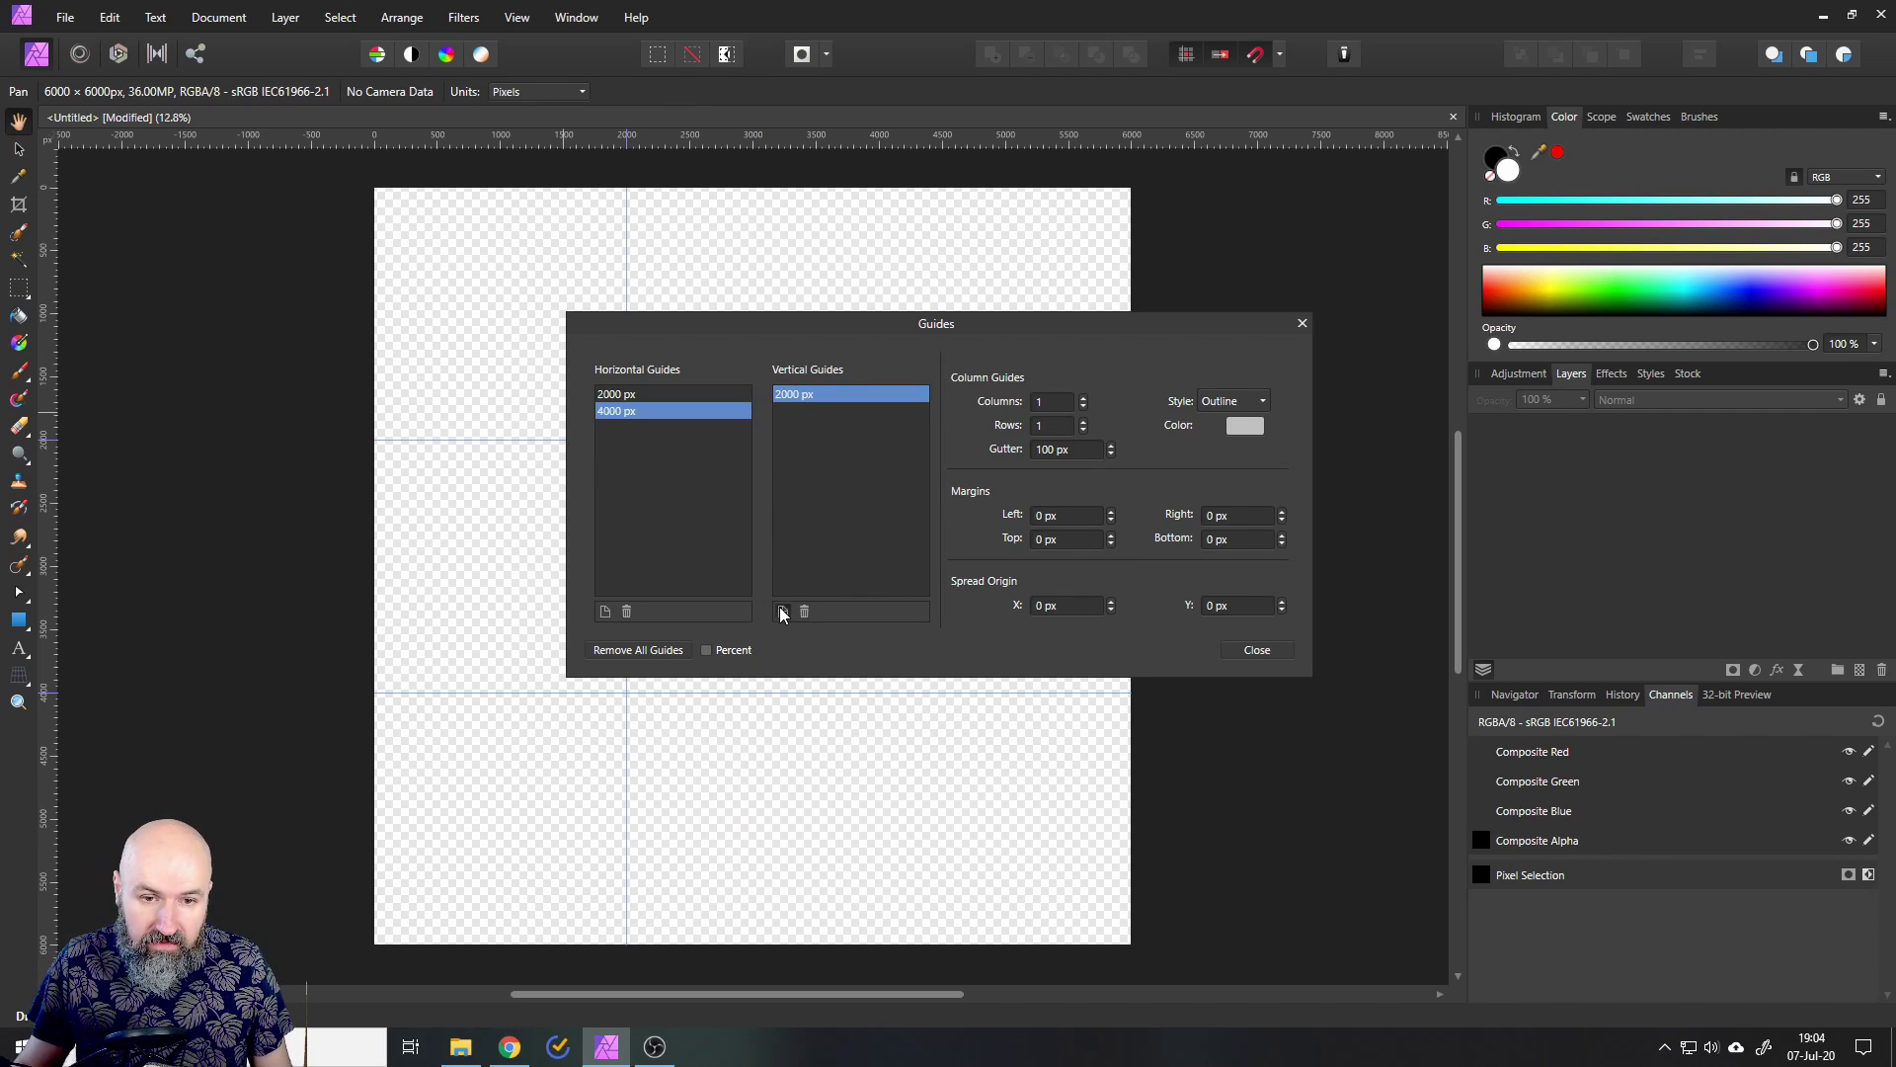
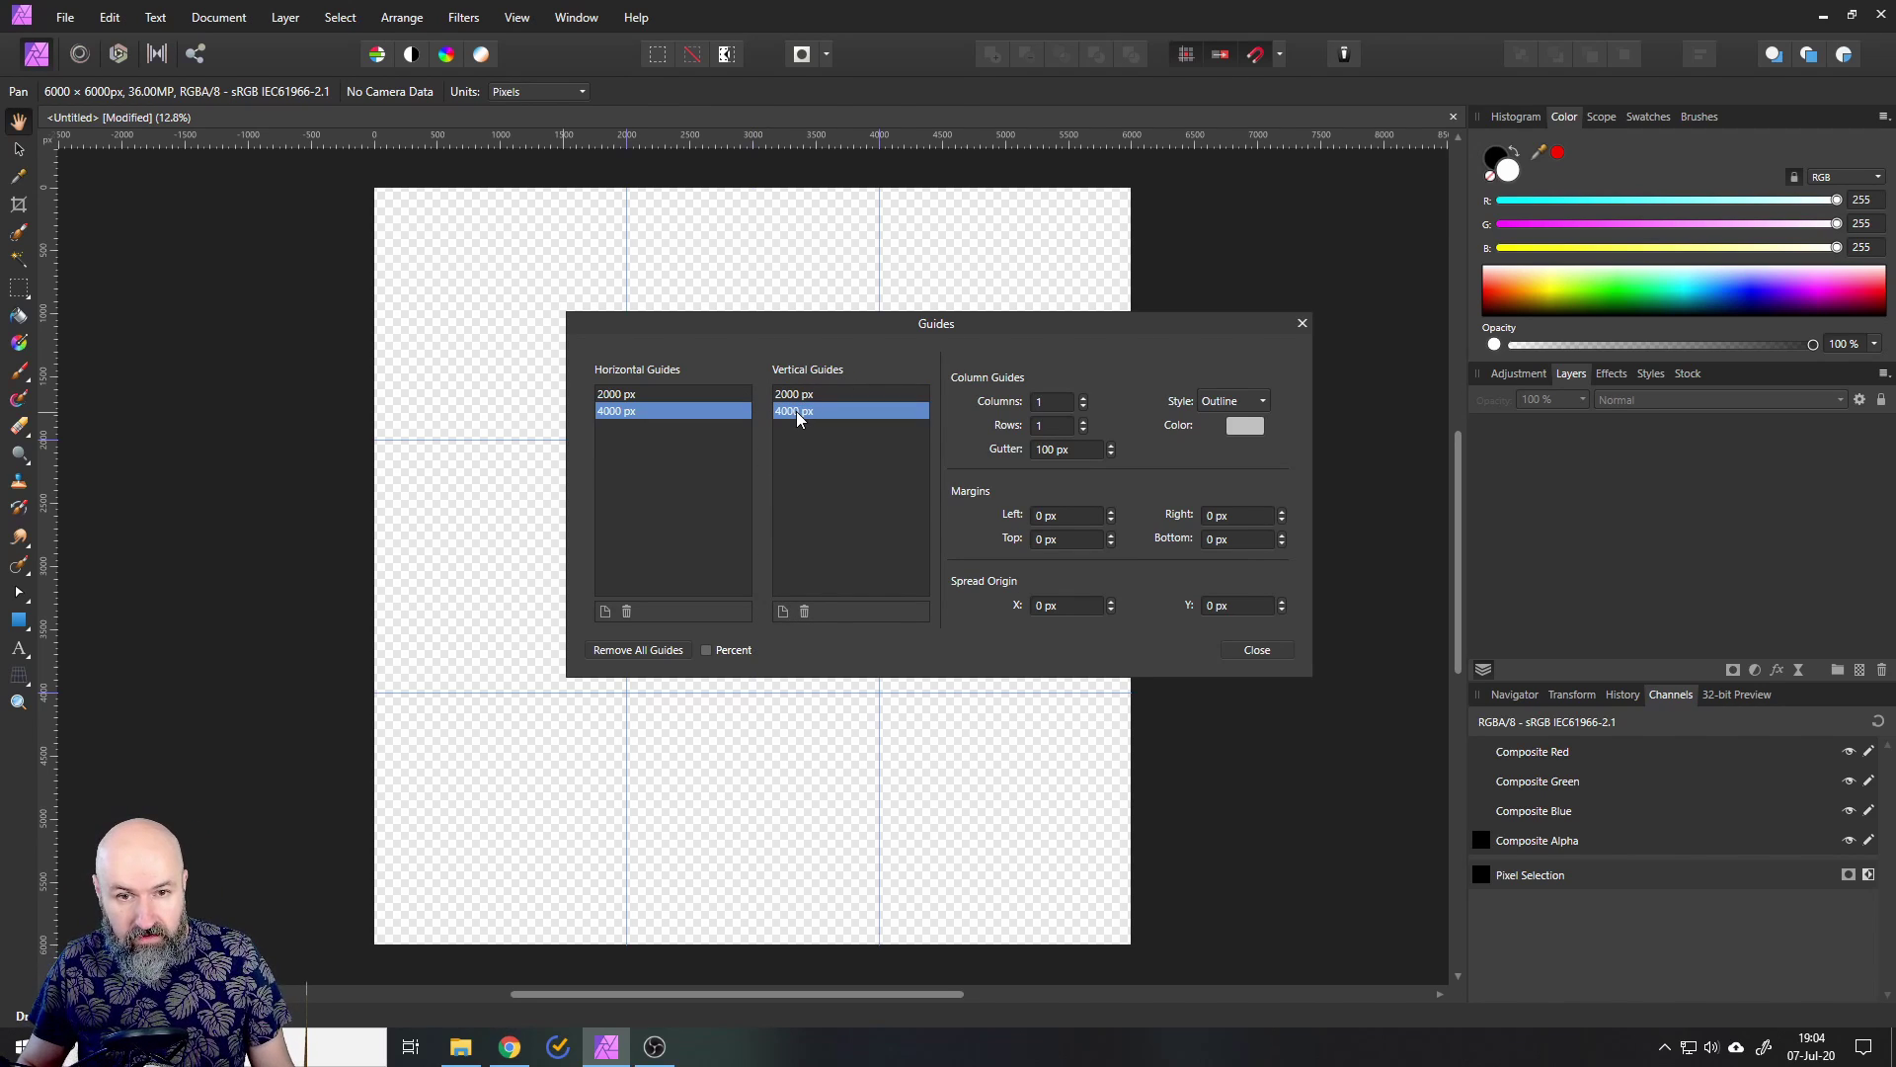
# Step: Close the Guides Manager, then place the neon portrait and enlarge it to cover the 3×3 grid
pyautogui.click(1301, 321)
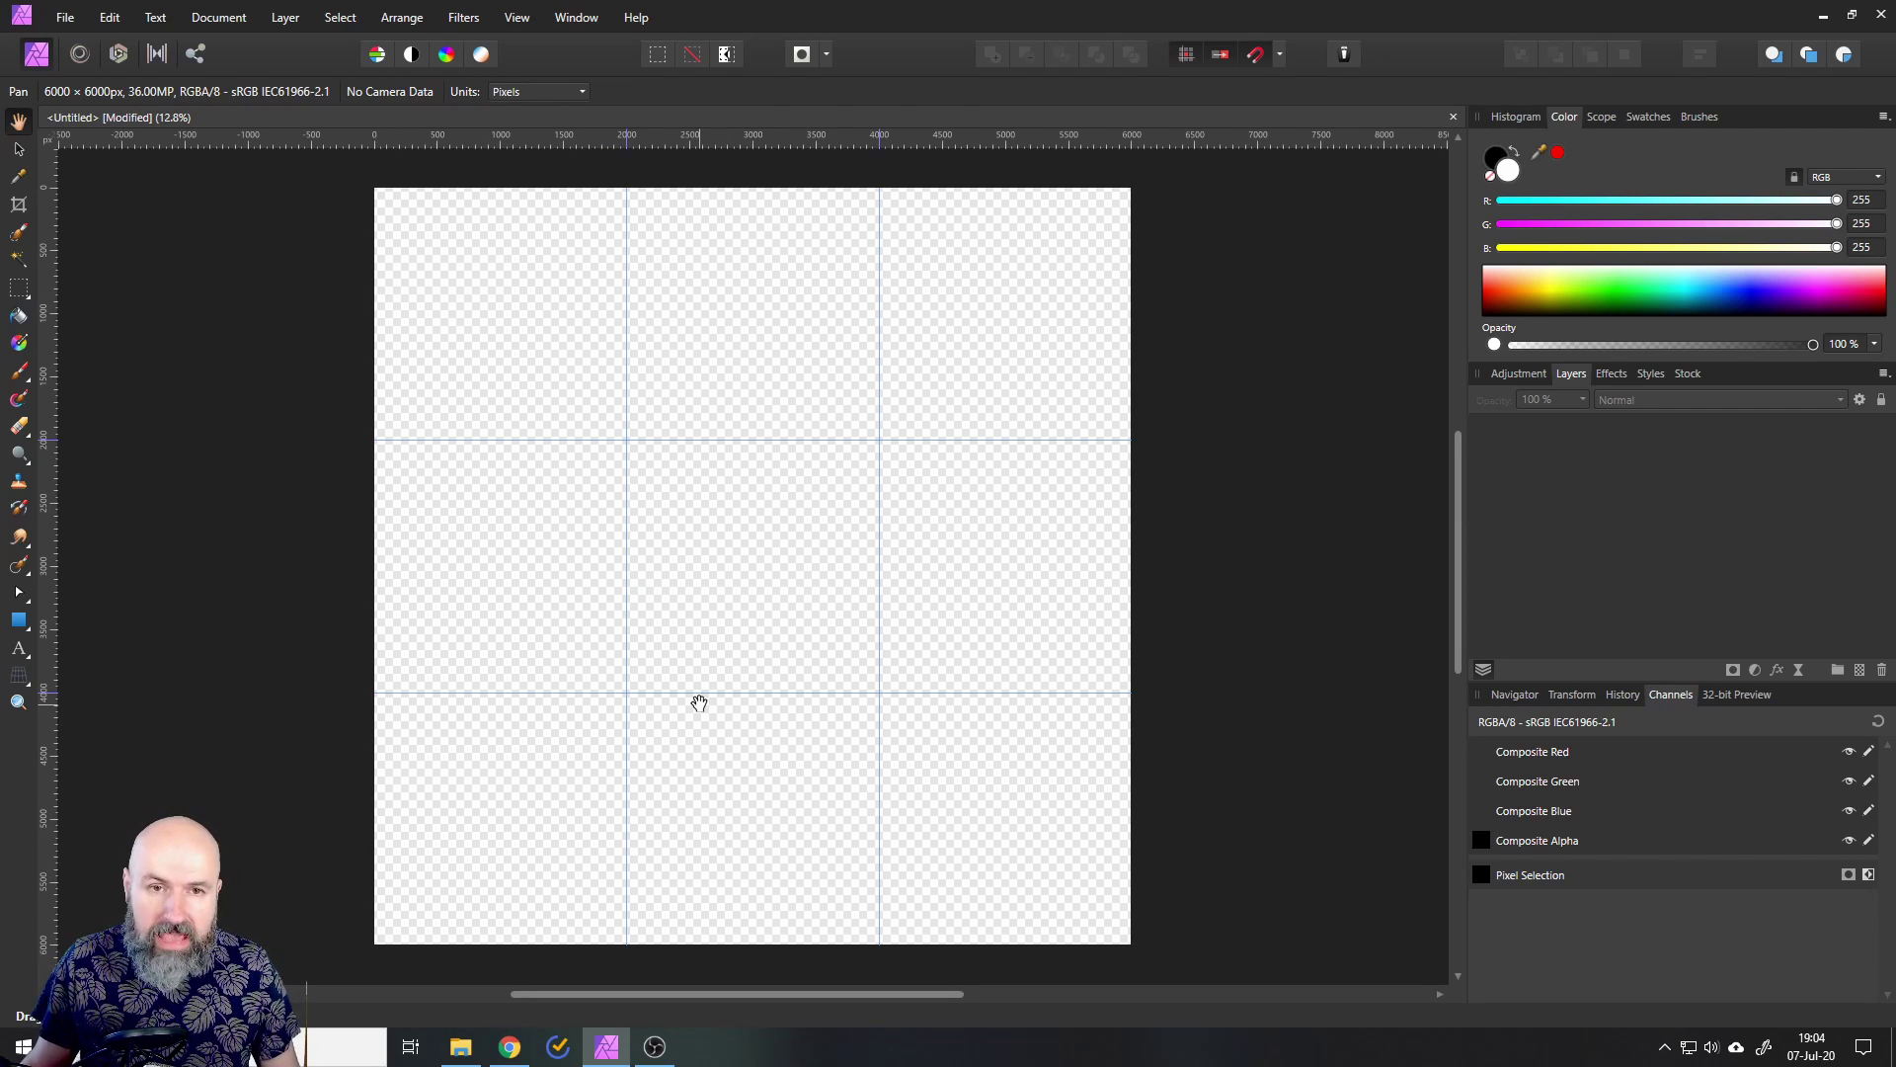
pyautogui.moveTo(244, 204)
pyautogui.mouseDown()
pyautogui.moveTo(1222, 874)
pyautogui.moveTo(1441, 988)
pyautogui.mouseUp()
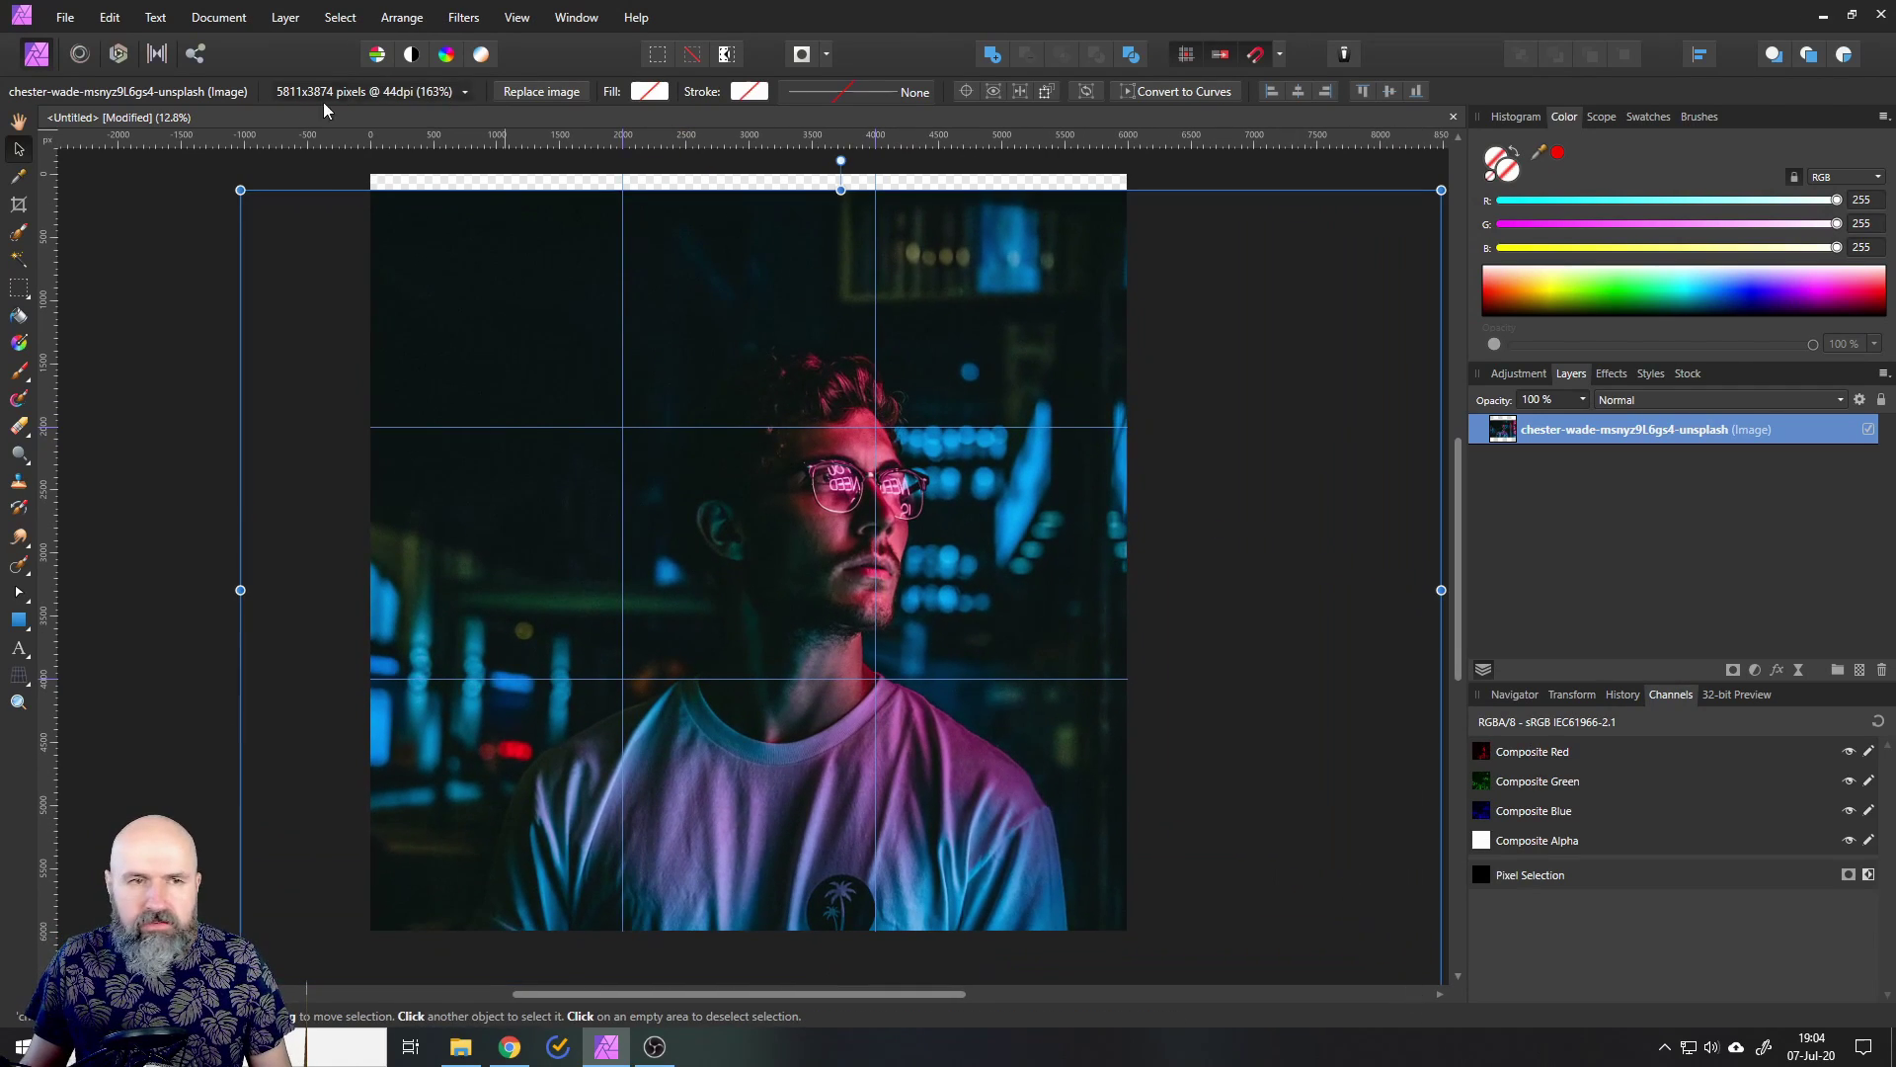
pyautogui.moveTo(240, 191); pyautogui.dragTo(112, 50)
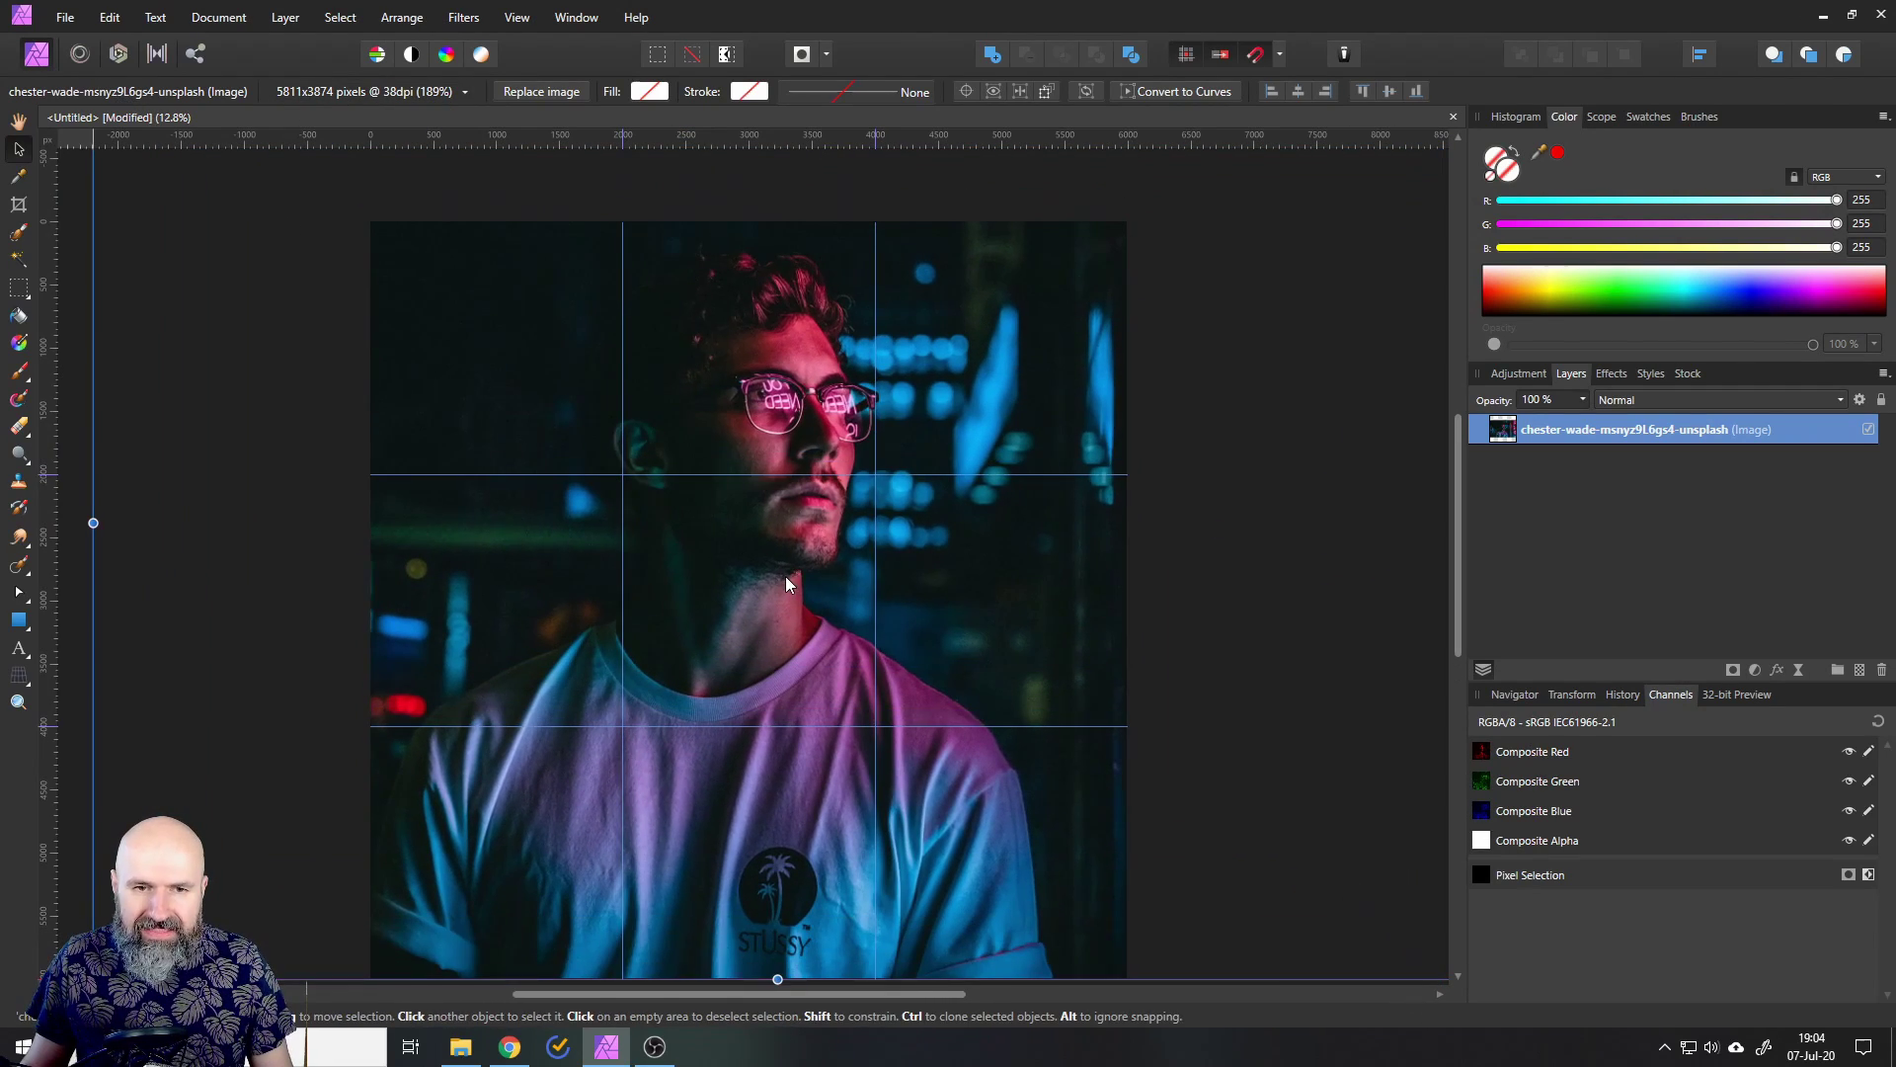
pyautogui.moveTo(786, 576)
pyautogui.mouseDown()
pyautogui.moveTo(813, 562)
pyautogui.moveTo(817, 580)
pyautogui.mouseUp()
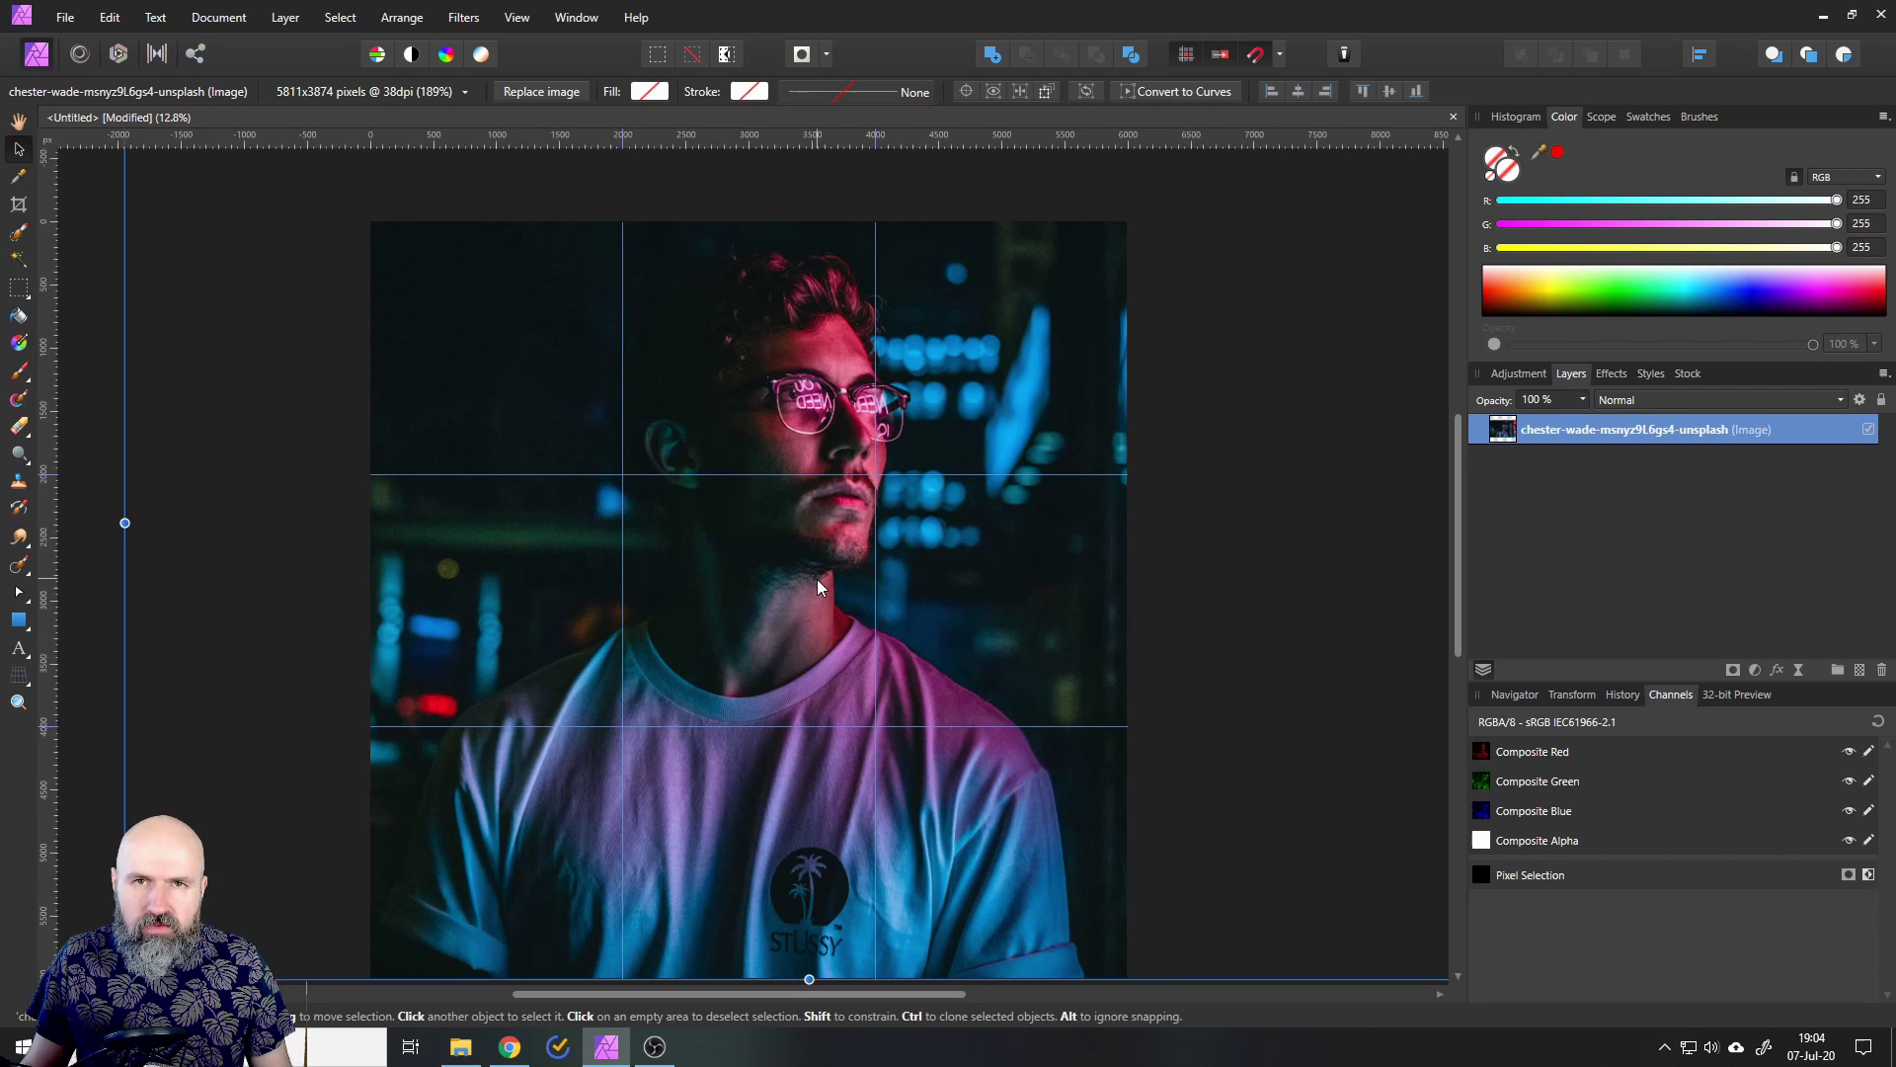
pyautogui.scroll(-1, 810, 533)
pyautogui.scroll(-2, 807, 521)
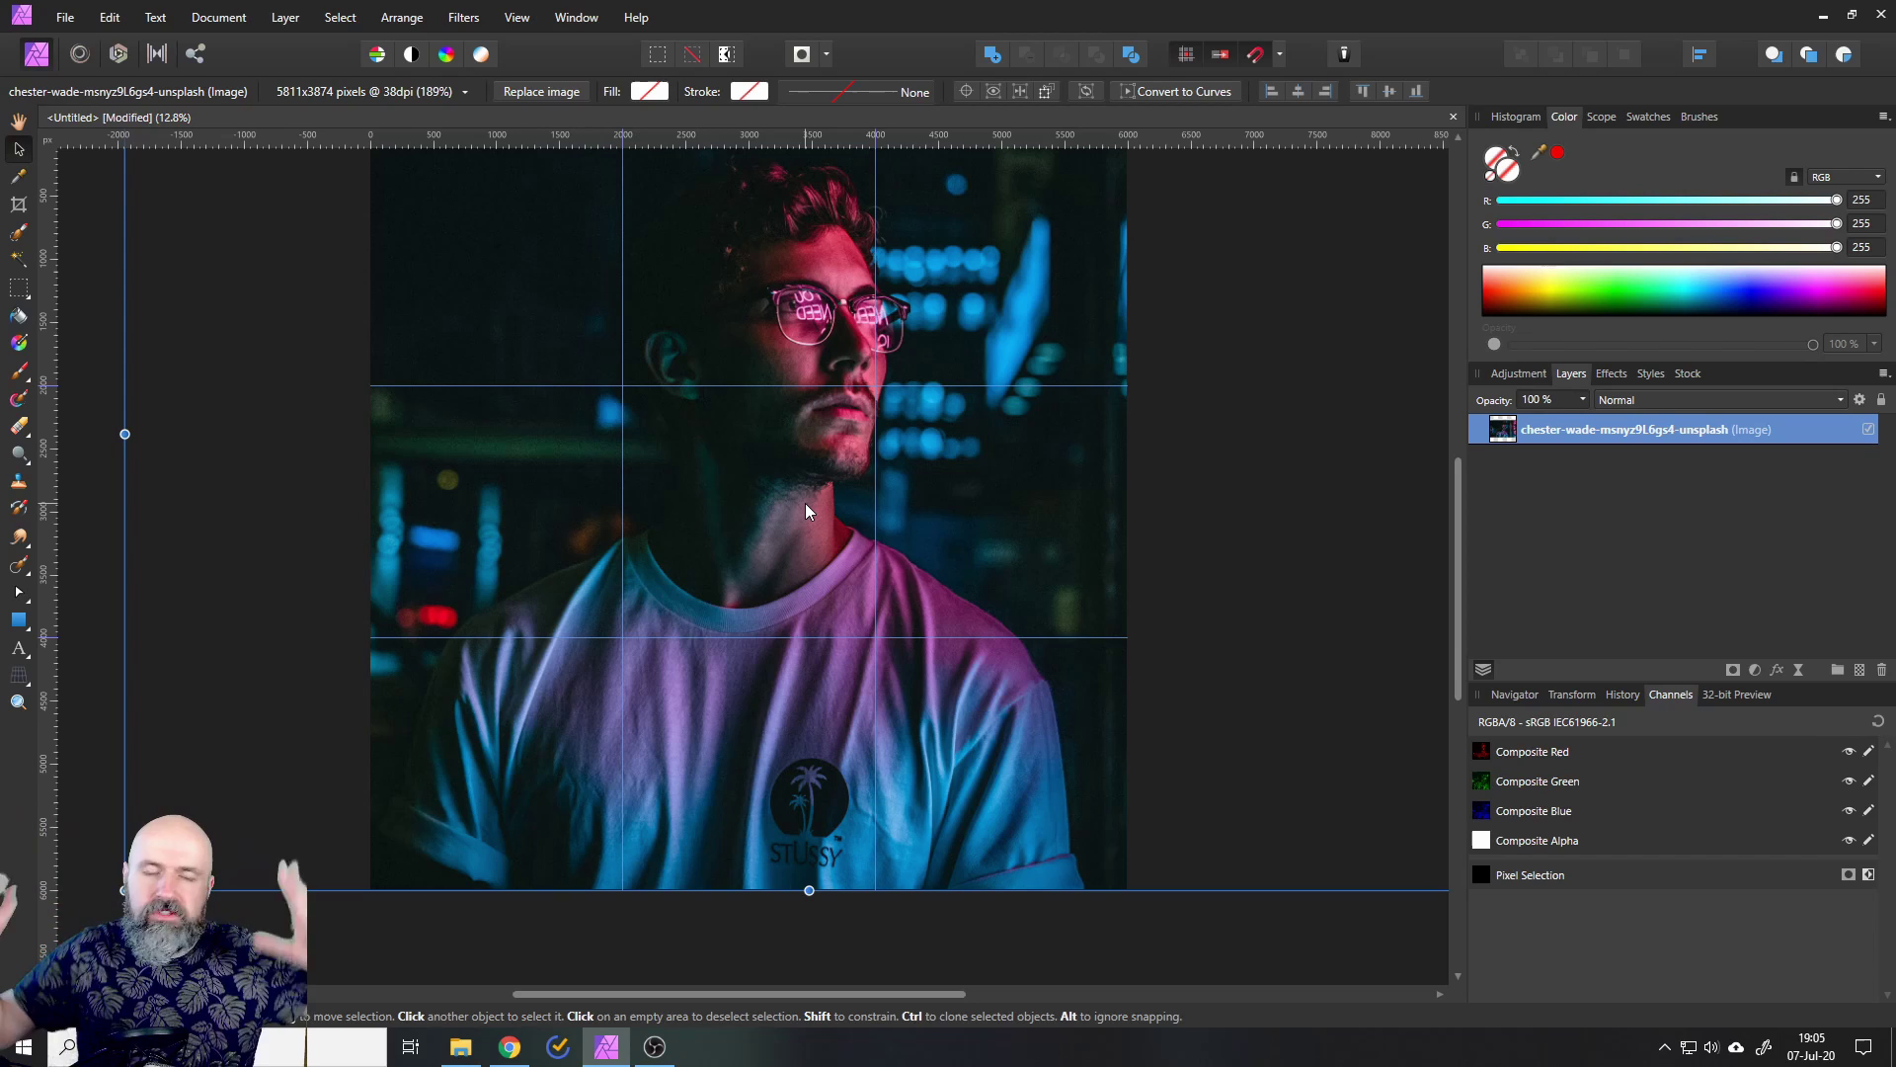
pyautogui.scroll(2, 804, 502)
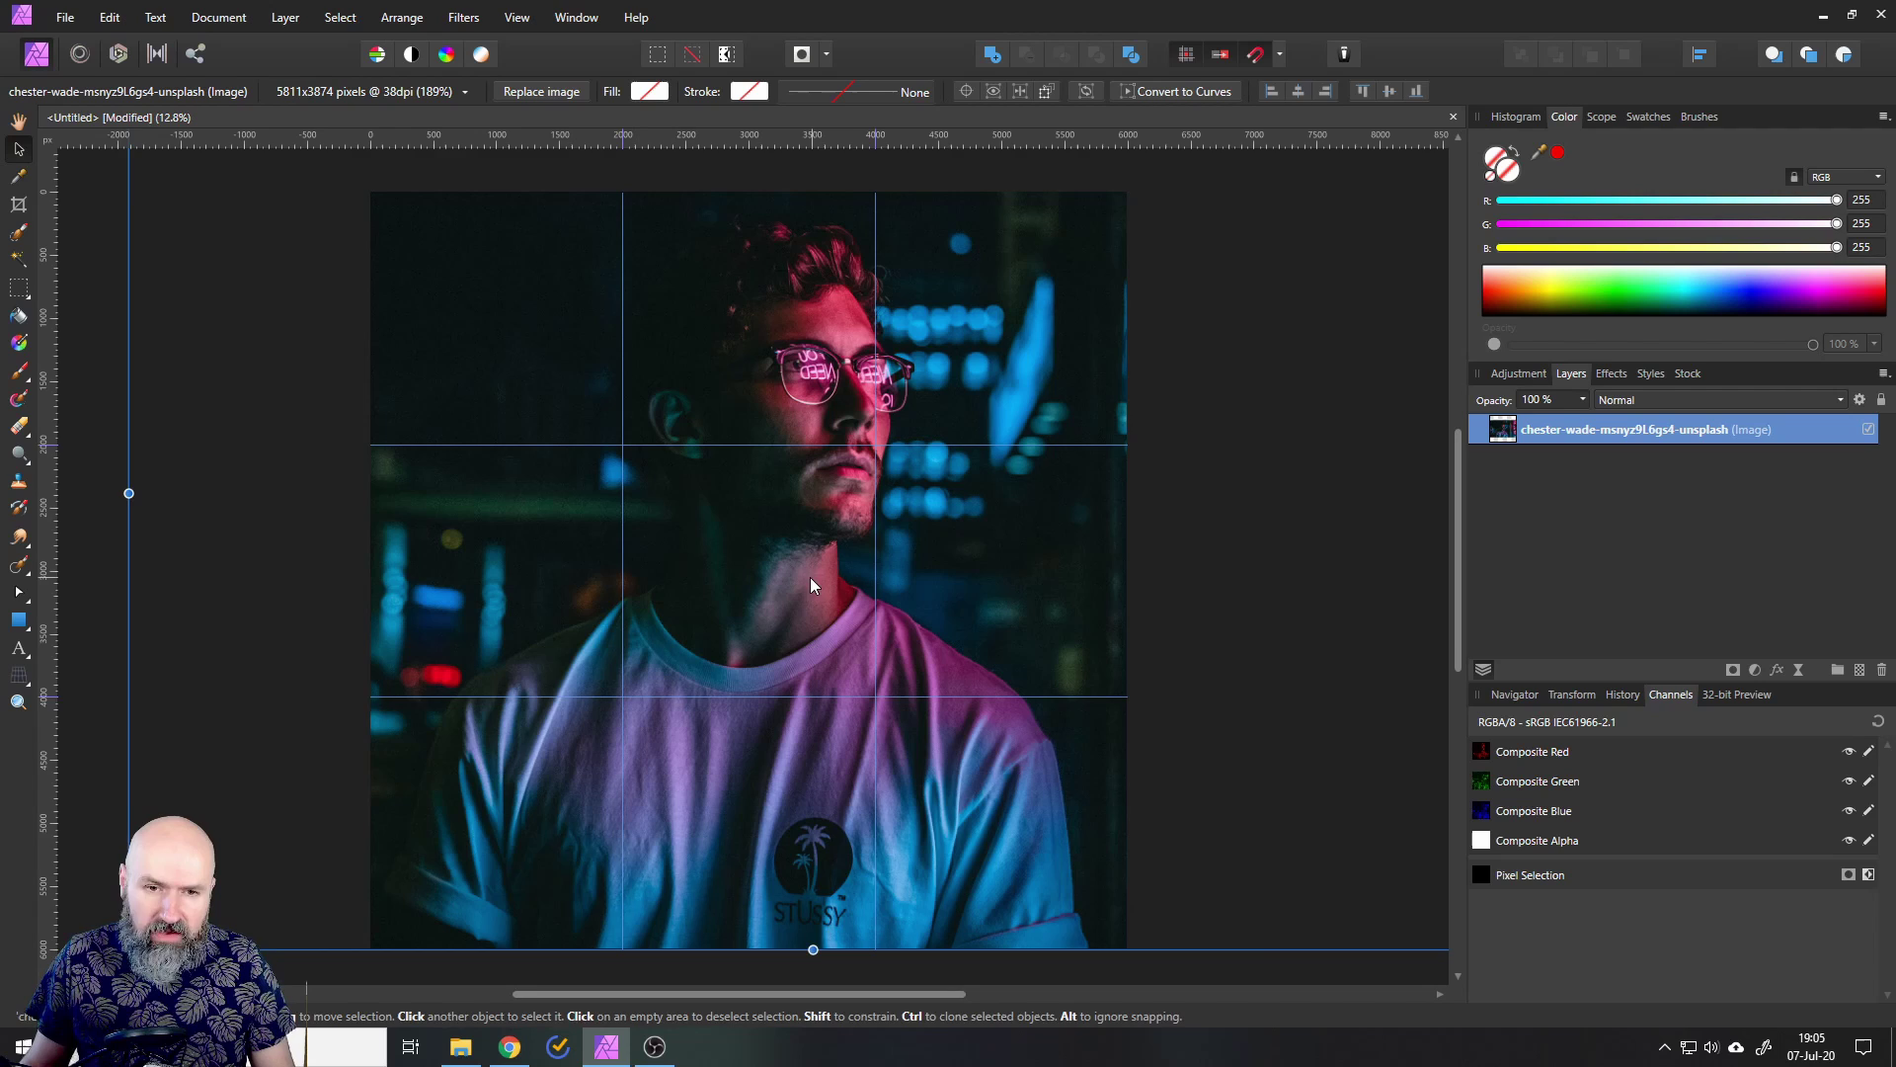
pyautogui.moveTo(810, 577); pyautogui.dragTo(808, 577)
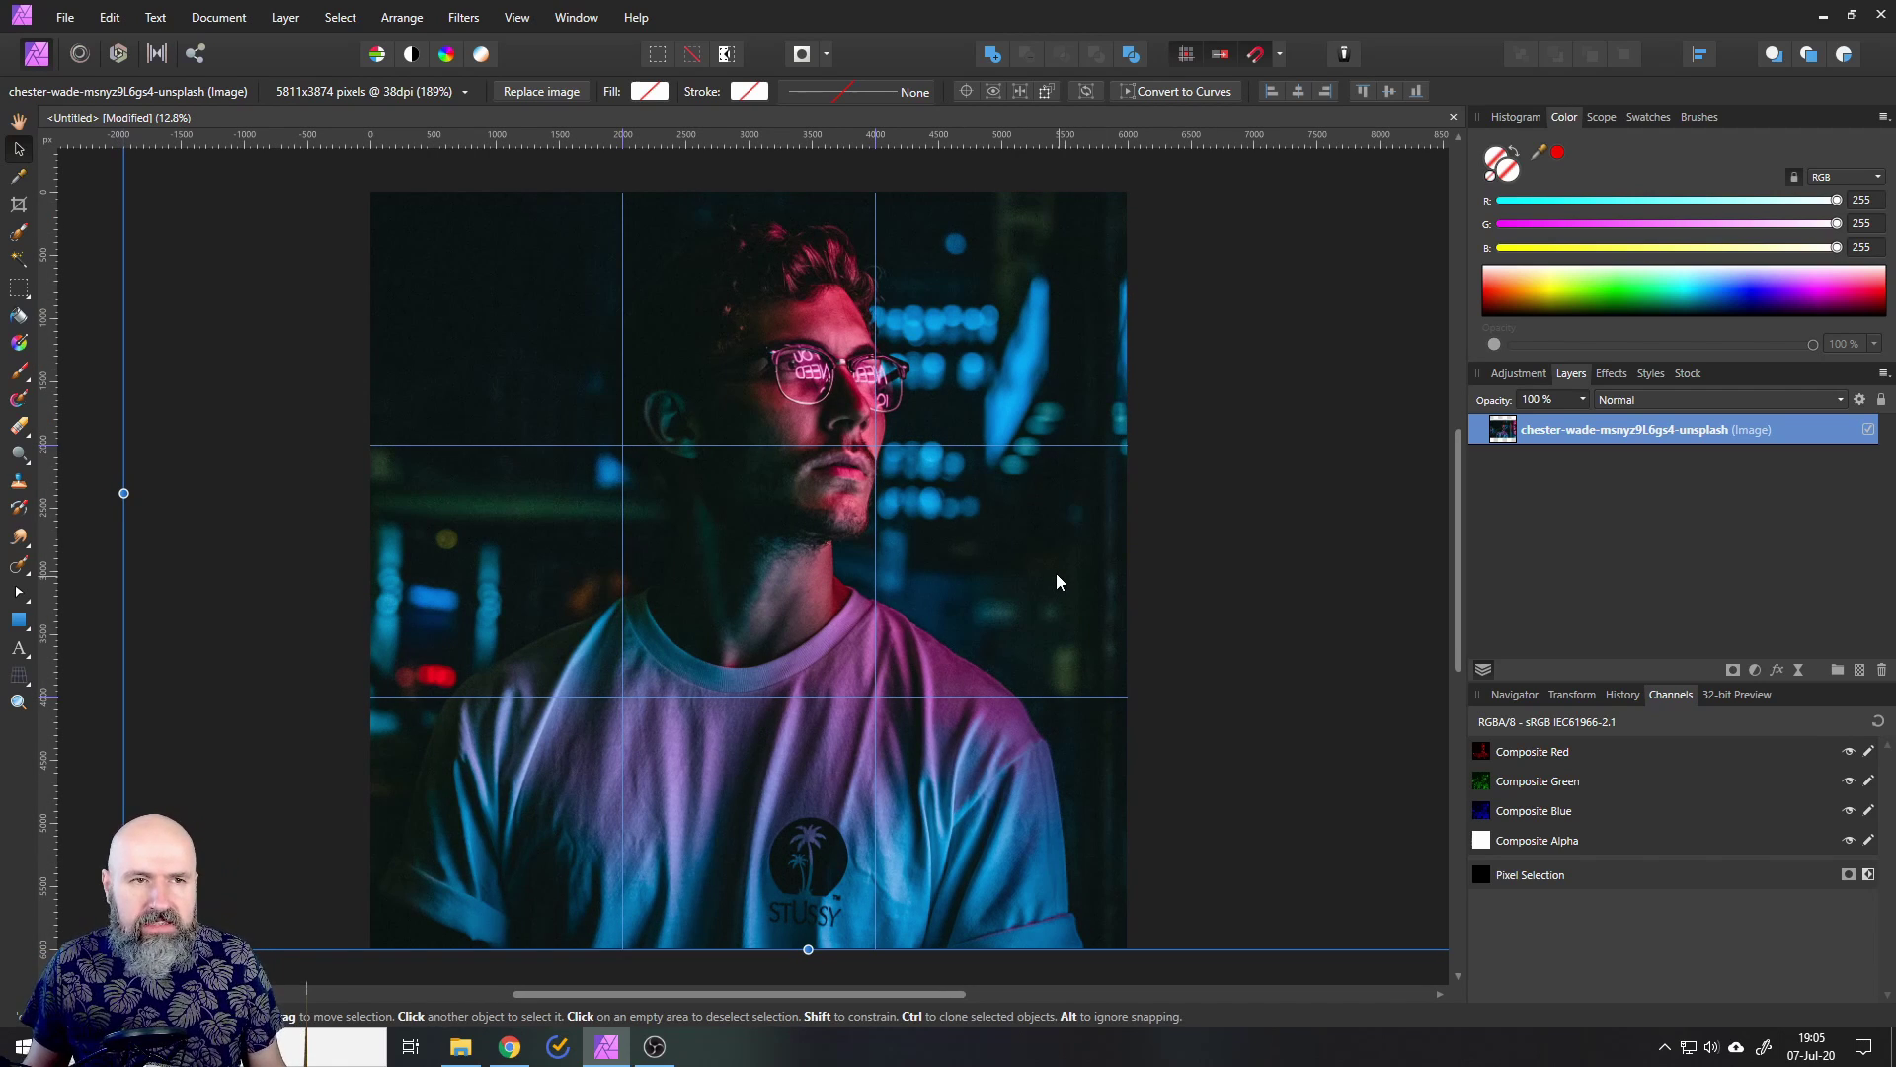
# Step: Draw a first export slice at the canvas's top-left corner in the Export Persona
pyautogui.click(195, 58)
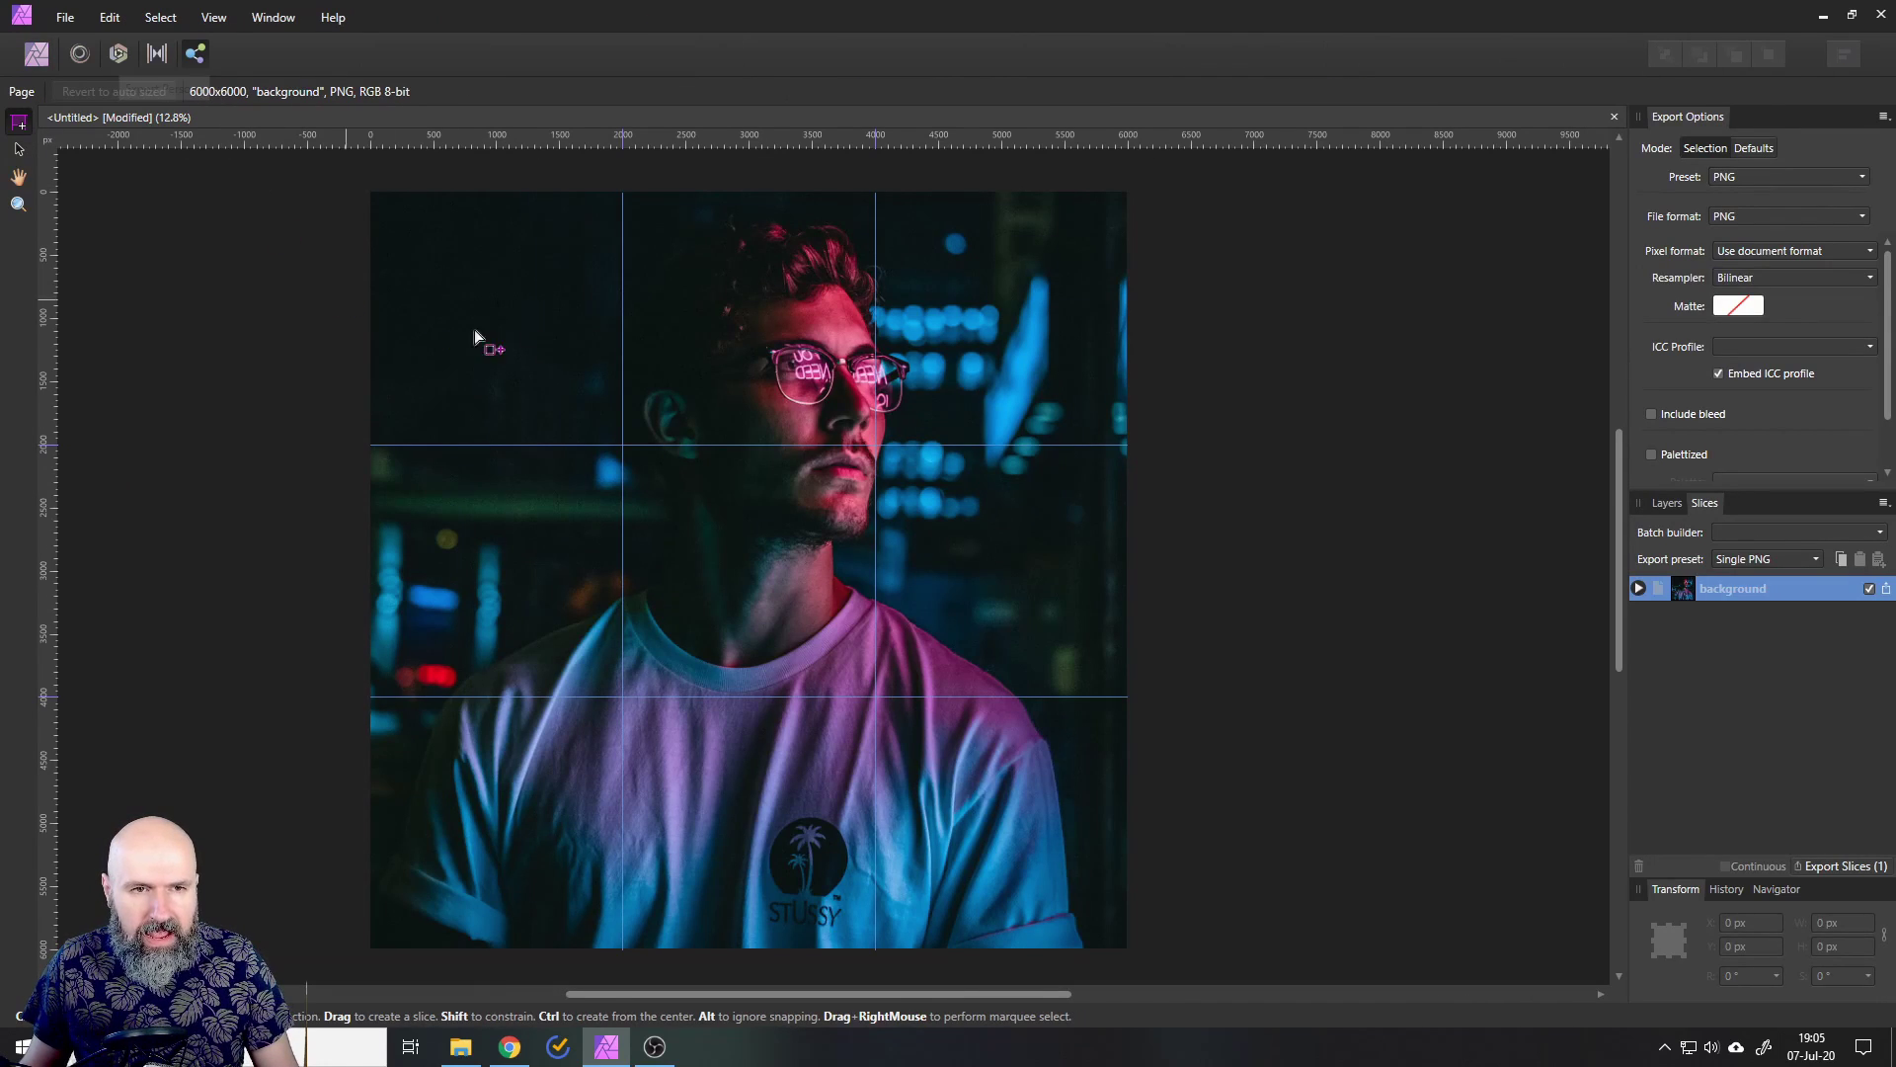
pyautogui.click(18, 122)
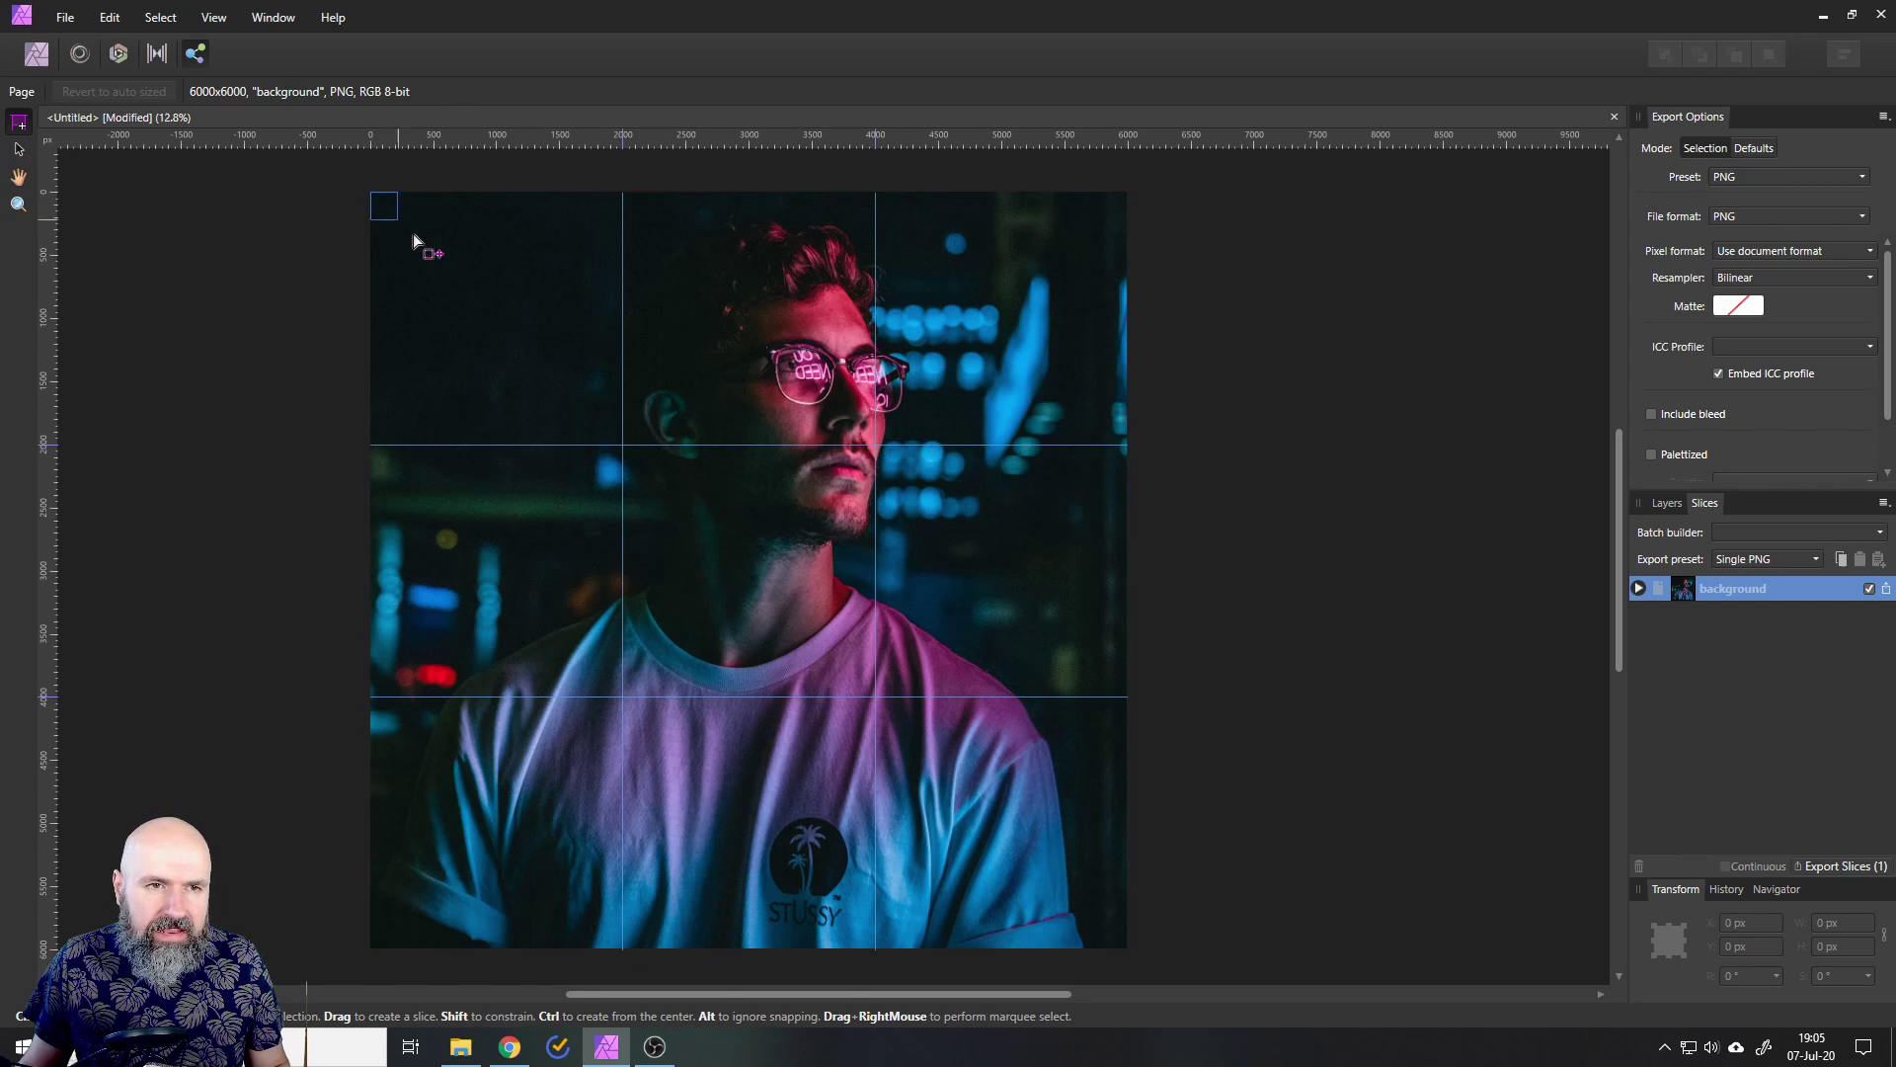
pyautogui.moveTo(376, 194); pyautogui.dragTo(544, 367)
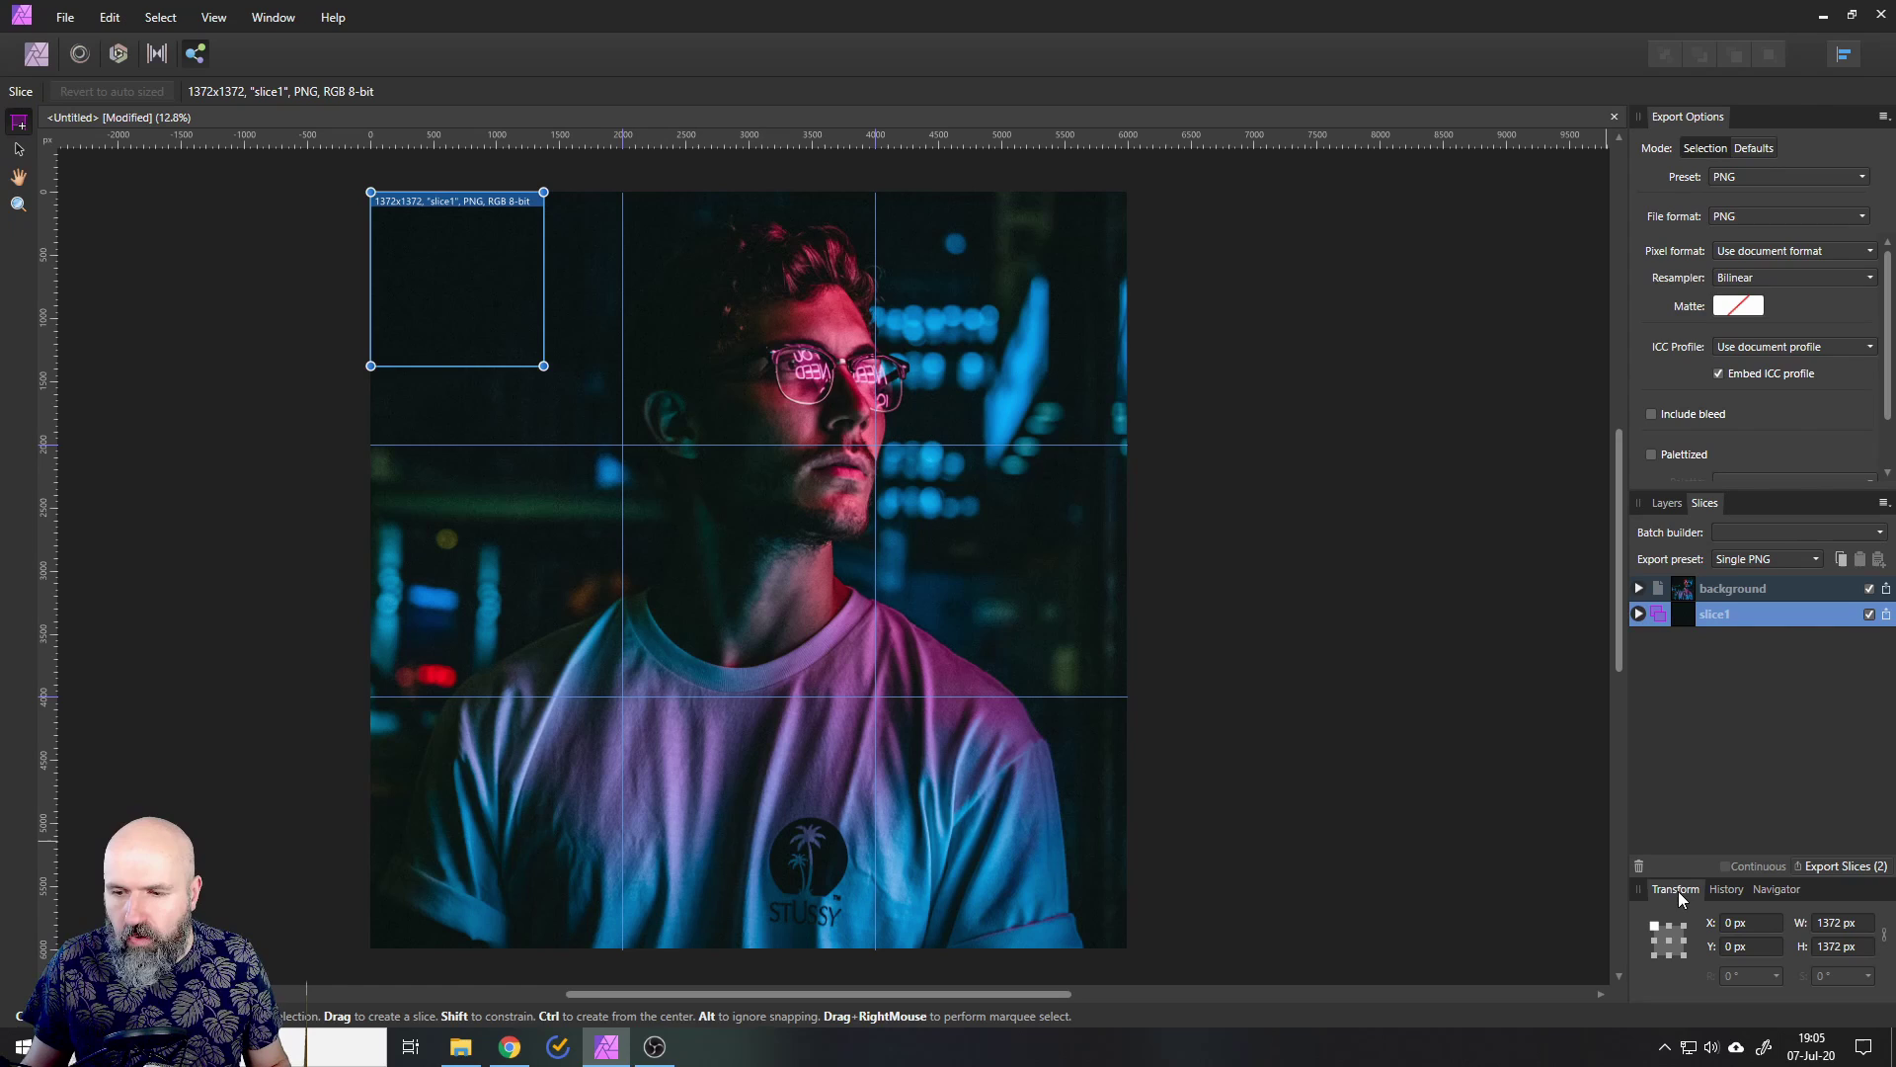
# Step: Set the slice's width and height to 2000 px in the Transform panel
pyautogui.click(213, 16)
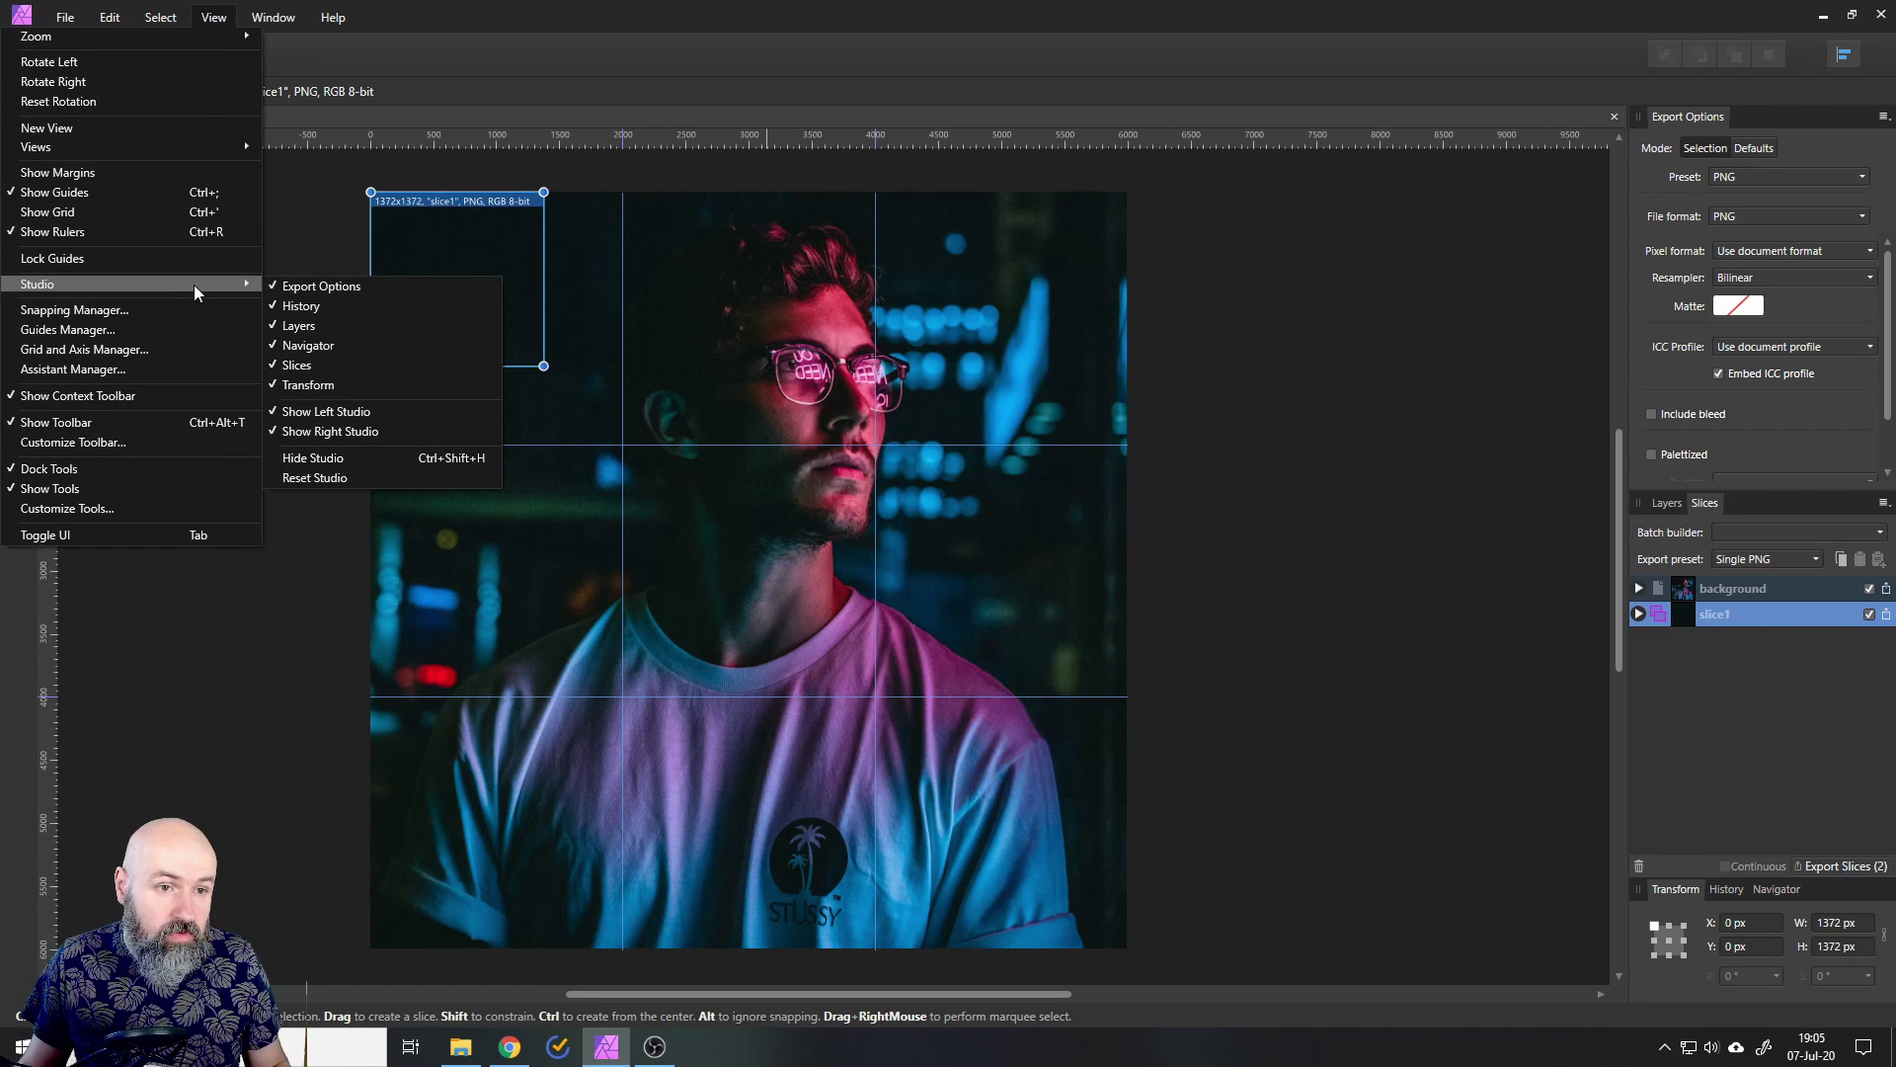
pyautogui.moveTo(89, 283)
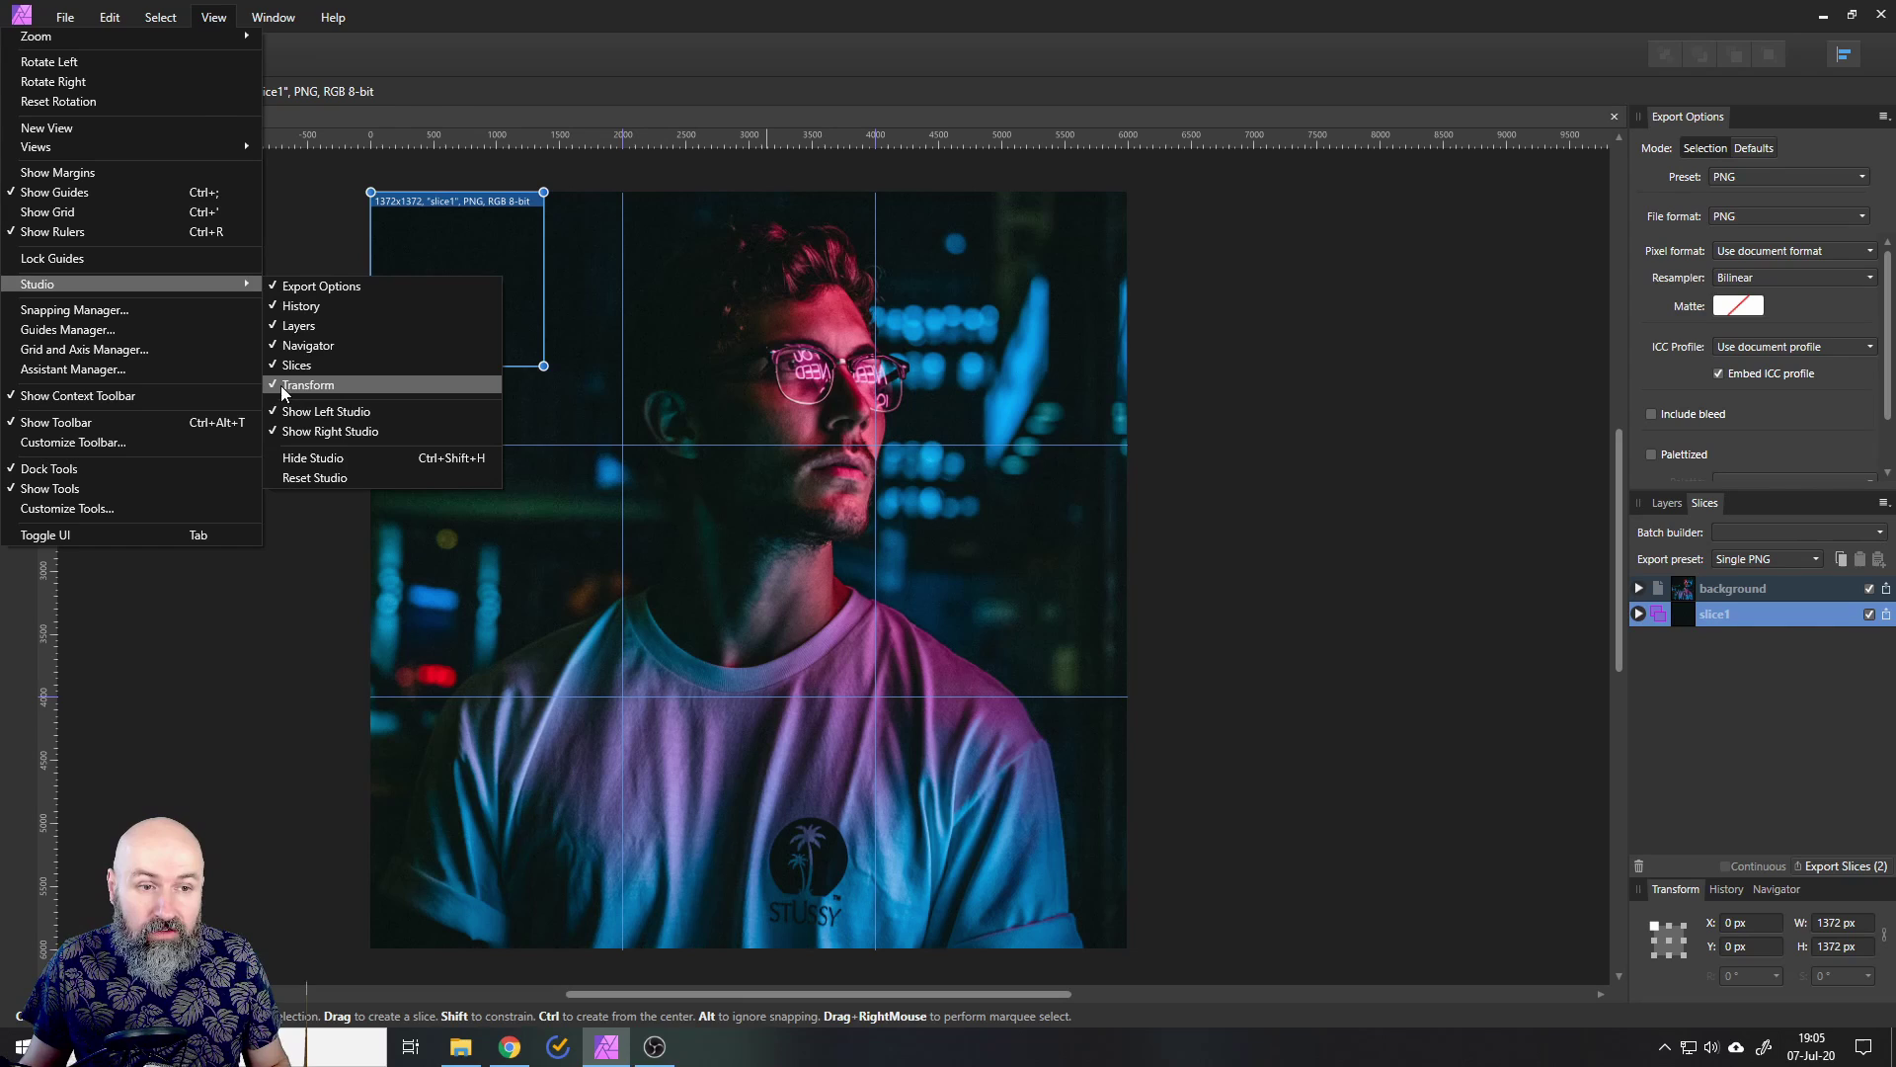
pyautogui.click(275, 380)
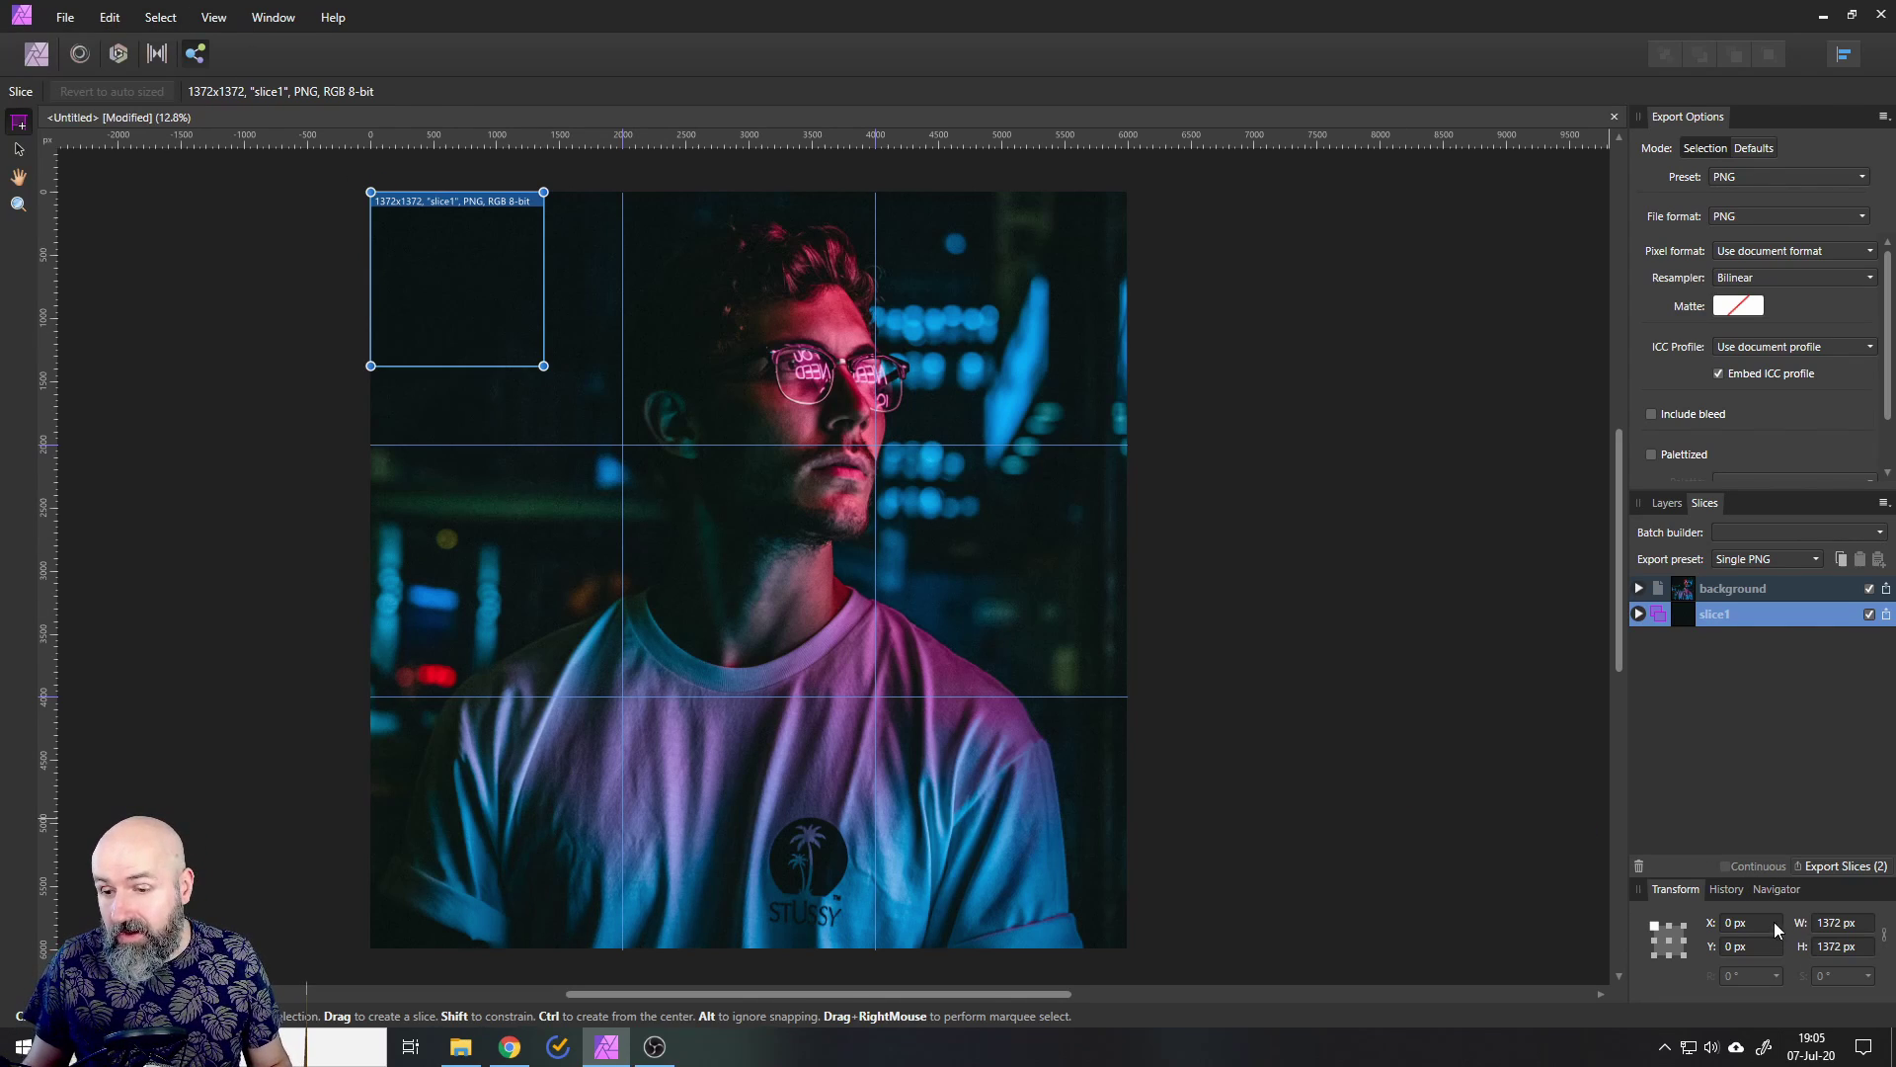
pyautogui.click(1840, 924)
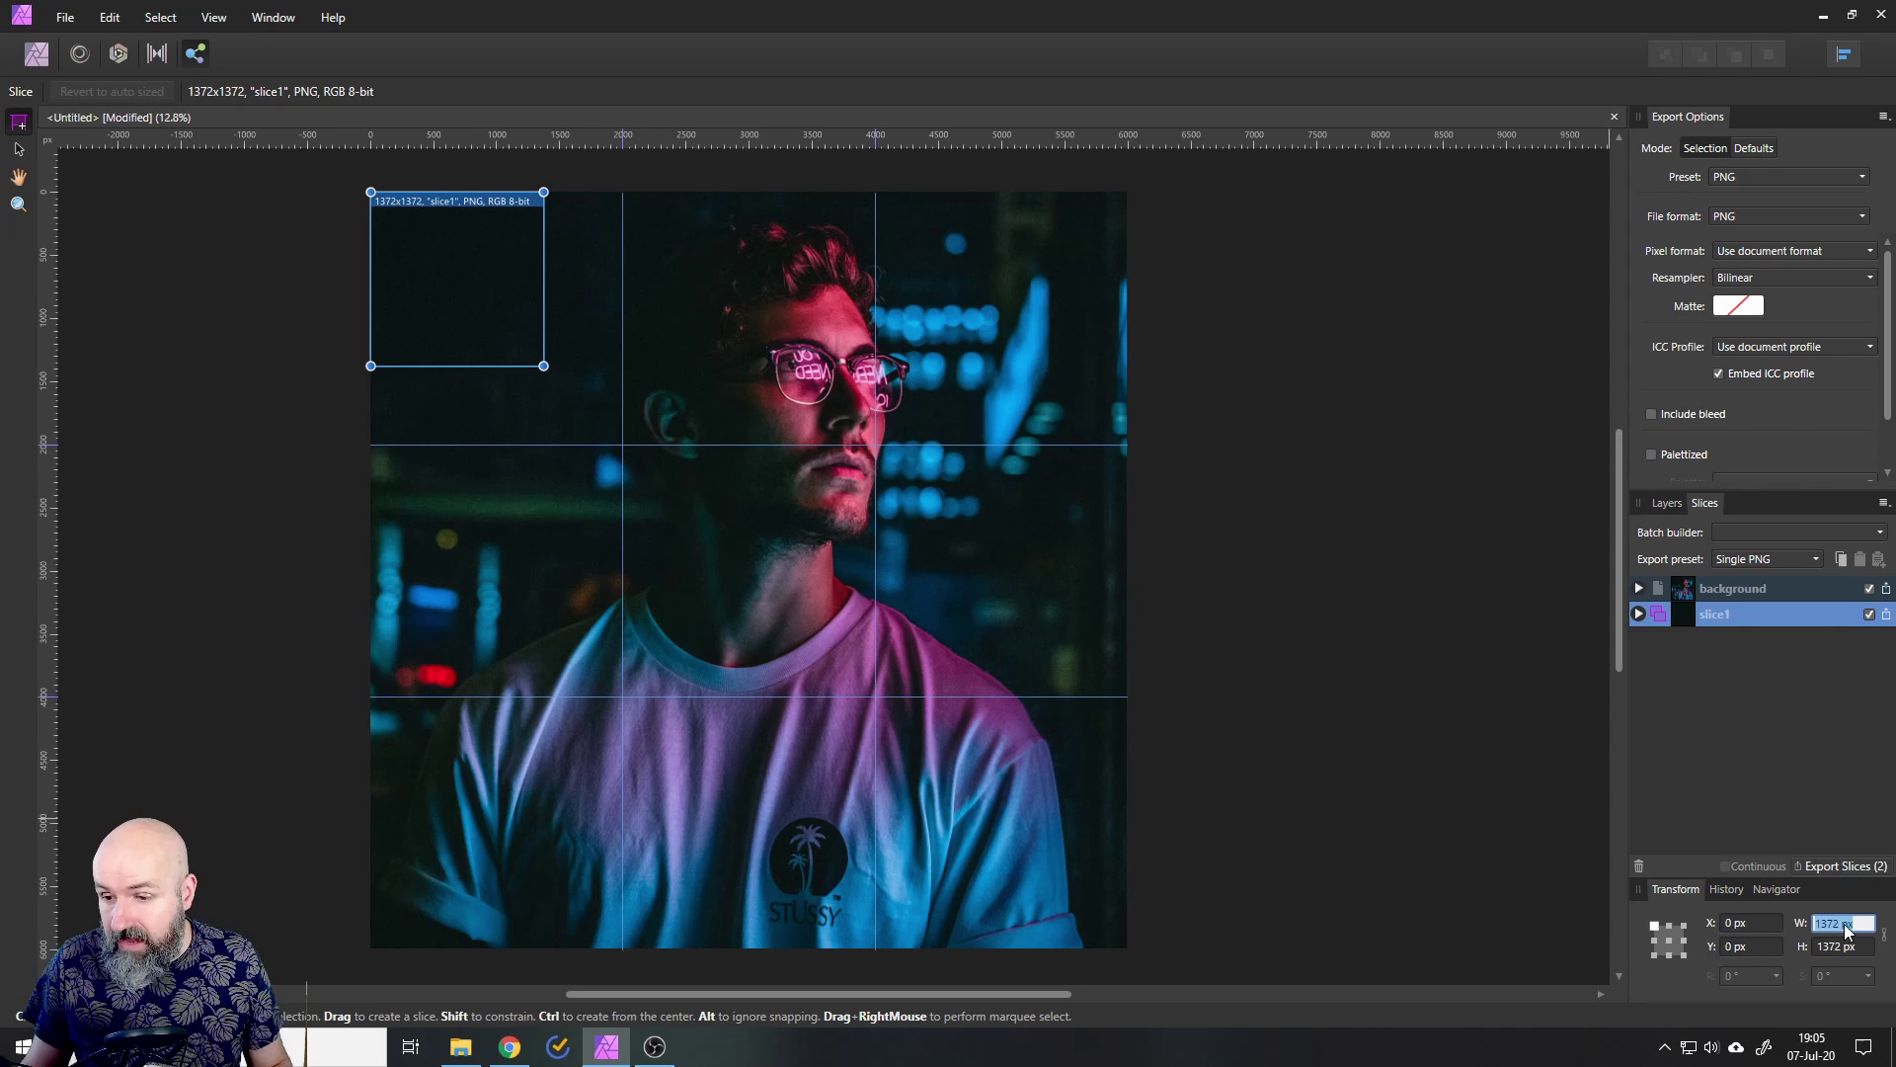
pyautogui.write('2000')
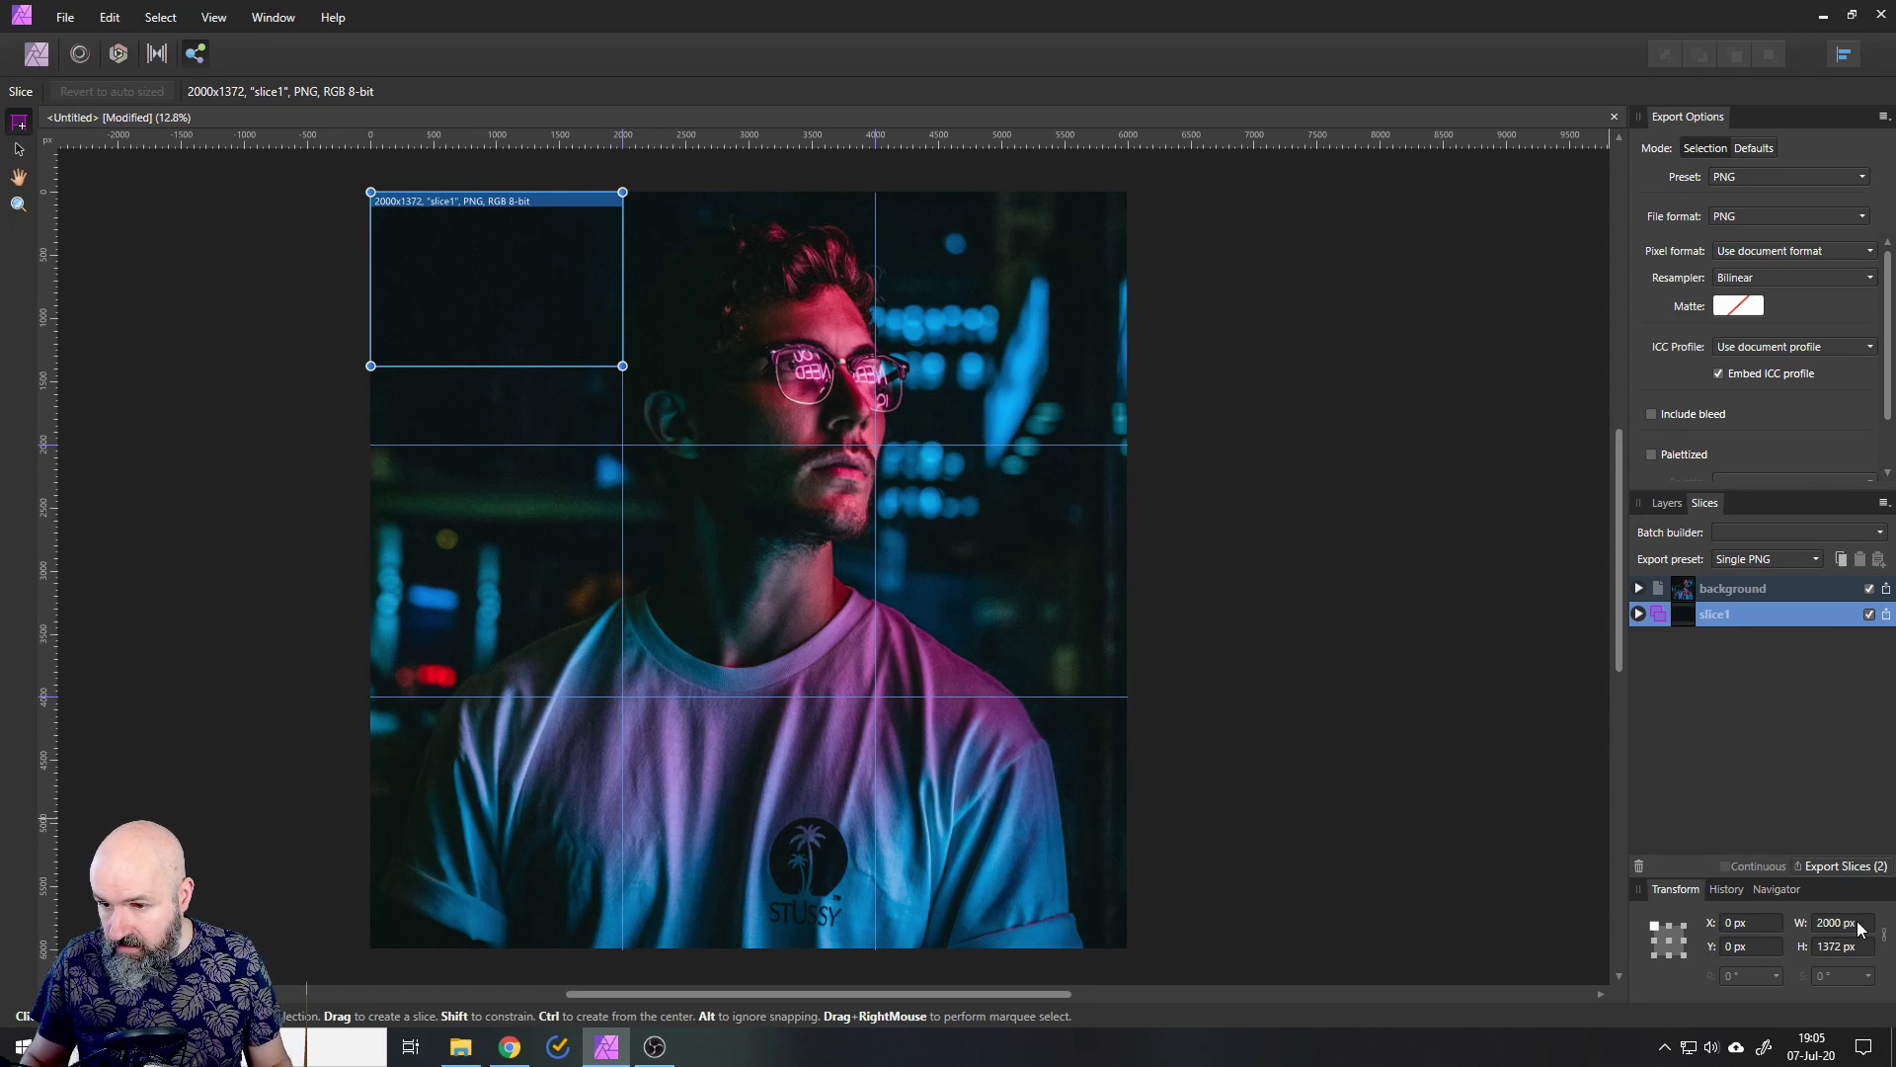
pyautogui.click(1845, 947)
pyautogui.write('200')
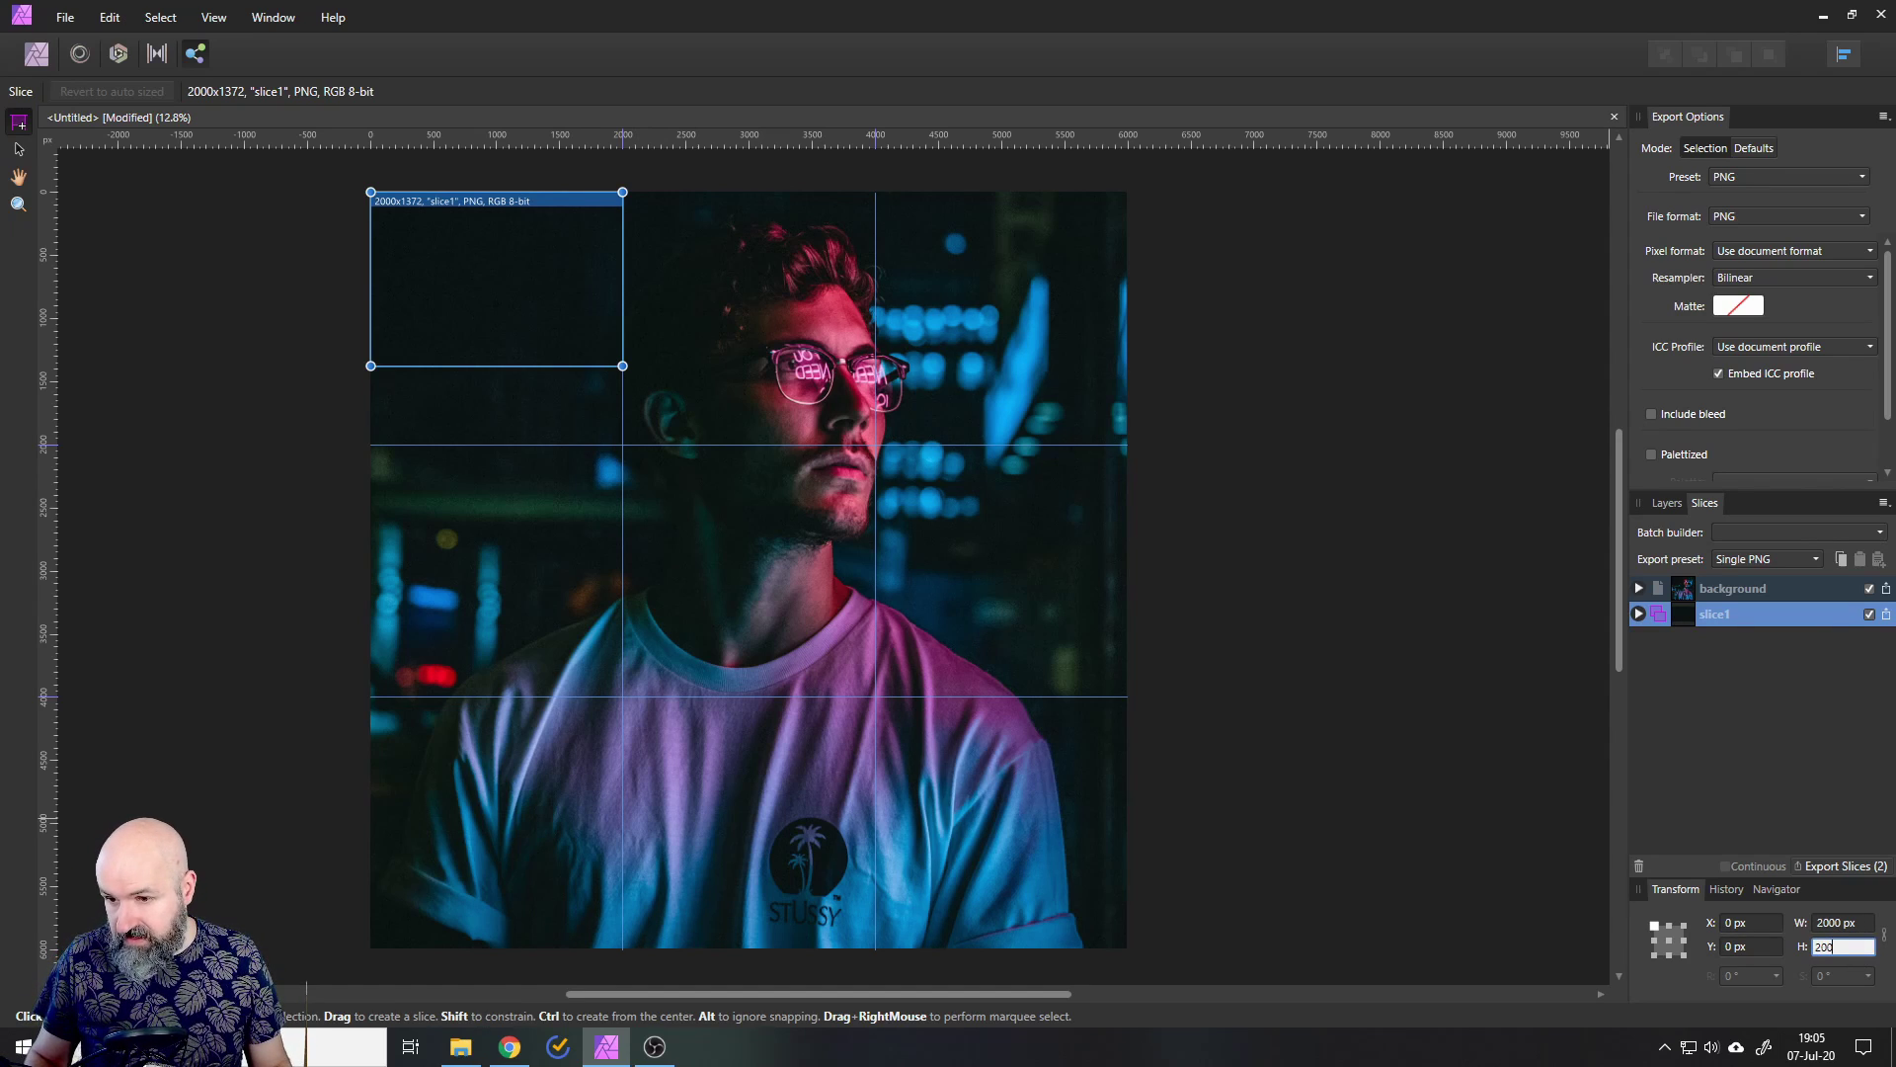
pyautogui.write('0')
pyautogui.press('Return')
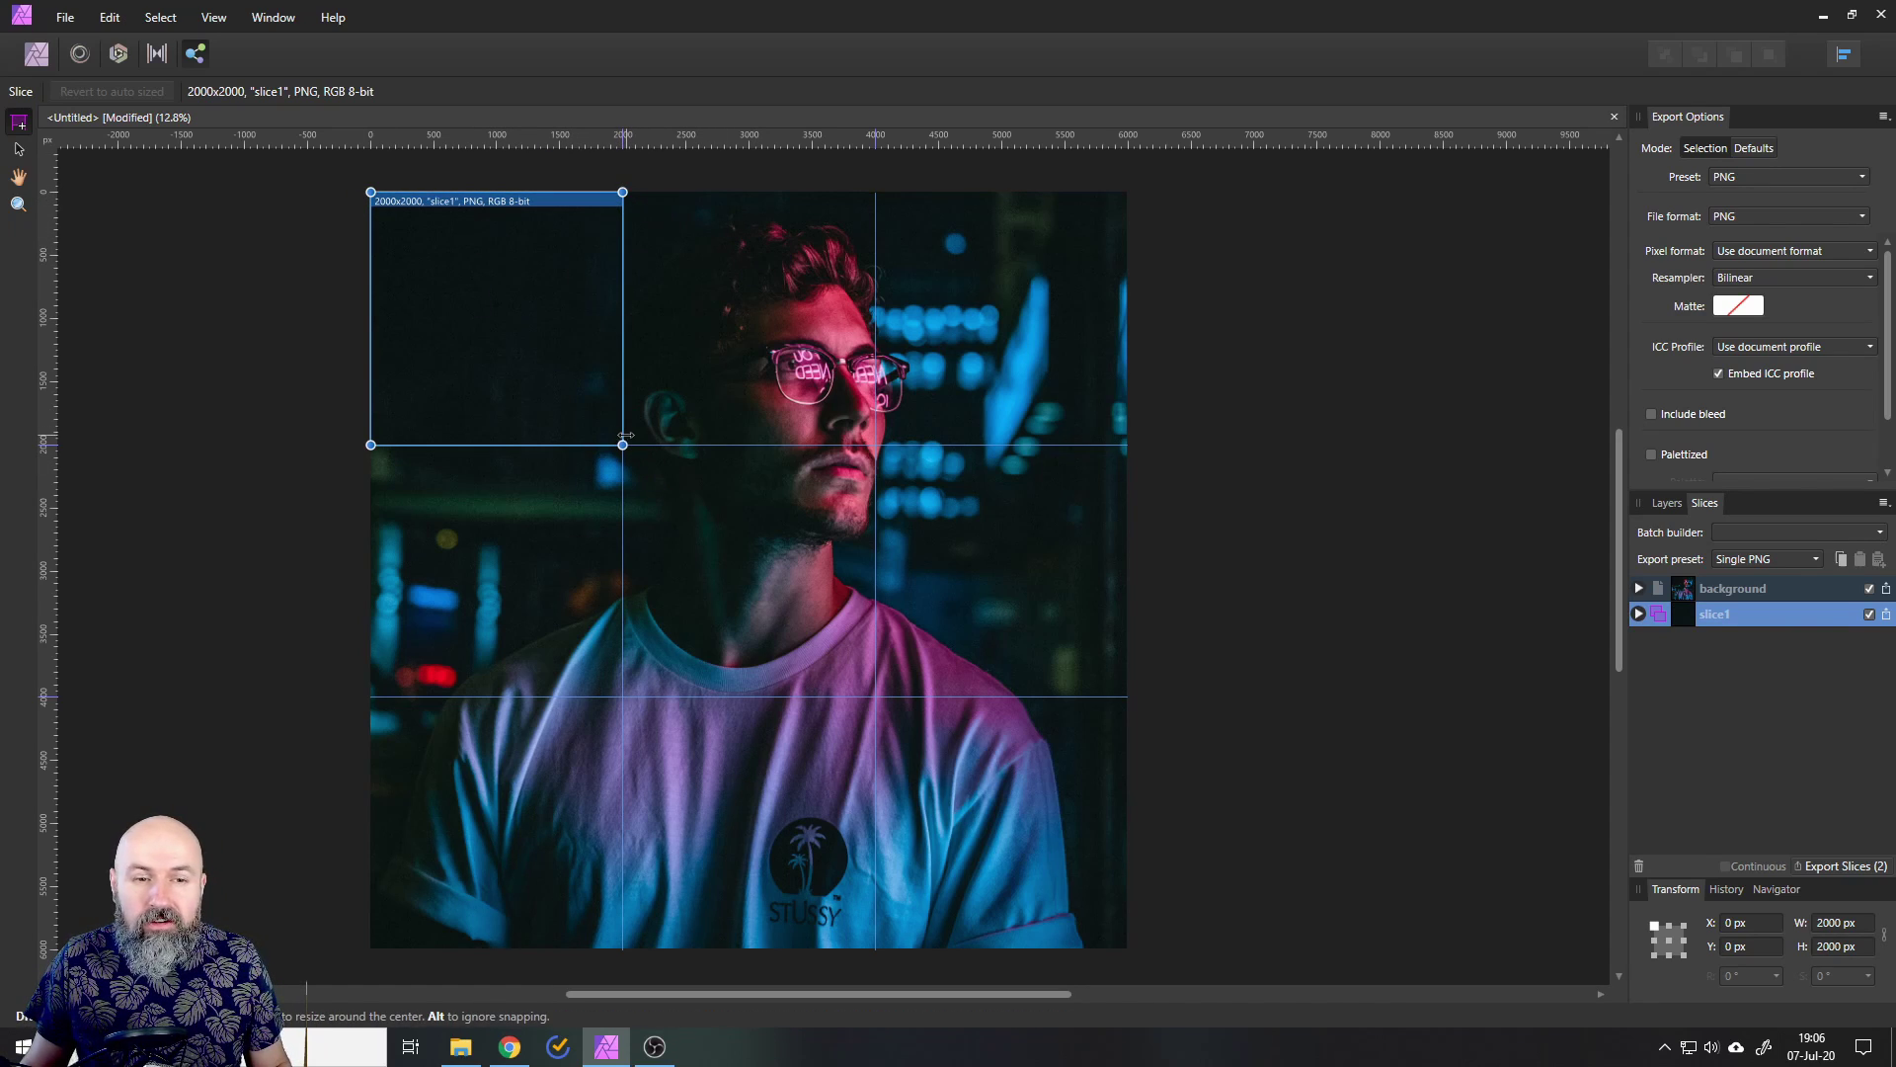
# Step: Draw slices two through nine over the remaining grid cells and untick the background for export
pyautogui.moveTo(632, 207); pyautogui.dragTo(632, 206)
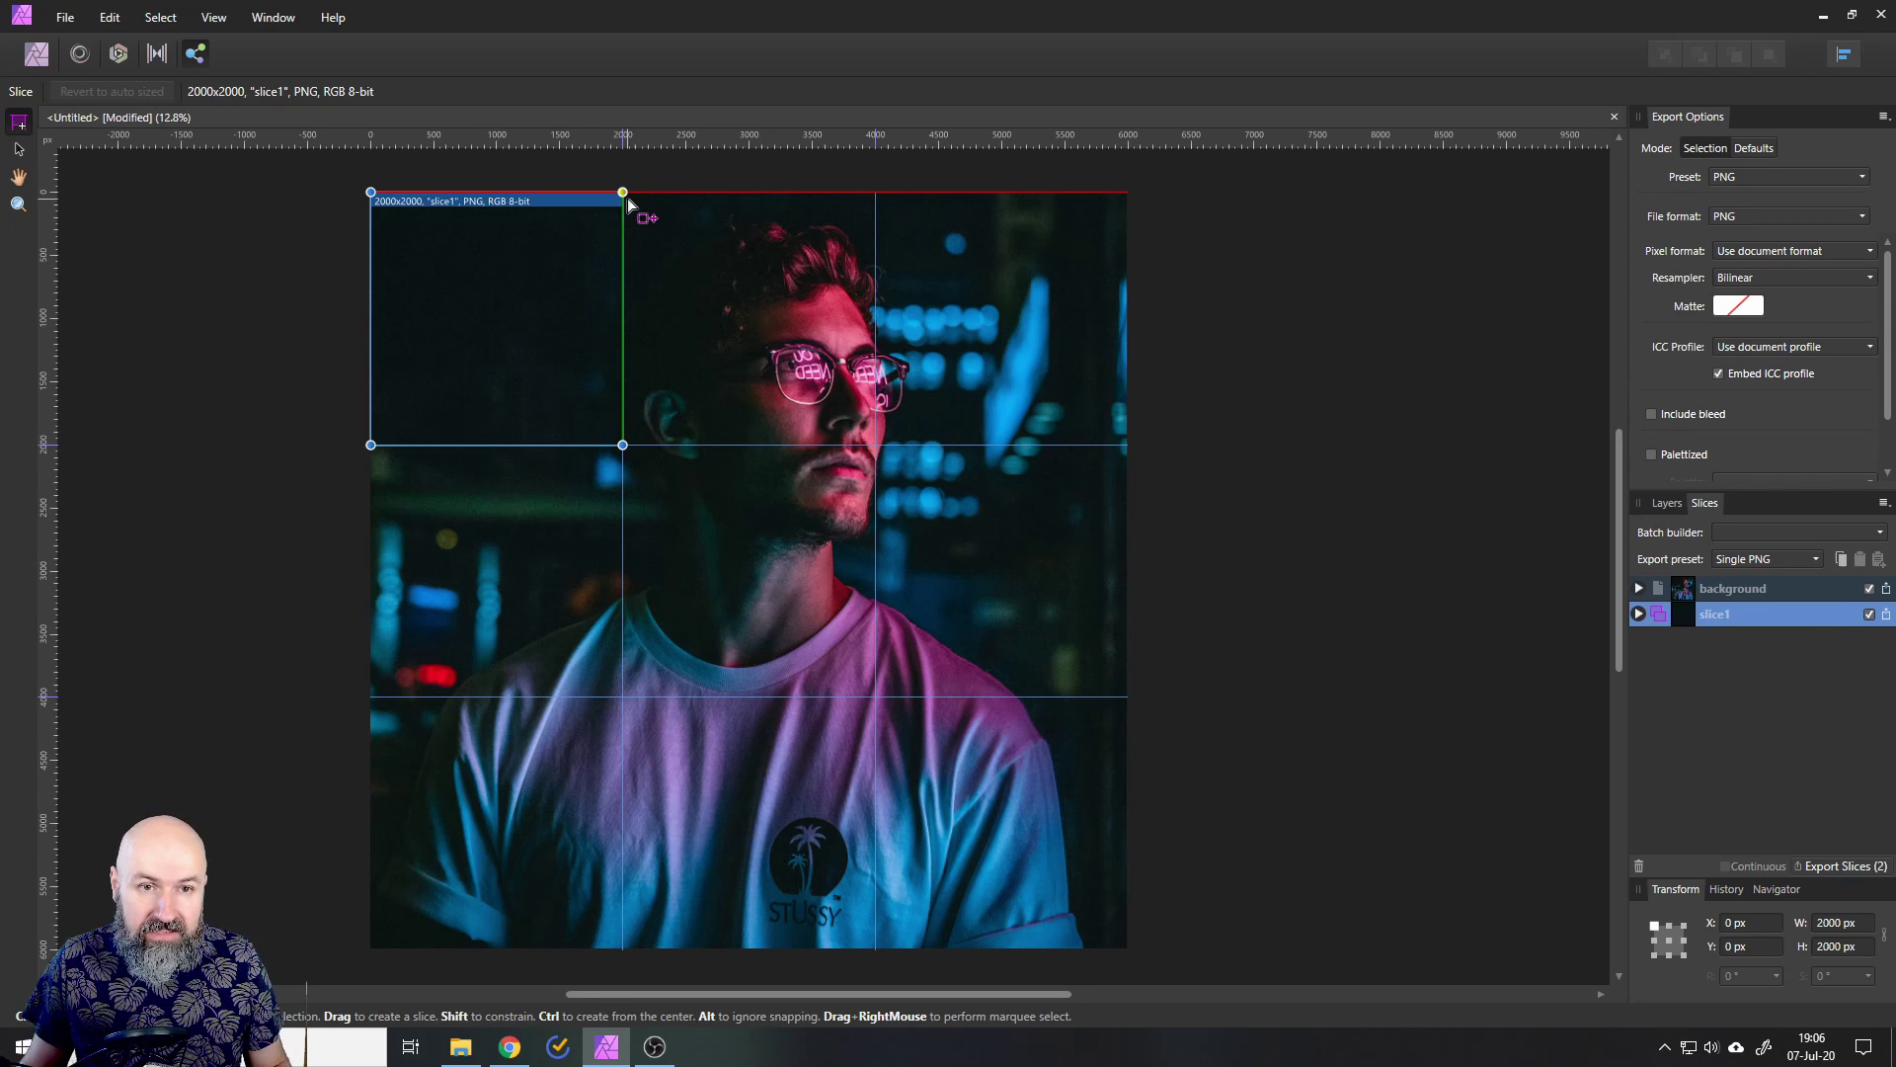
pyautogui.moveTo(631, 205); pyautogui.dragTo(905, 447)
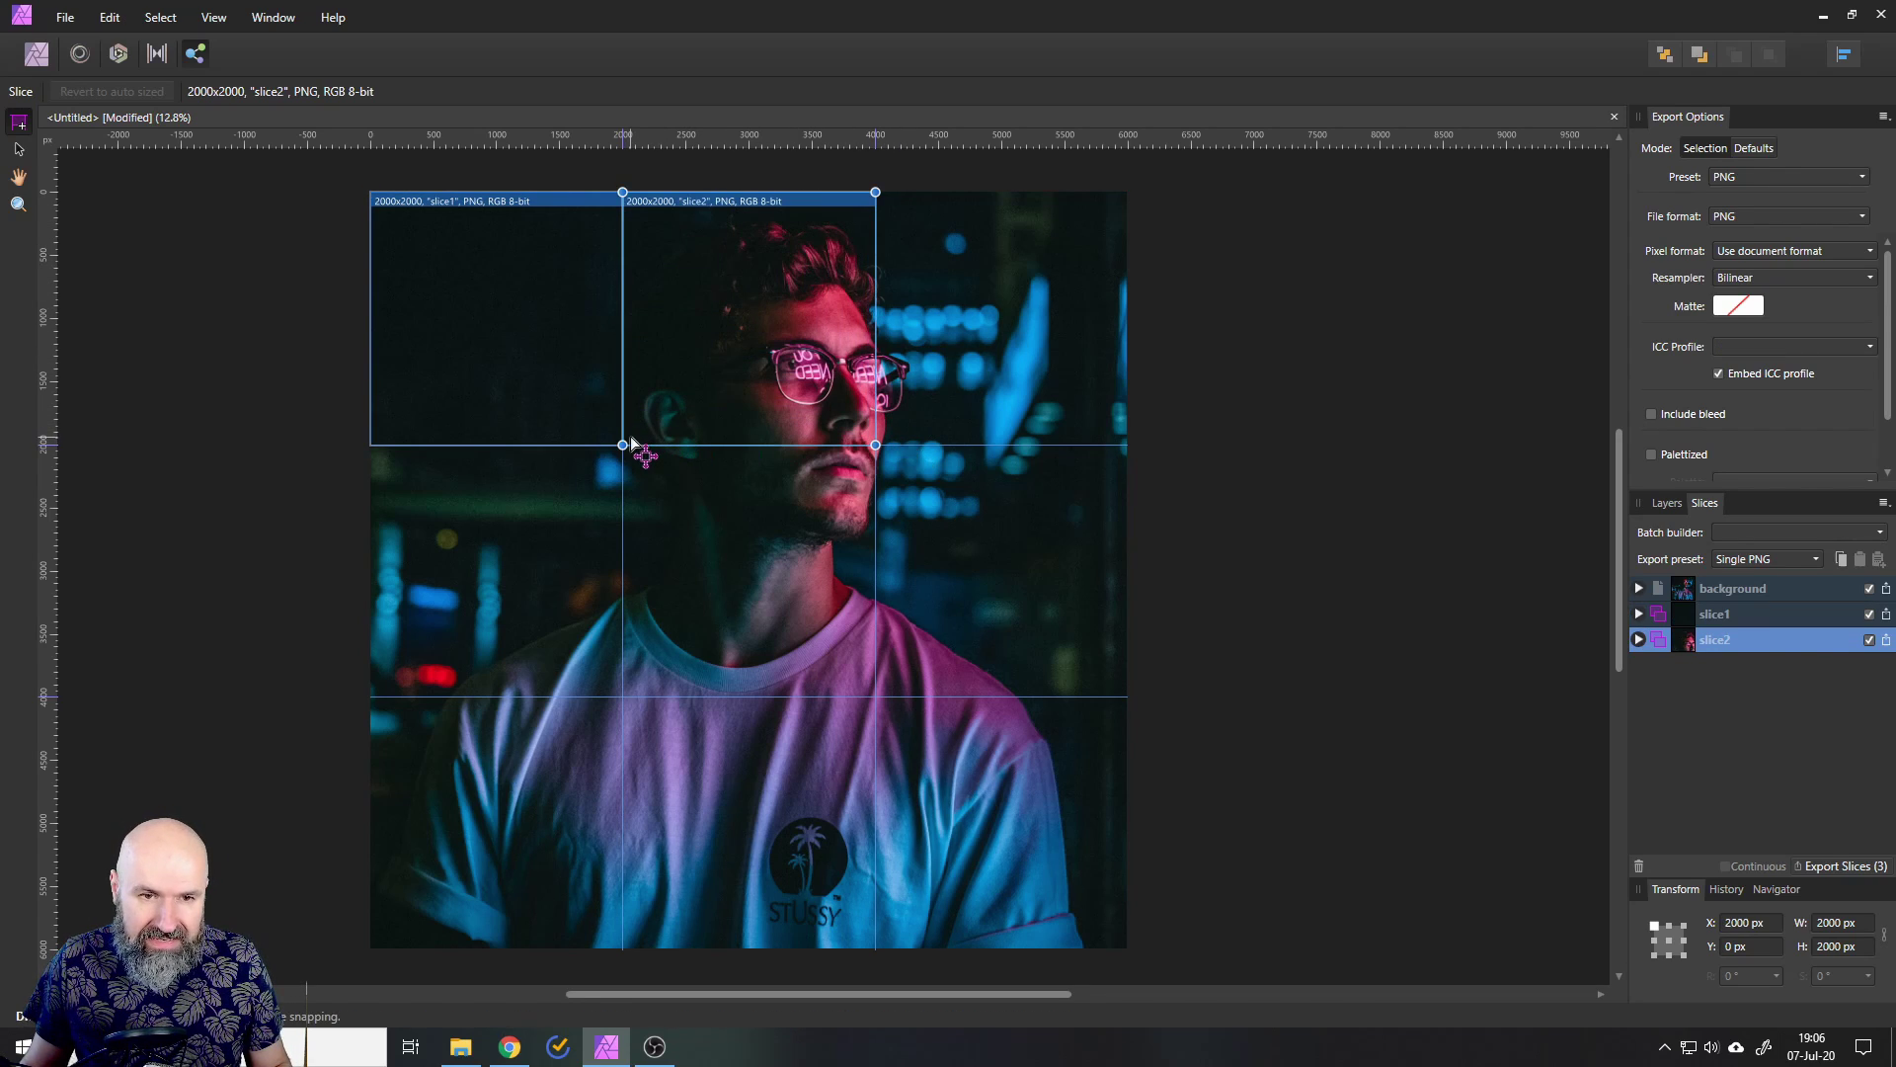
pyautogui.moveTo(875, 194); pyautogui.dragTo(1128, 445)
pyautogui.moveTo(371, 445)
pyautogui.mouseDown()
pyautogui.moveTo(639, 690)
pyautogui.moveTo(622, 697)
pyautogui.mouseUp()
pyautogui.moveTo(622, 445); pyautogui.dragTo(876, 696)
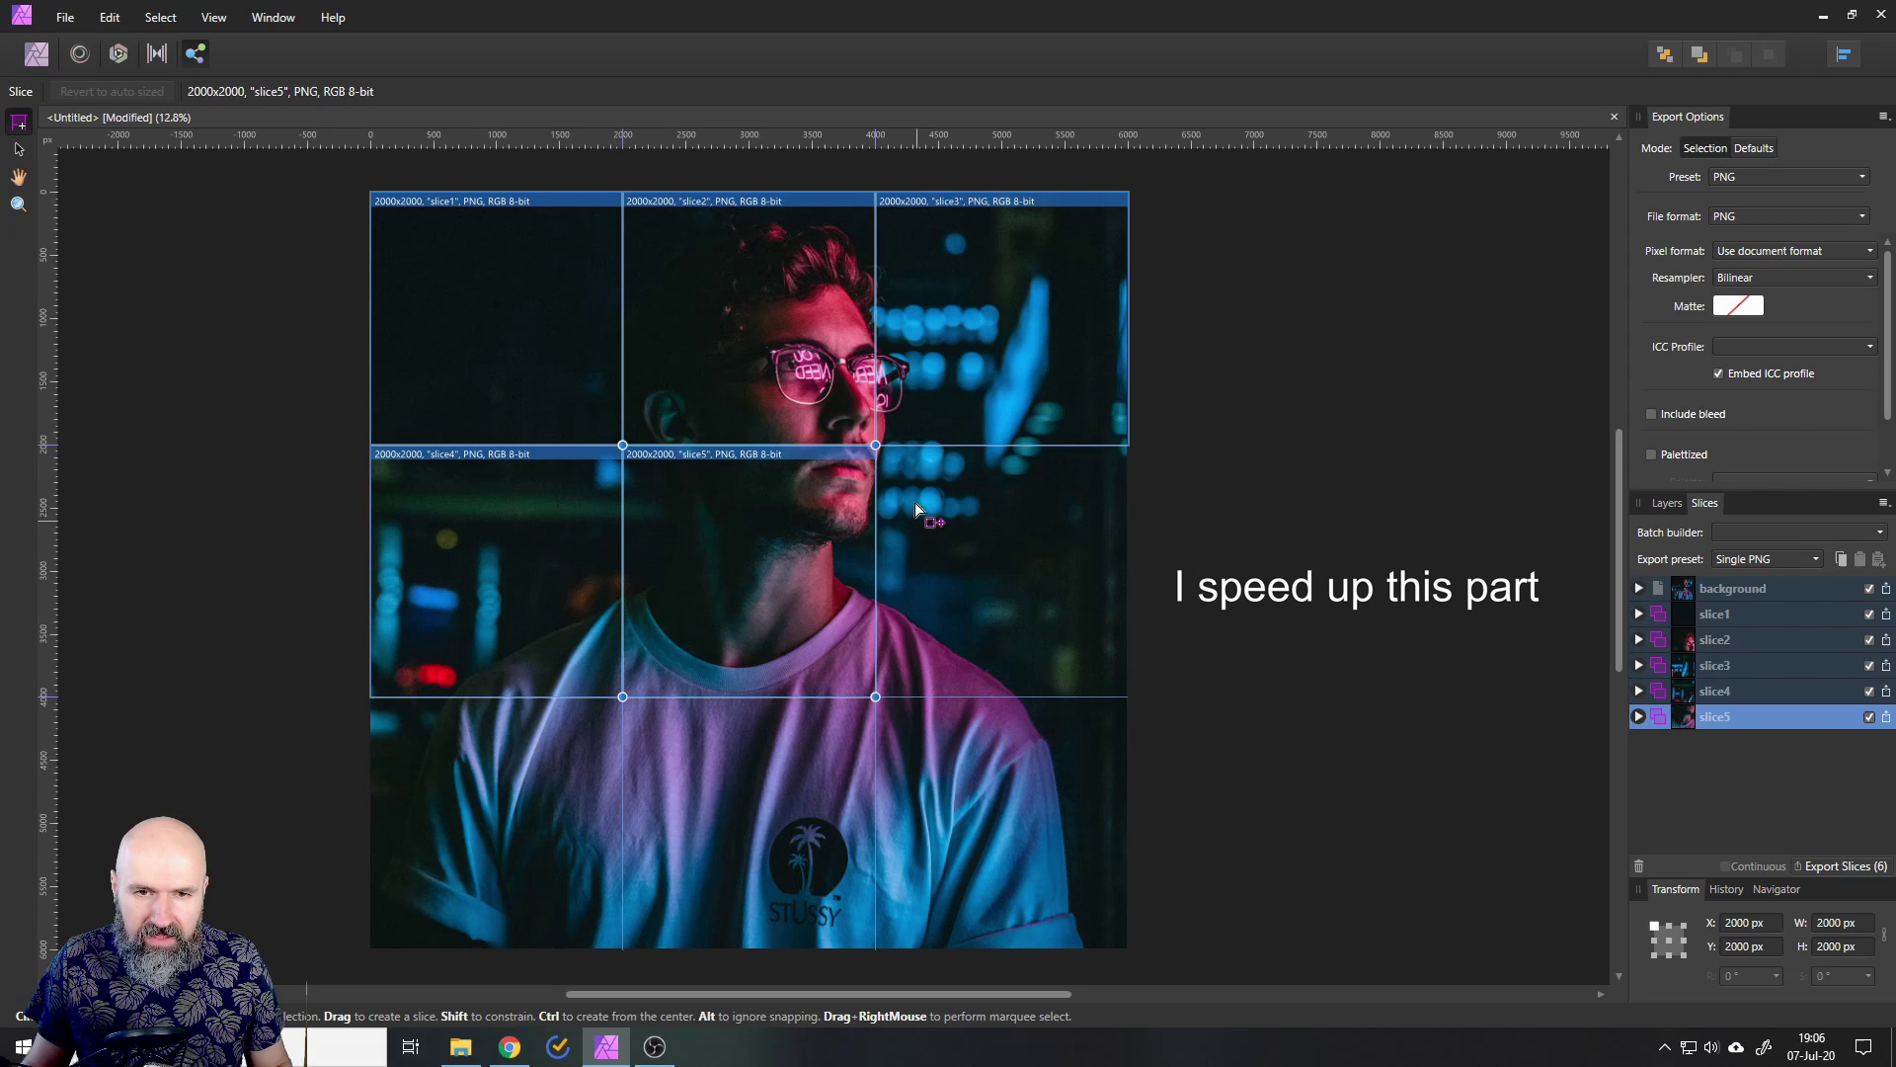
pyautogui.moveTo(876, 445); pyautogui.dragTo(1127, 697)
pyautogui.moveTo(370, 696); pyautogui.dragTo(623, 949)
pyautogui.moveTo(622, 696); pyautogui.dragTo(875, 950)
pyautogui.moveTo(875, 696); pyautogui.dragTo(1128, 948)
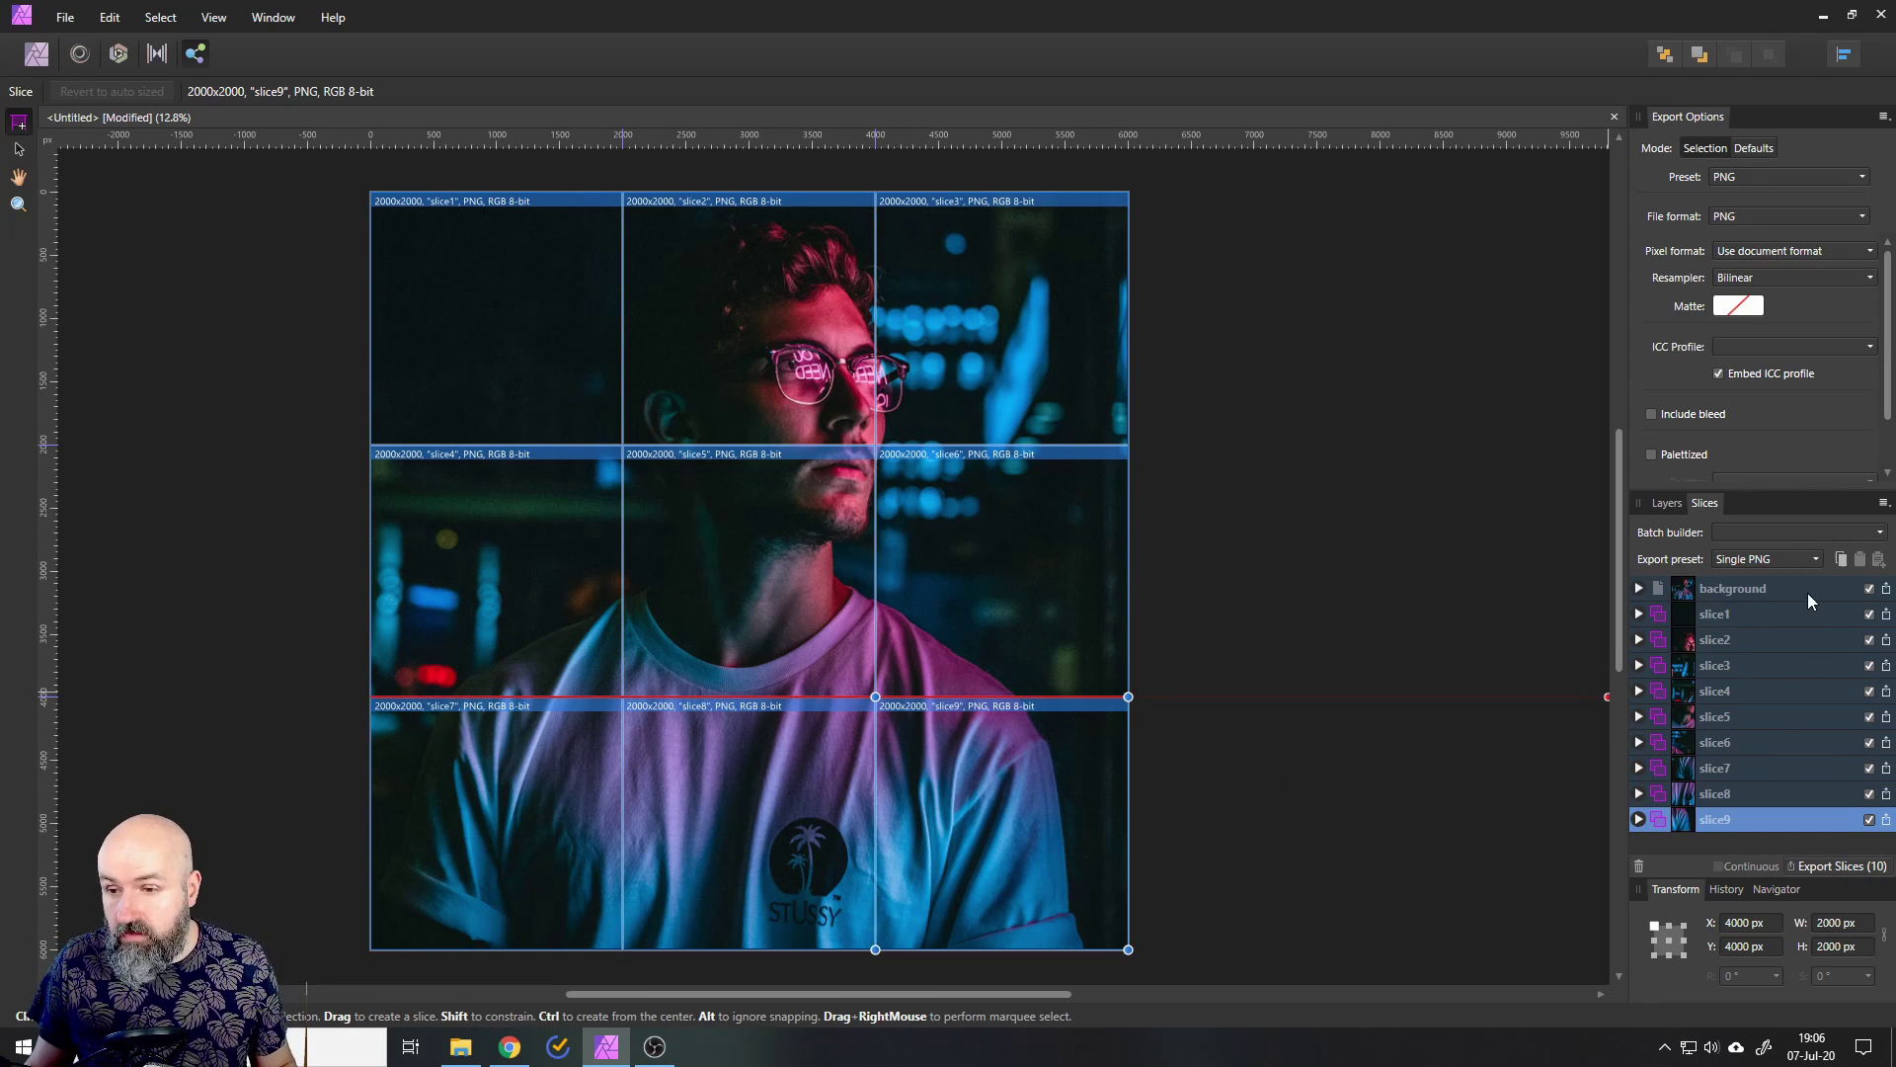
pyautogui.click(1868, 589)
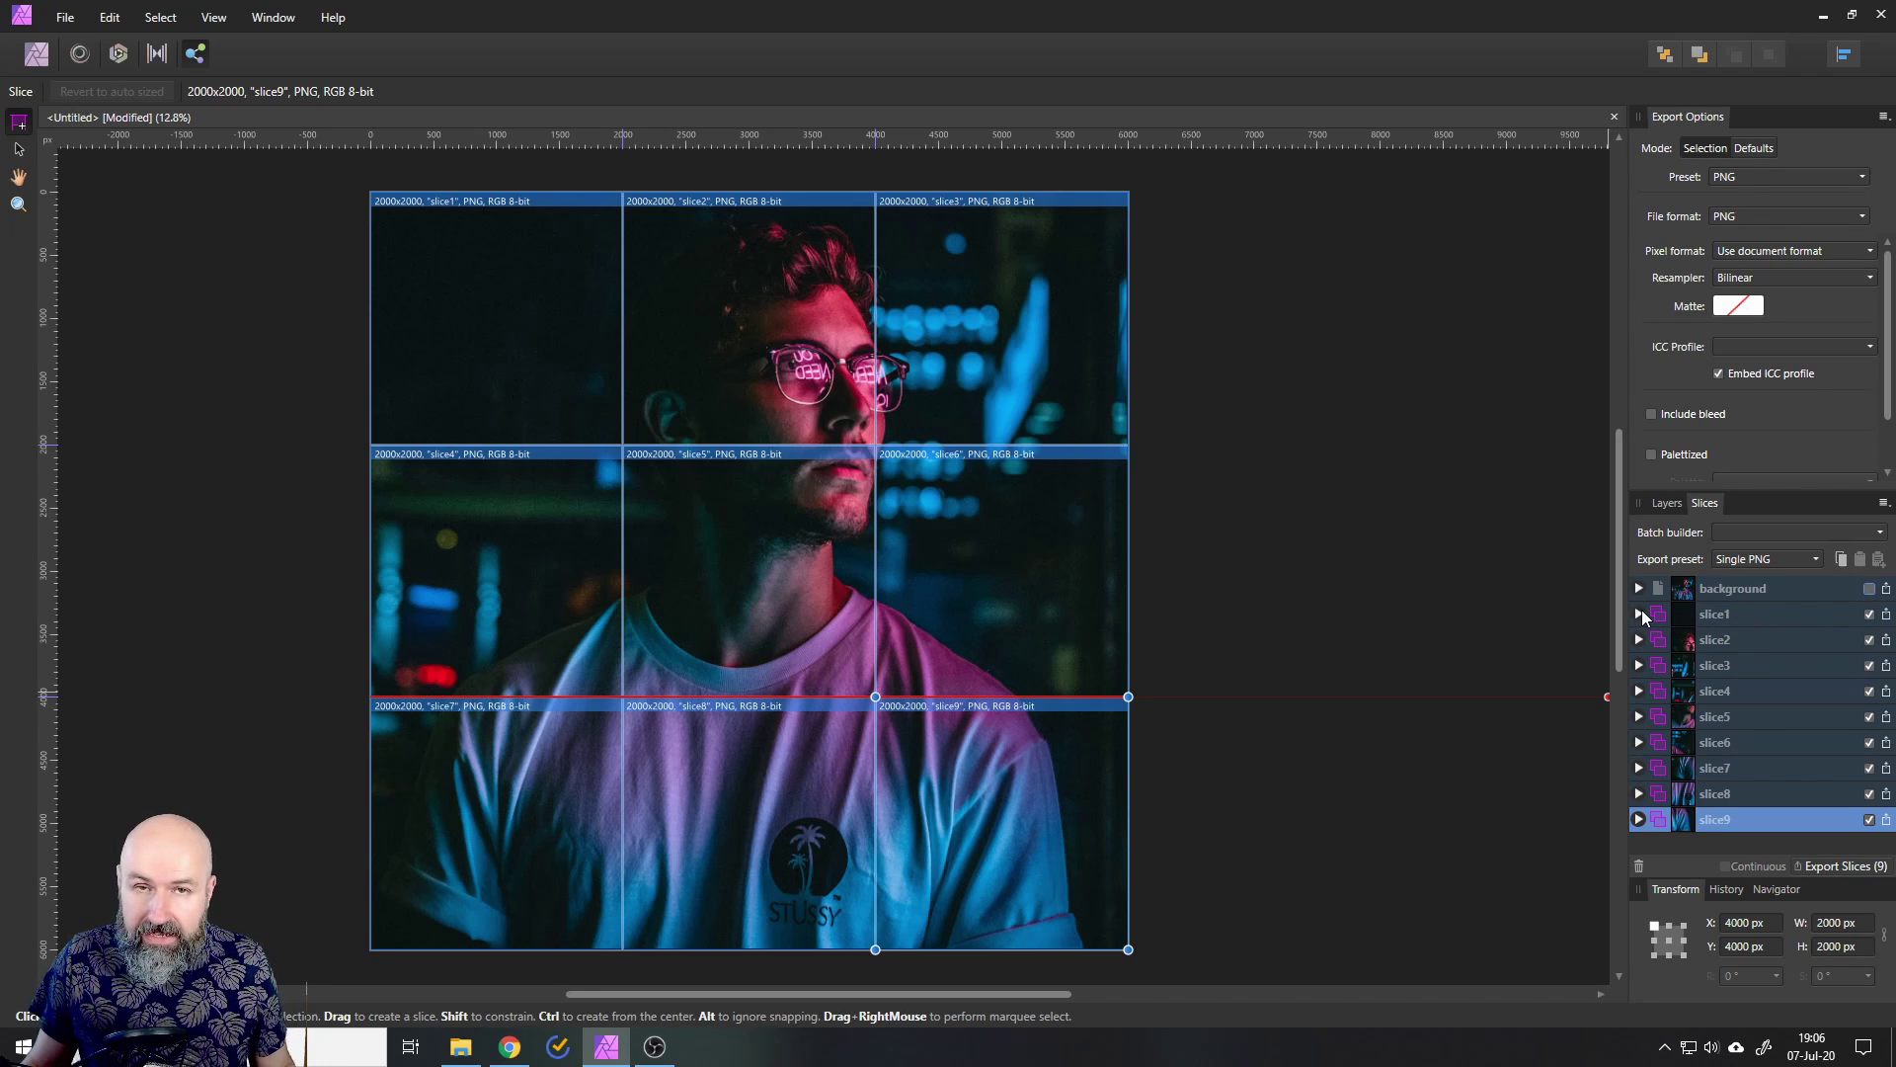
pyautogui.click(1640, 614)
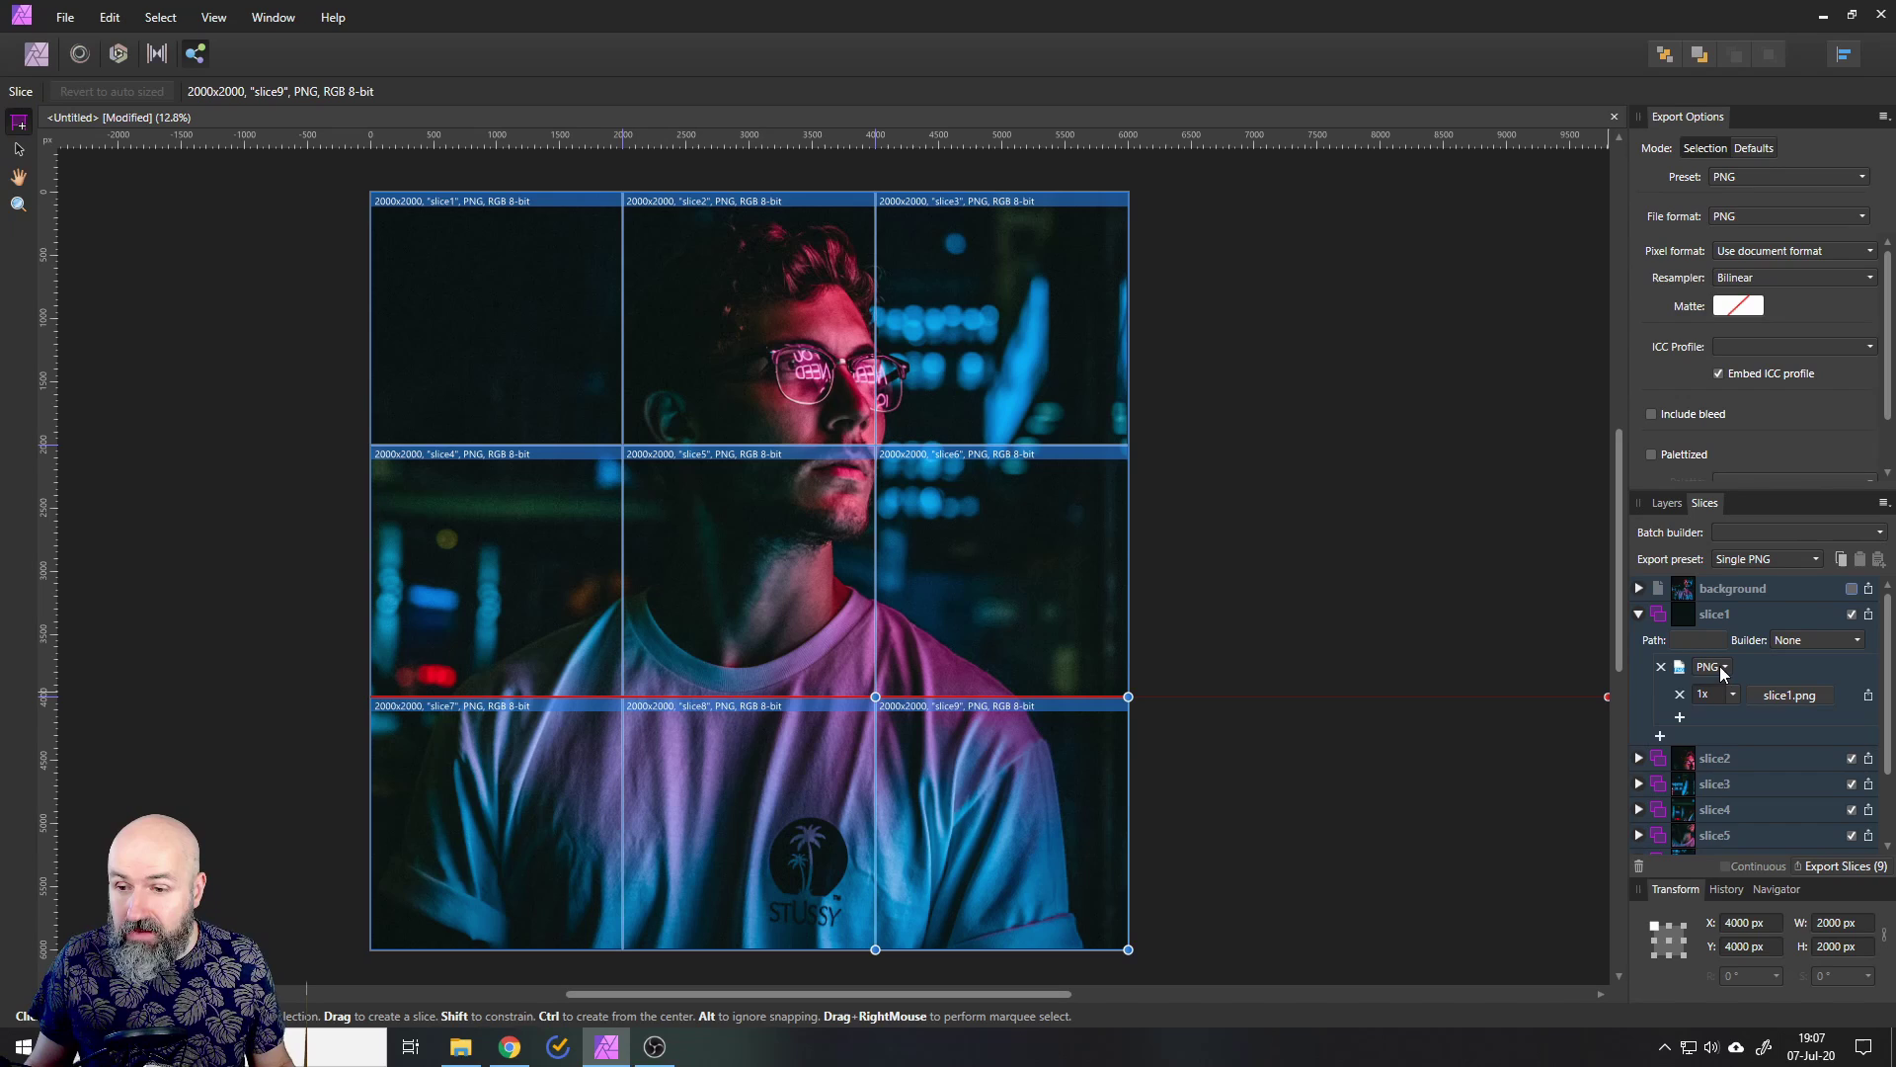
# Step: Switch the slice1 and slice2 formats from PNG to JPEG (High quality), then collapse both
pyautogui.click(1720, 666)
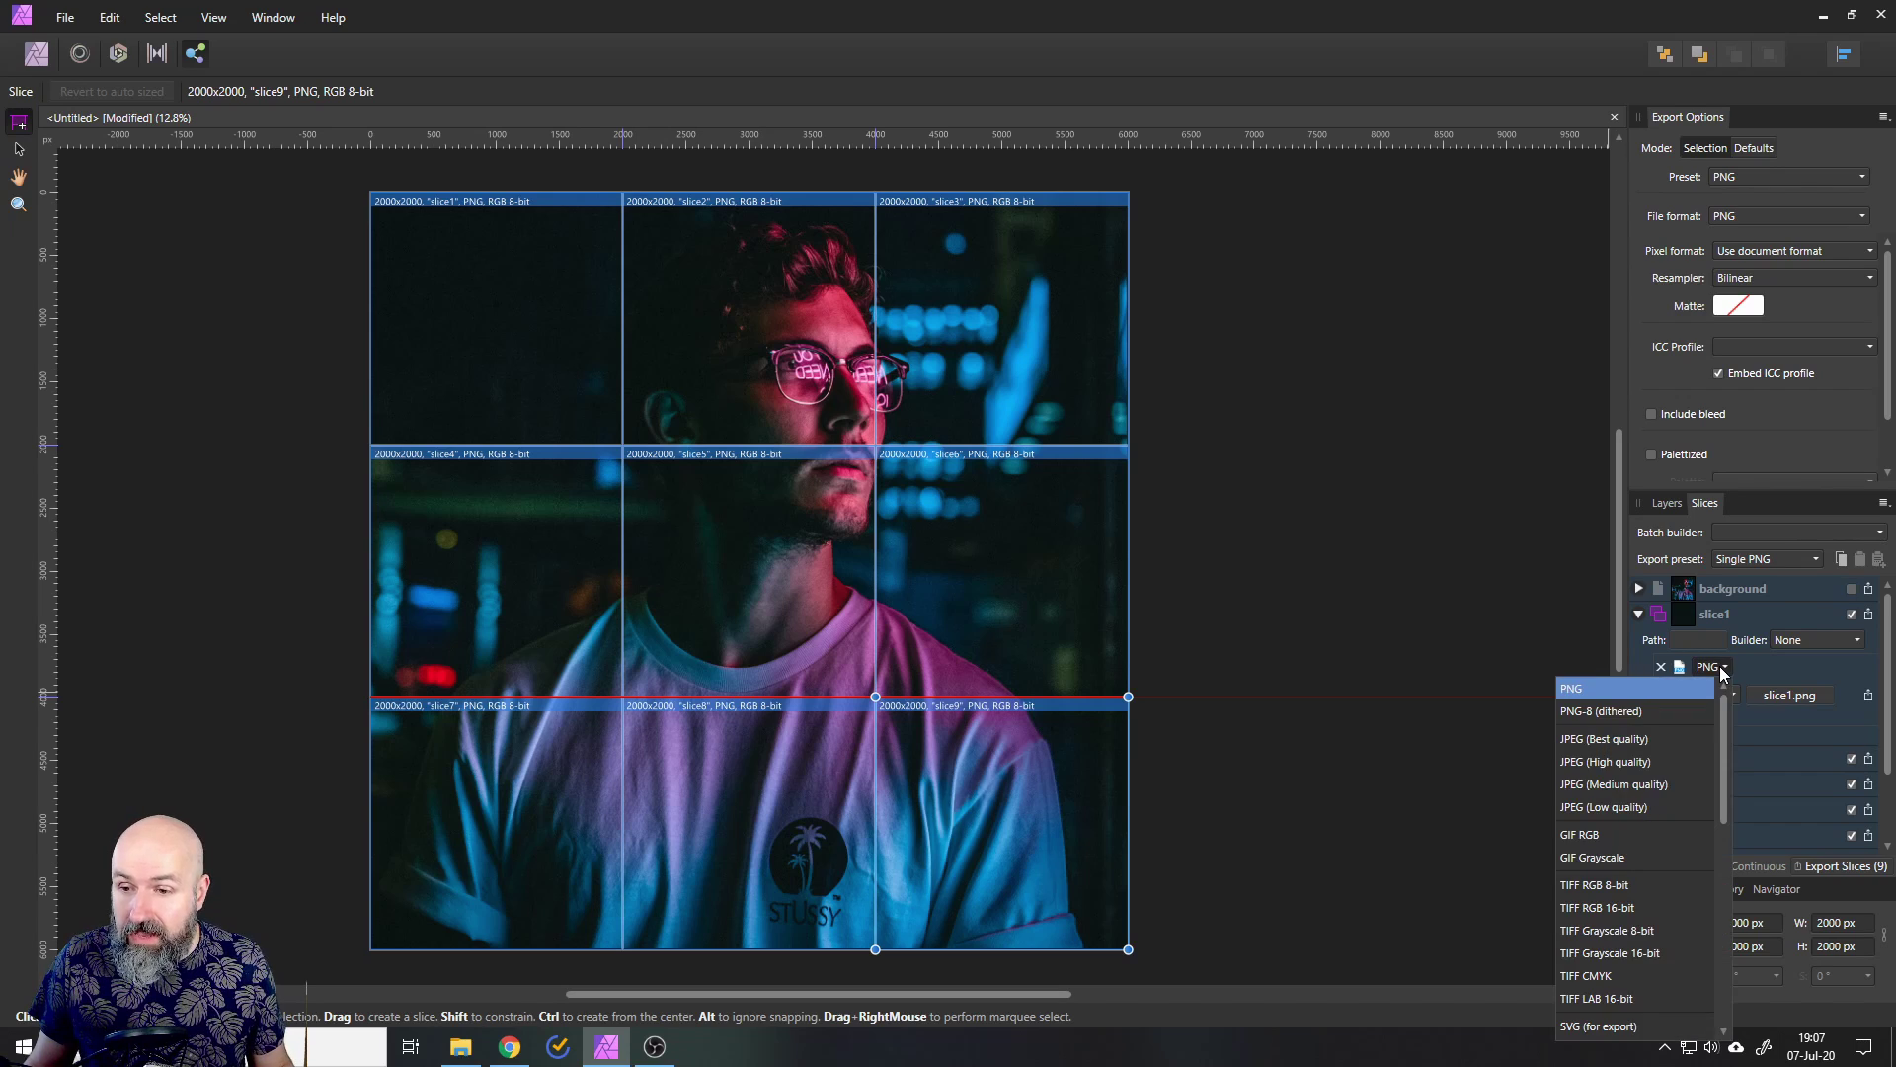
pyautogui.click(1630, 764)
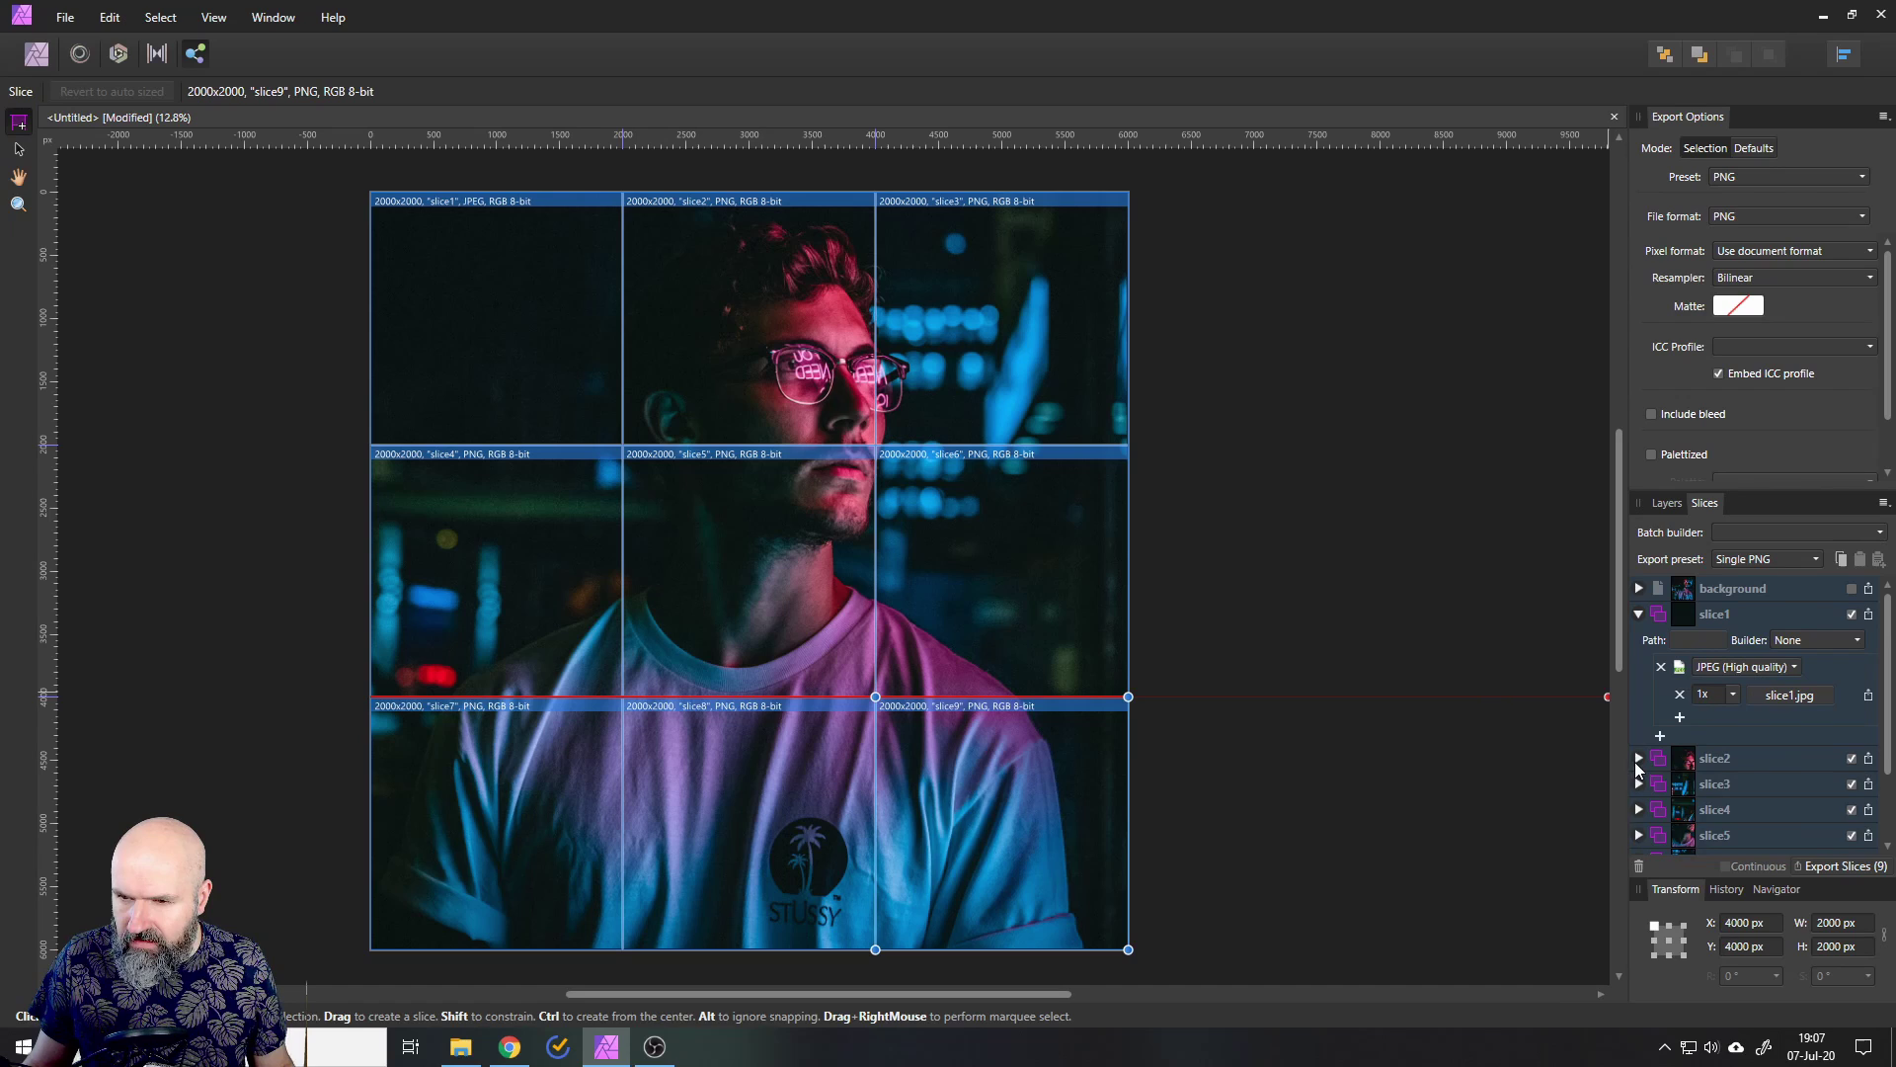
pyautogui.click(1639, 758)
pyautogui.scroll(-2, 1752, 734)
pyautogui.click(1724, 666)
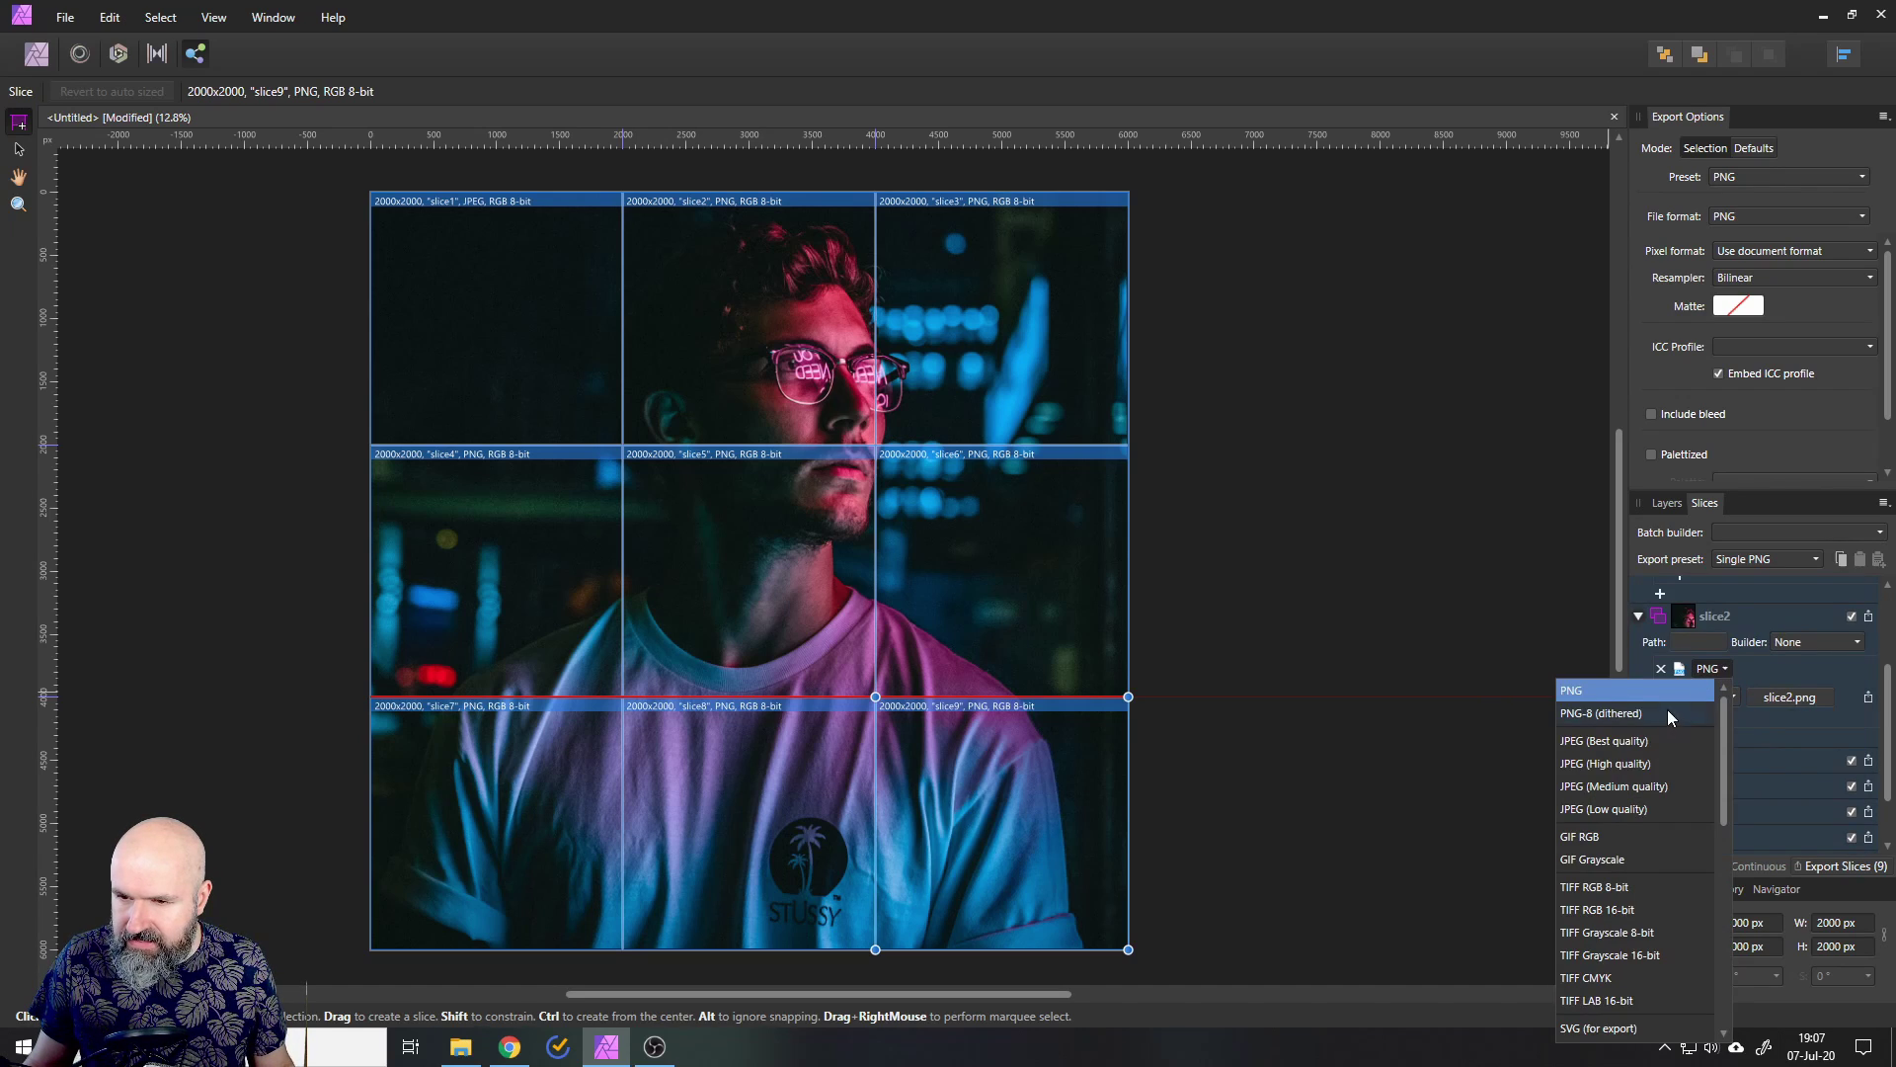
pyautogui.click(1651, 765)
pyautogui.click(1644, 615)
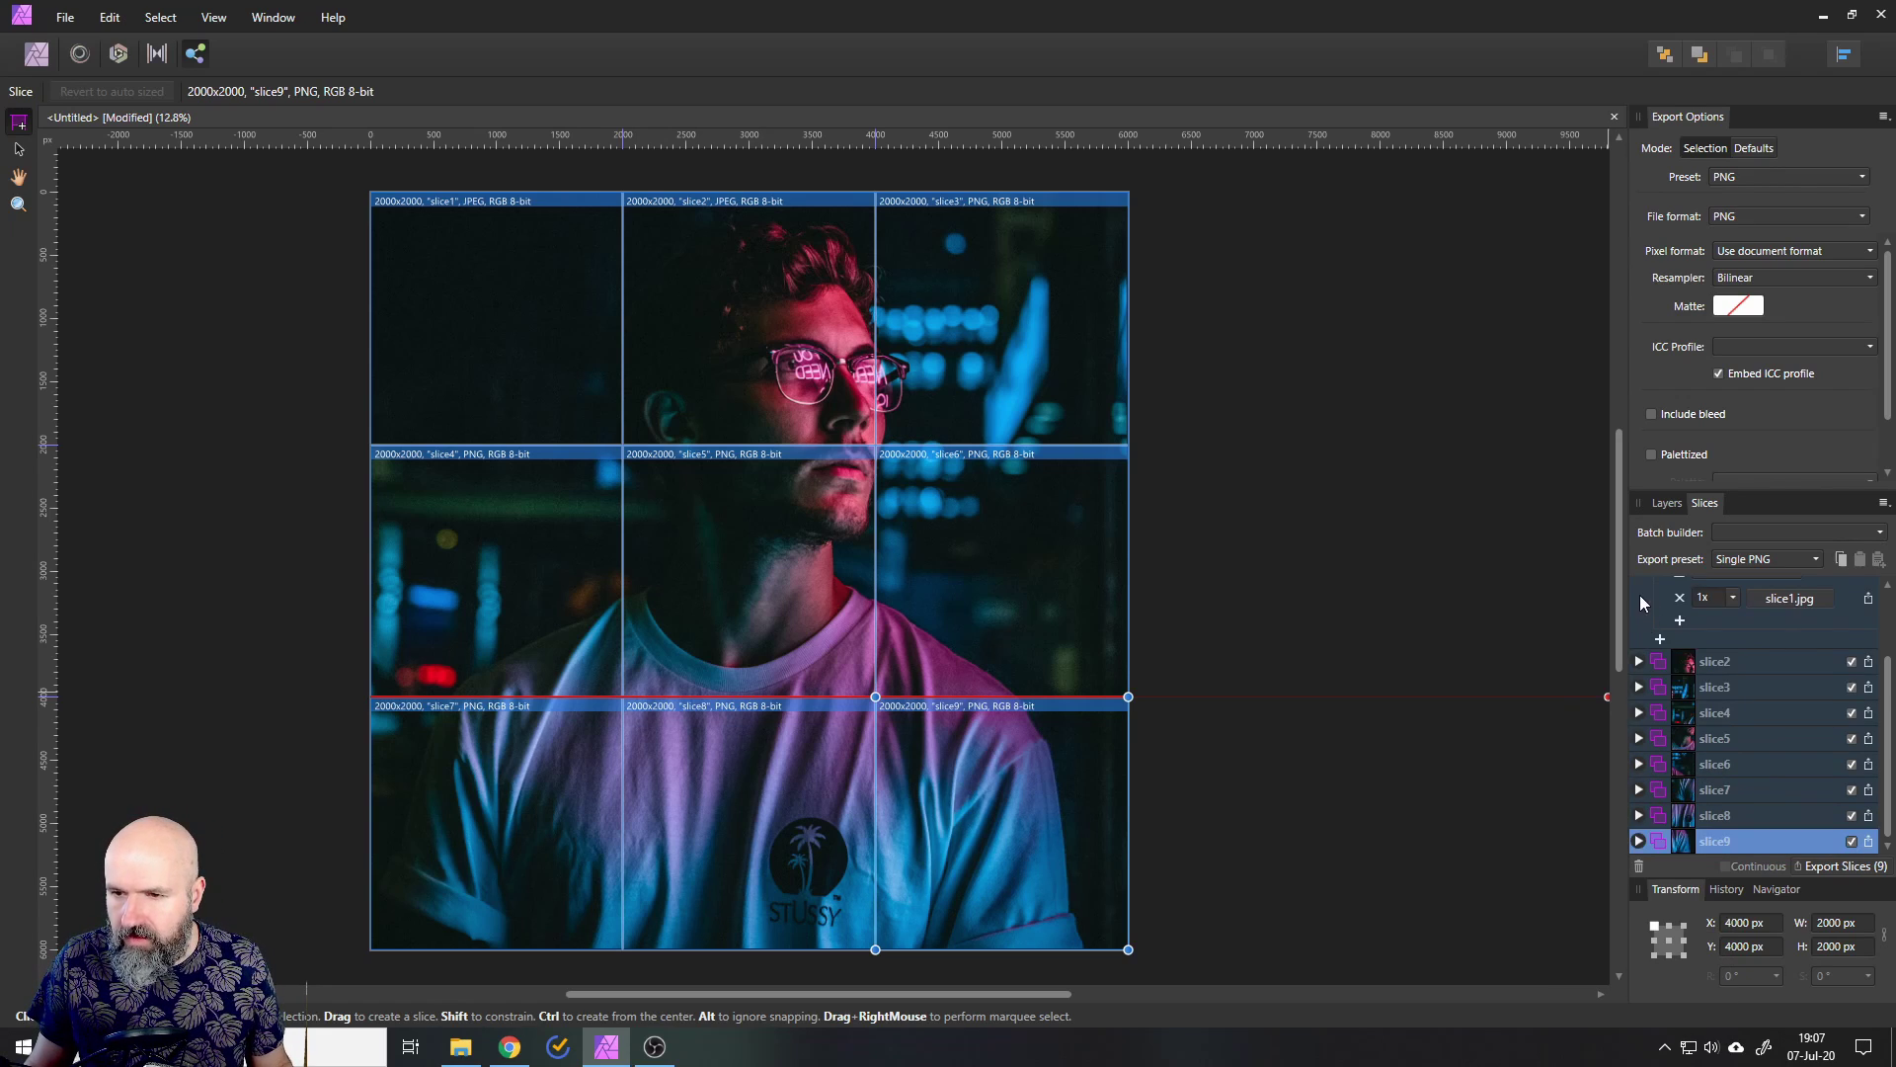
pyautogui.scroll(2, 1640, 594)
pyautogui.click(1638, 612)
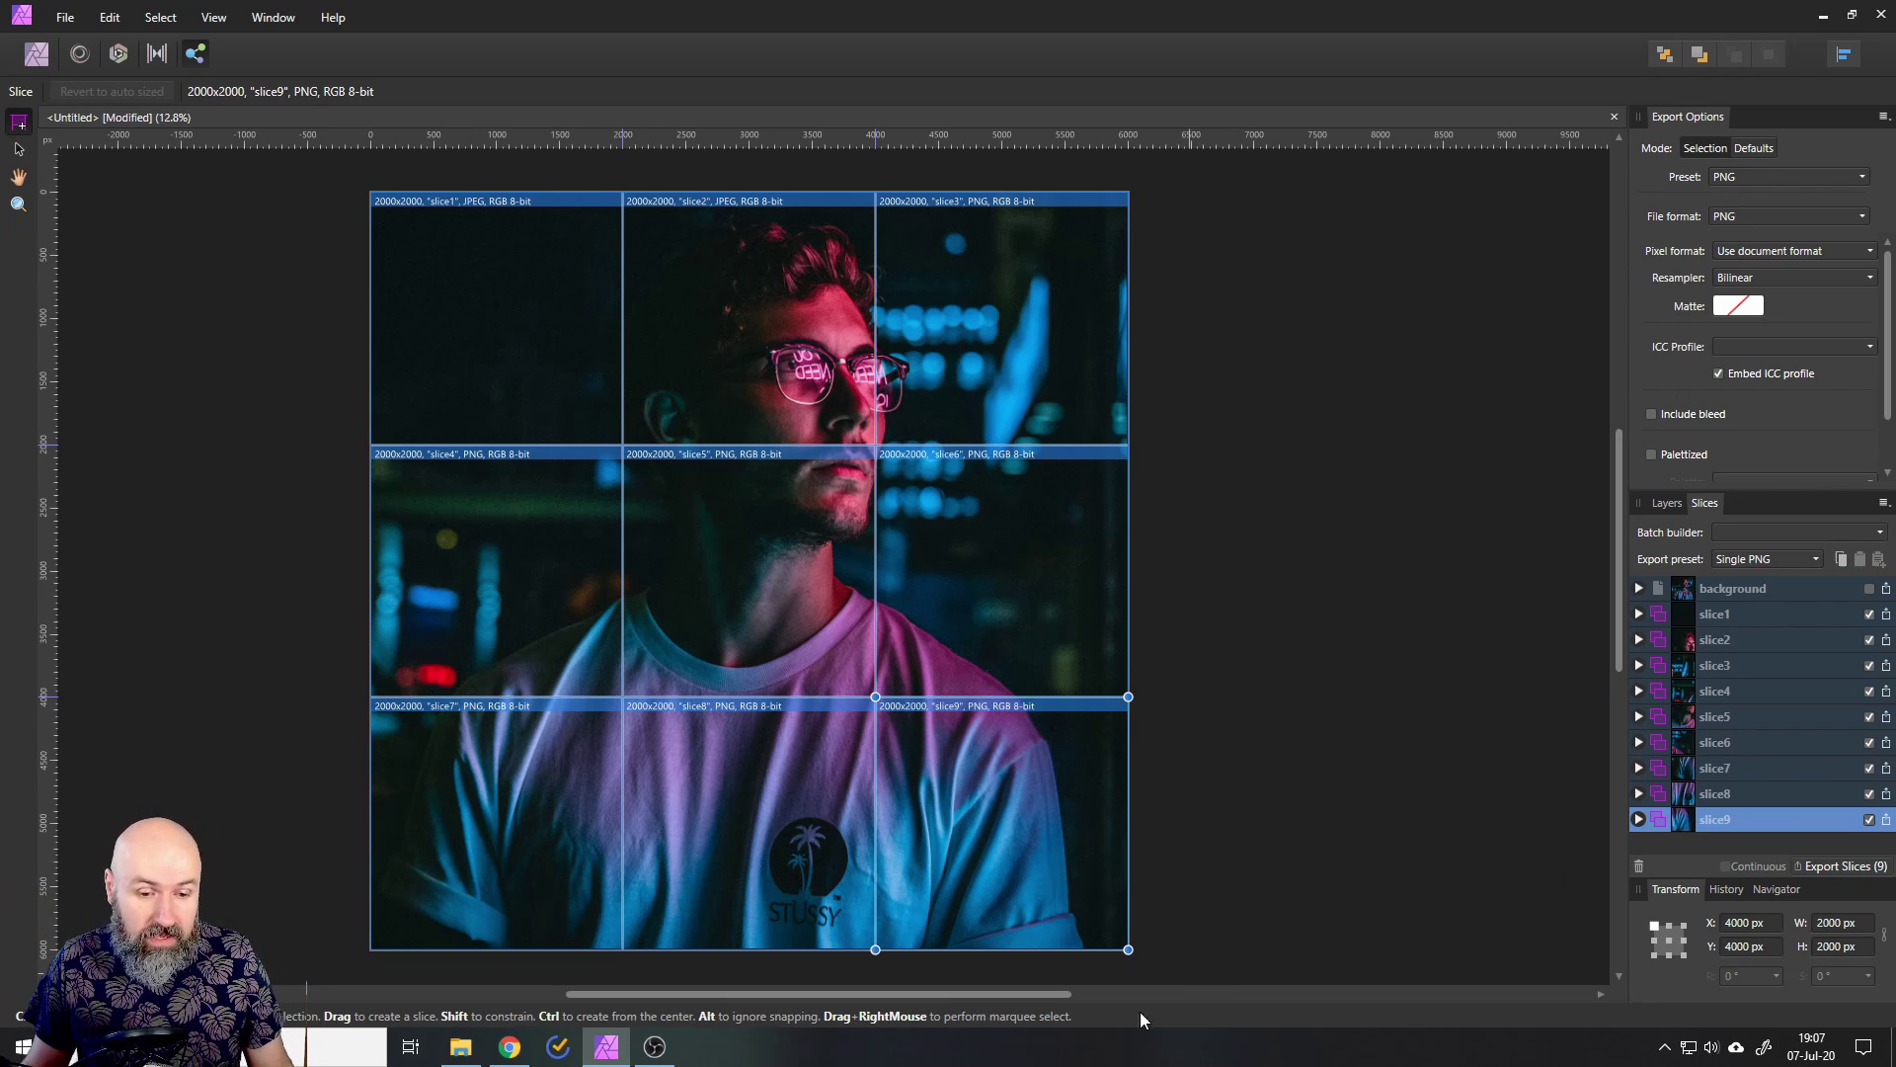
# Step: Bring up Chrome showing the Google results for Facebook Creator Studio
pyautogui.click(511, 1046)
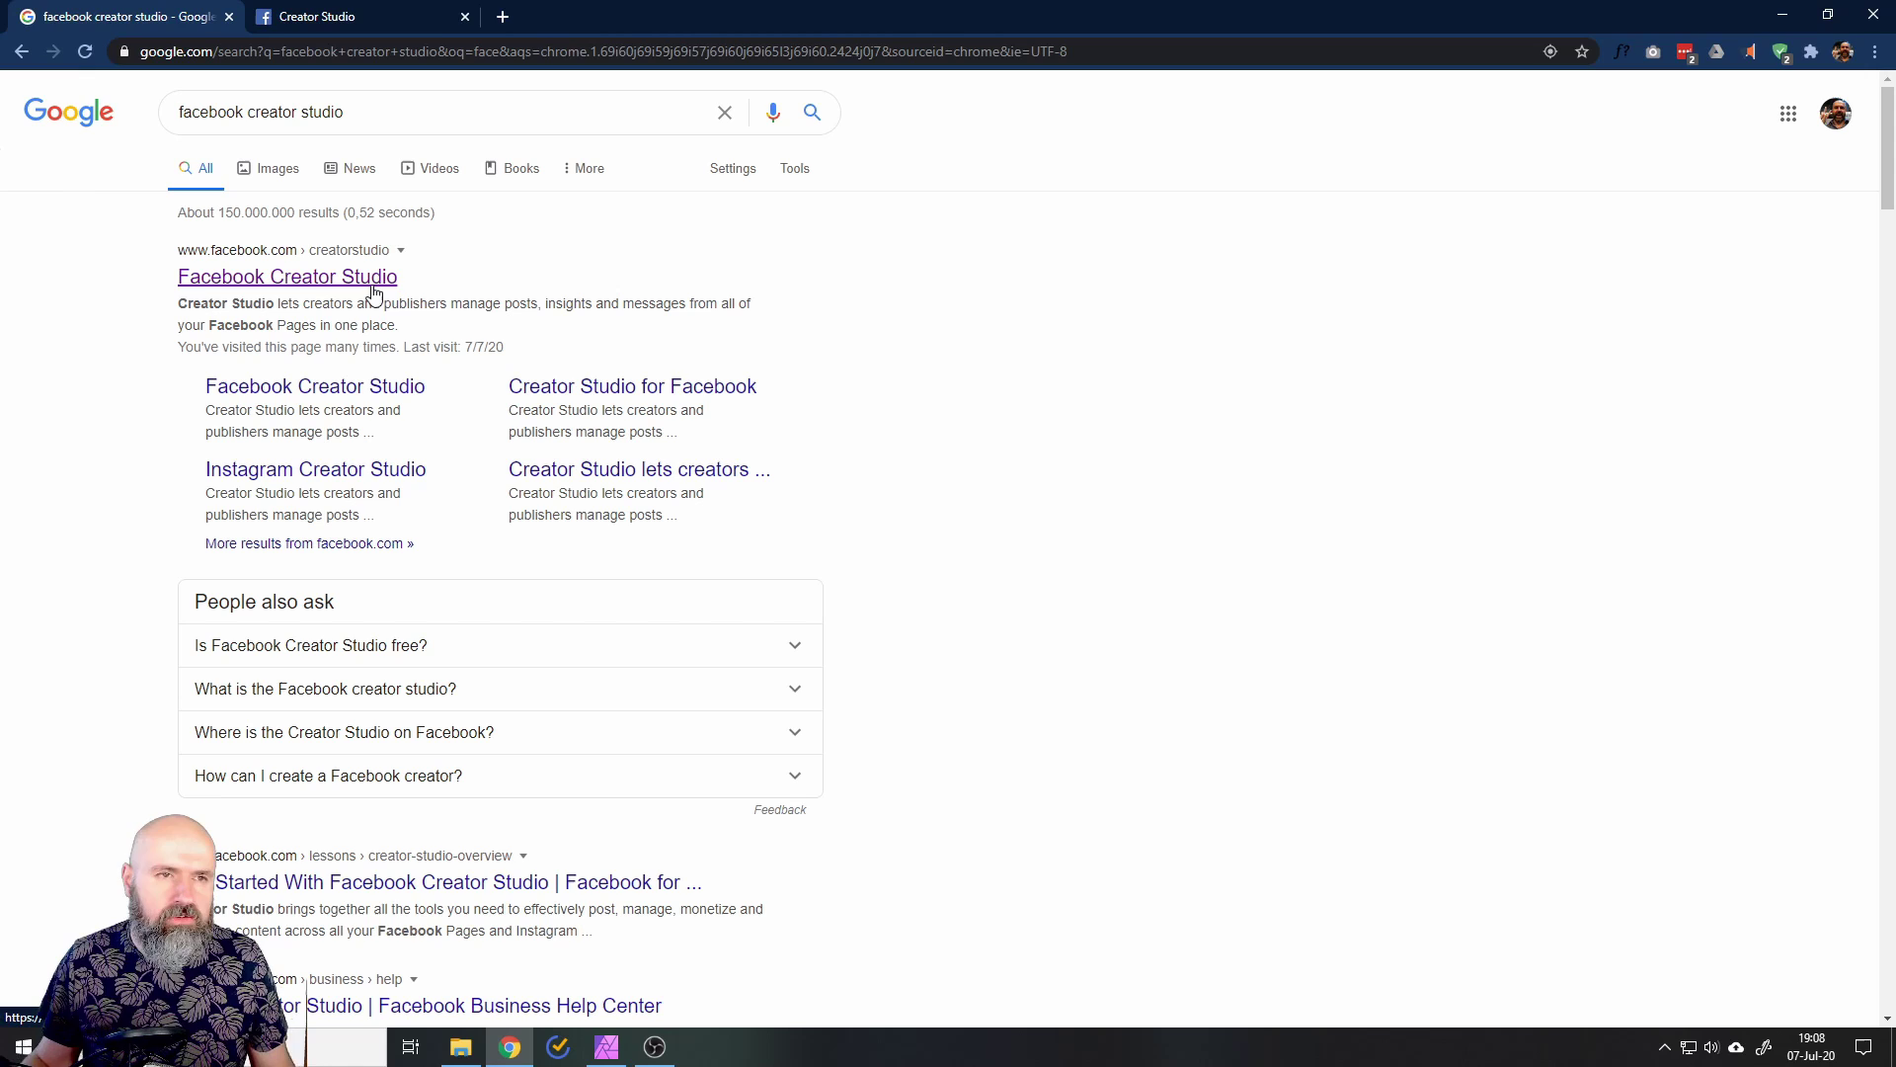
# Step: Open Facebook Creator Studio from the results and start an Instagram Feed post via Create Post
pyautogui.click(373, 292)
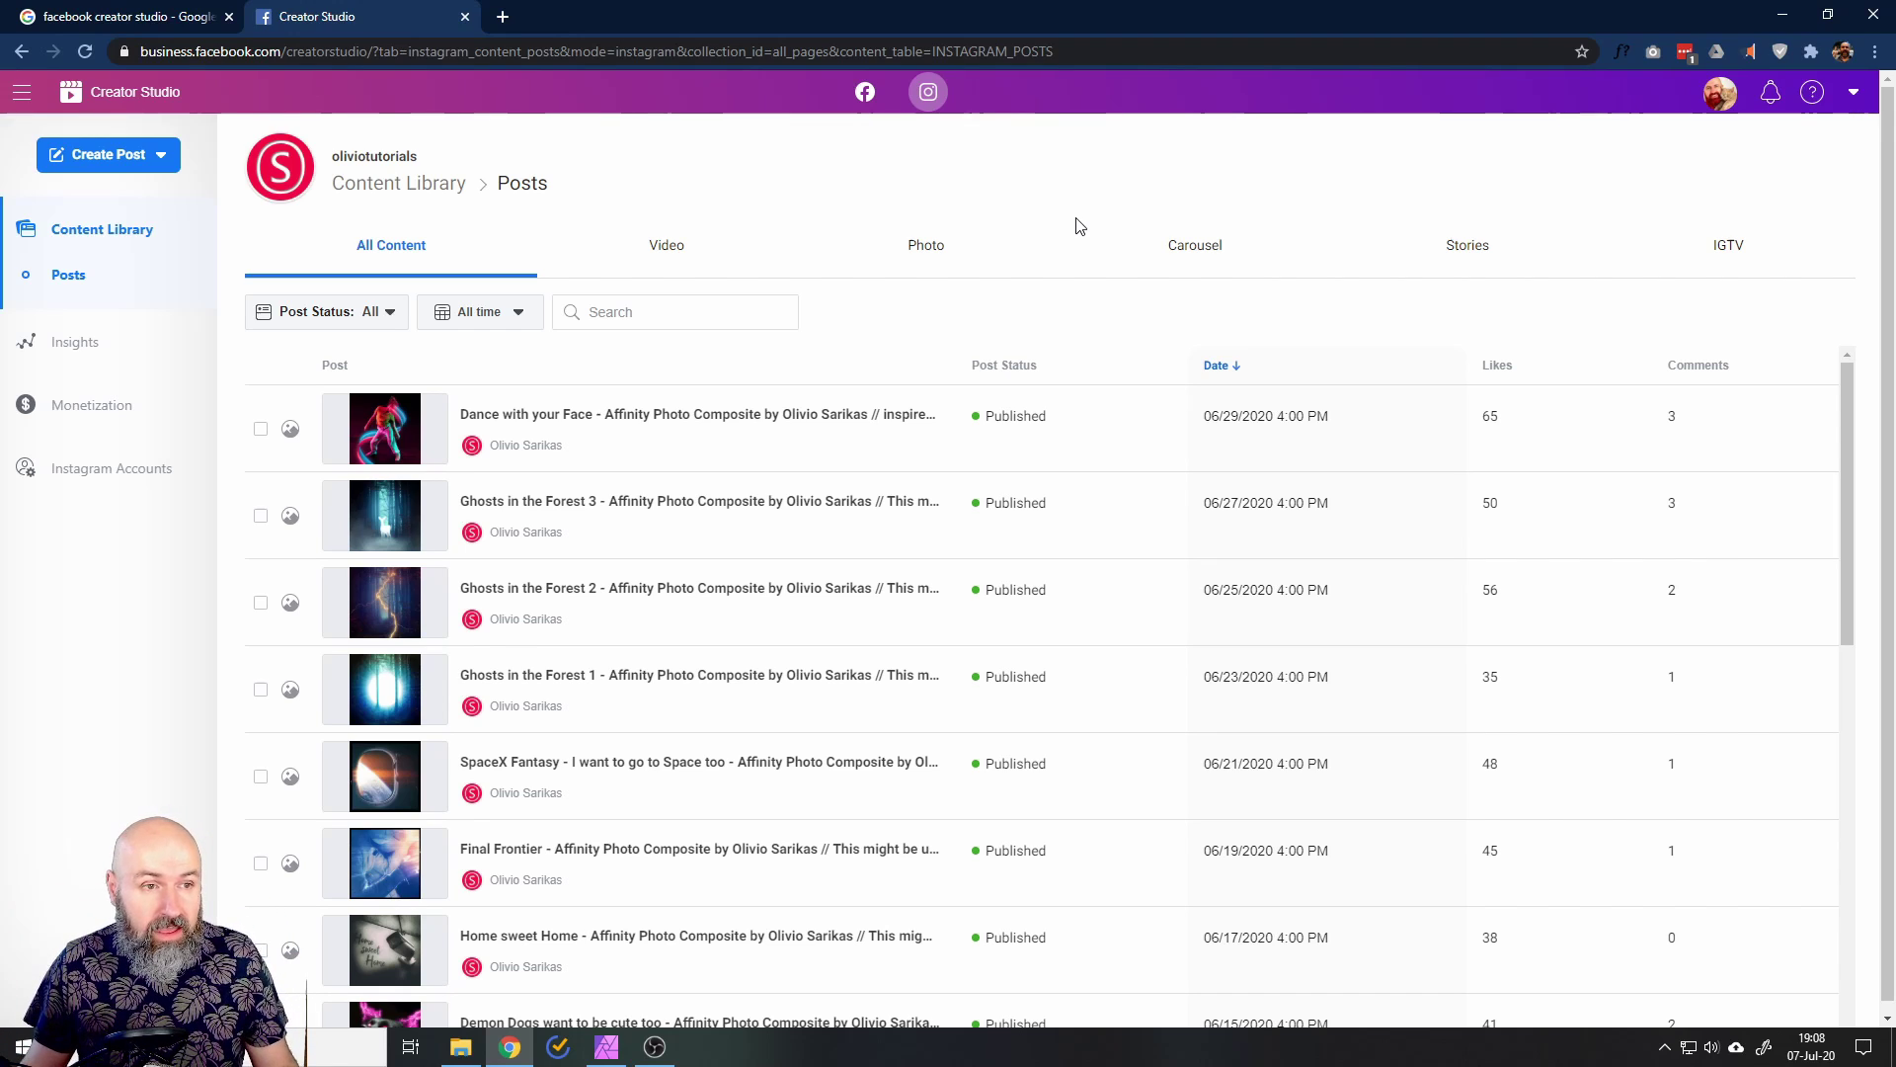
pyautogui.click(98, 155)
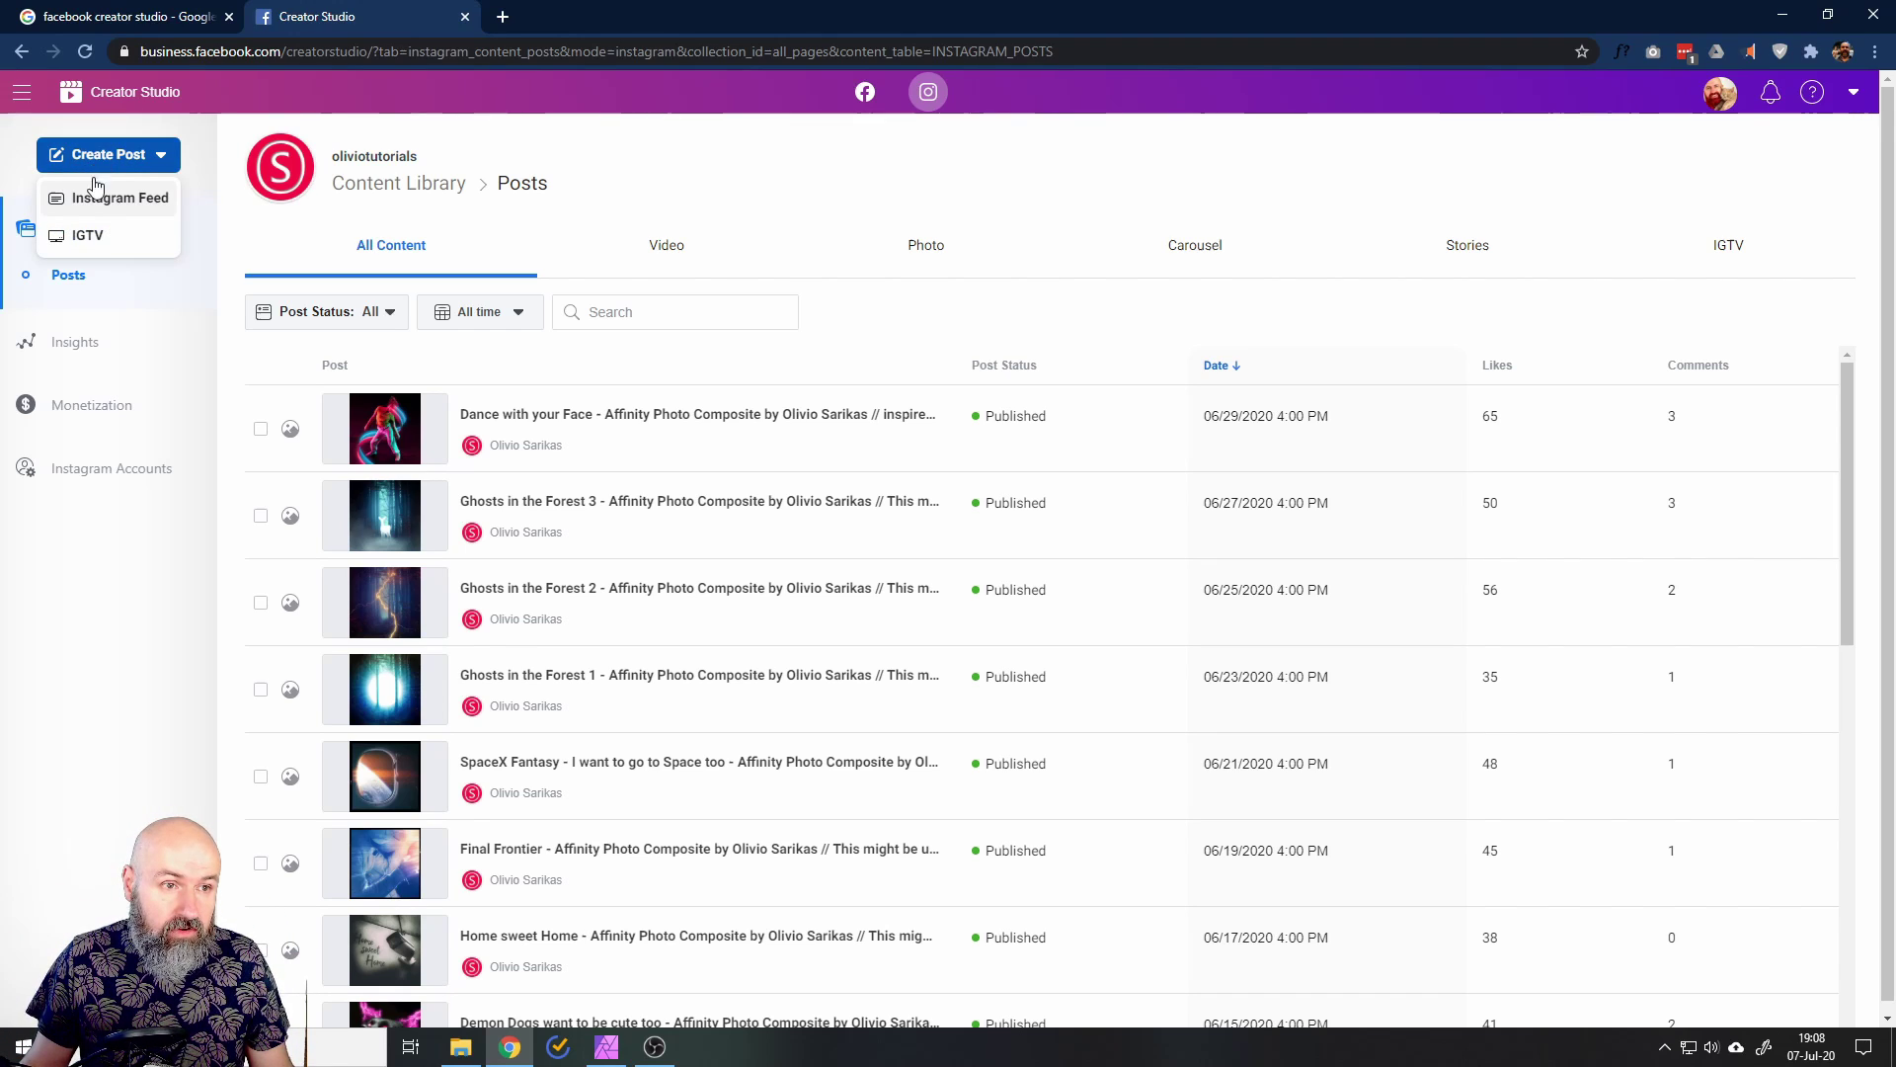
pyautogui.click(94, 189)
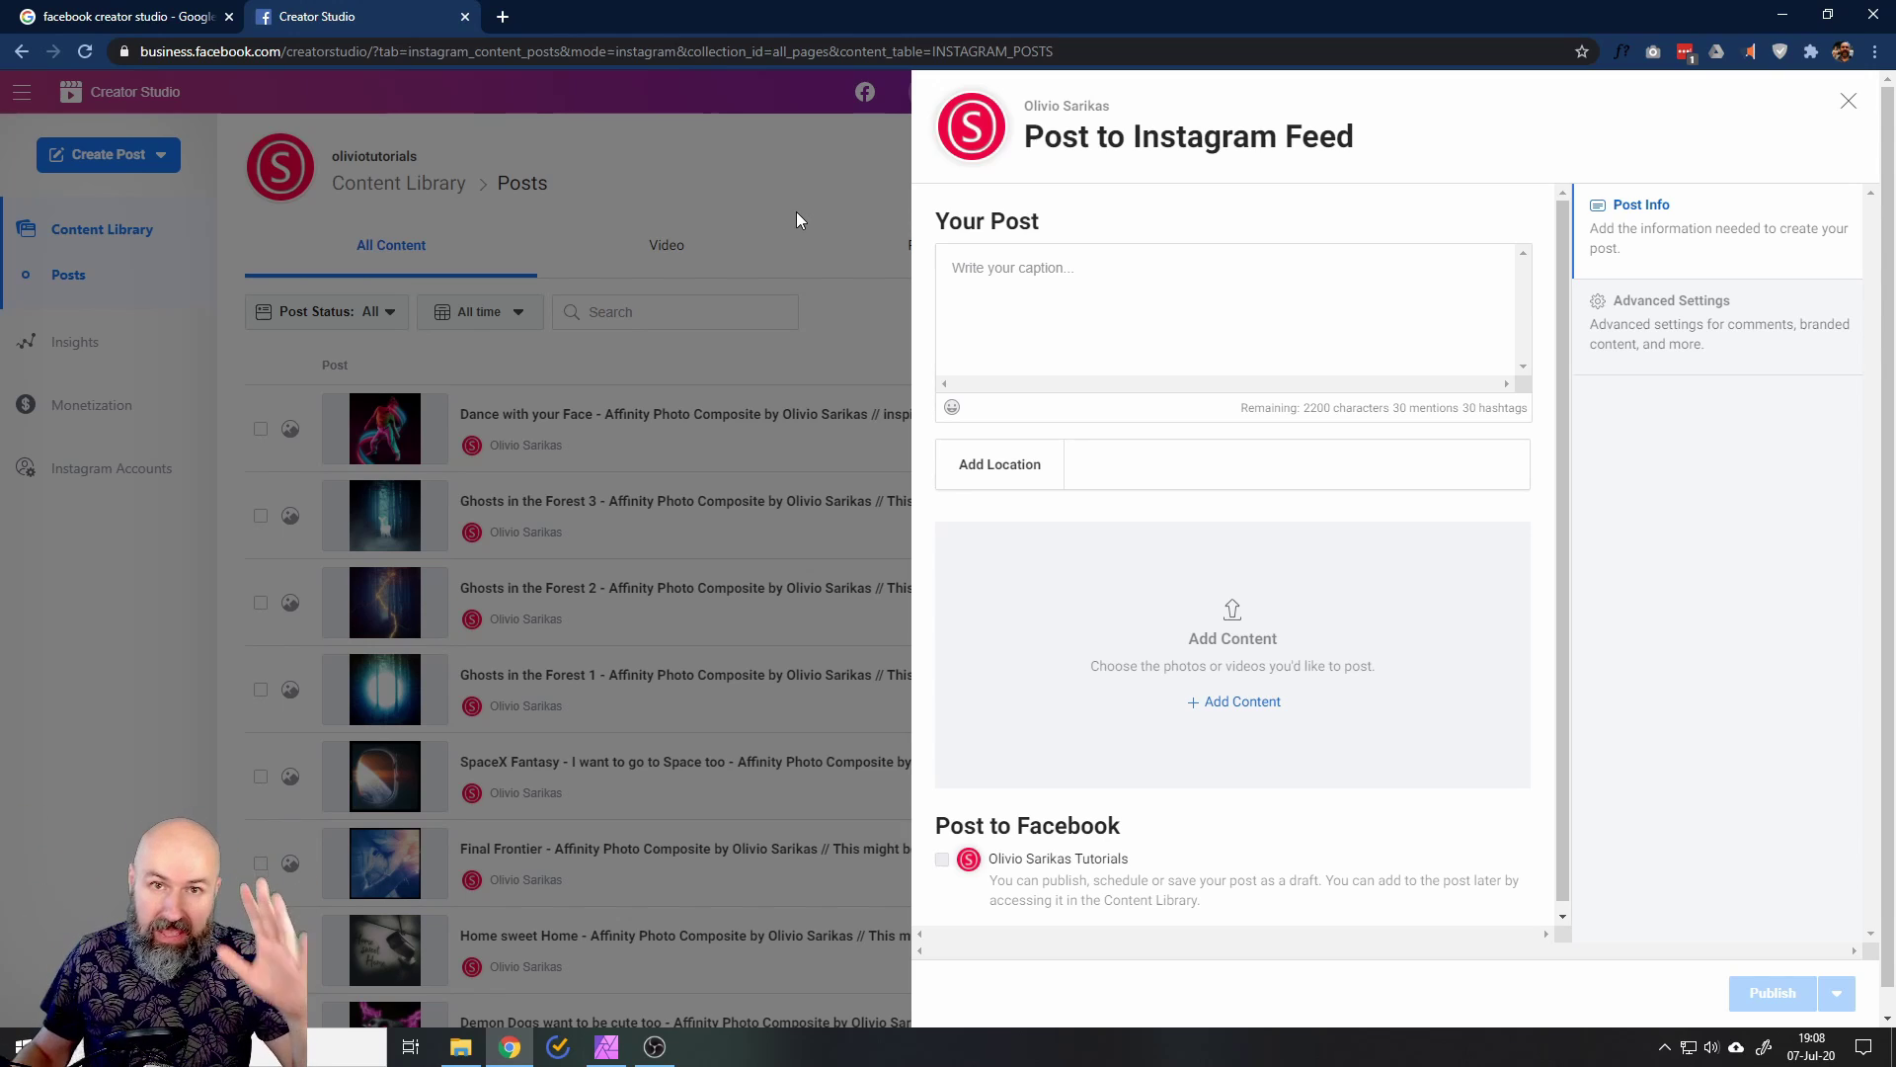
# Step: Return to Affinity Photo with the 10000×2000 mountain panorama split into five guide sections
pyautogui.click(607, 1046)
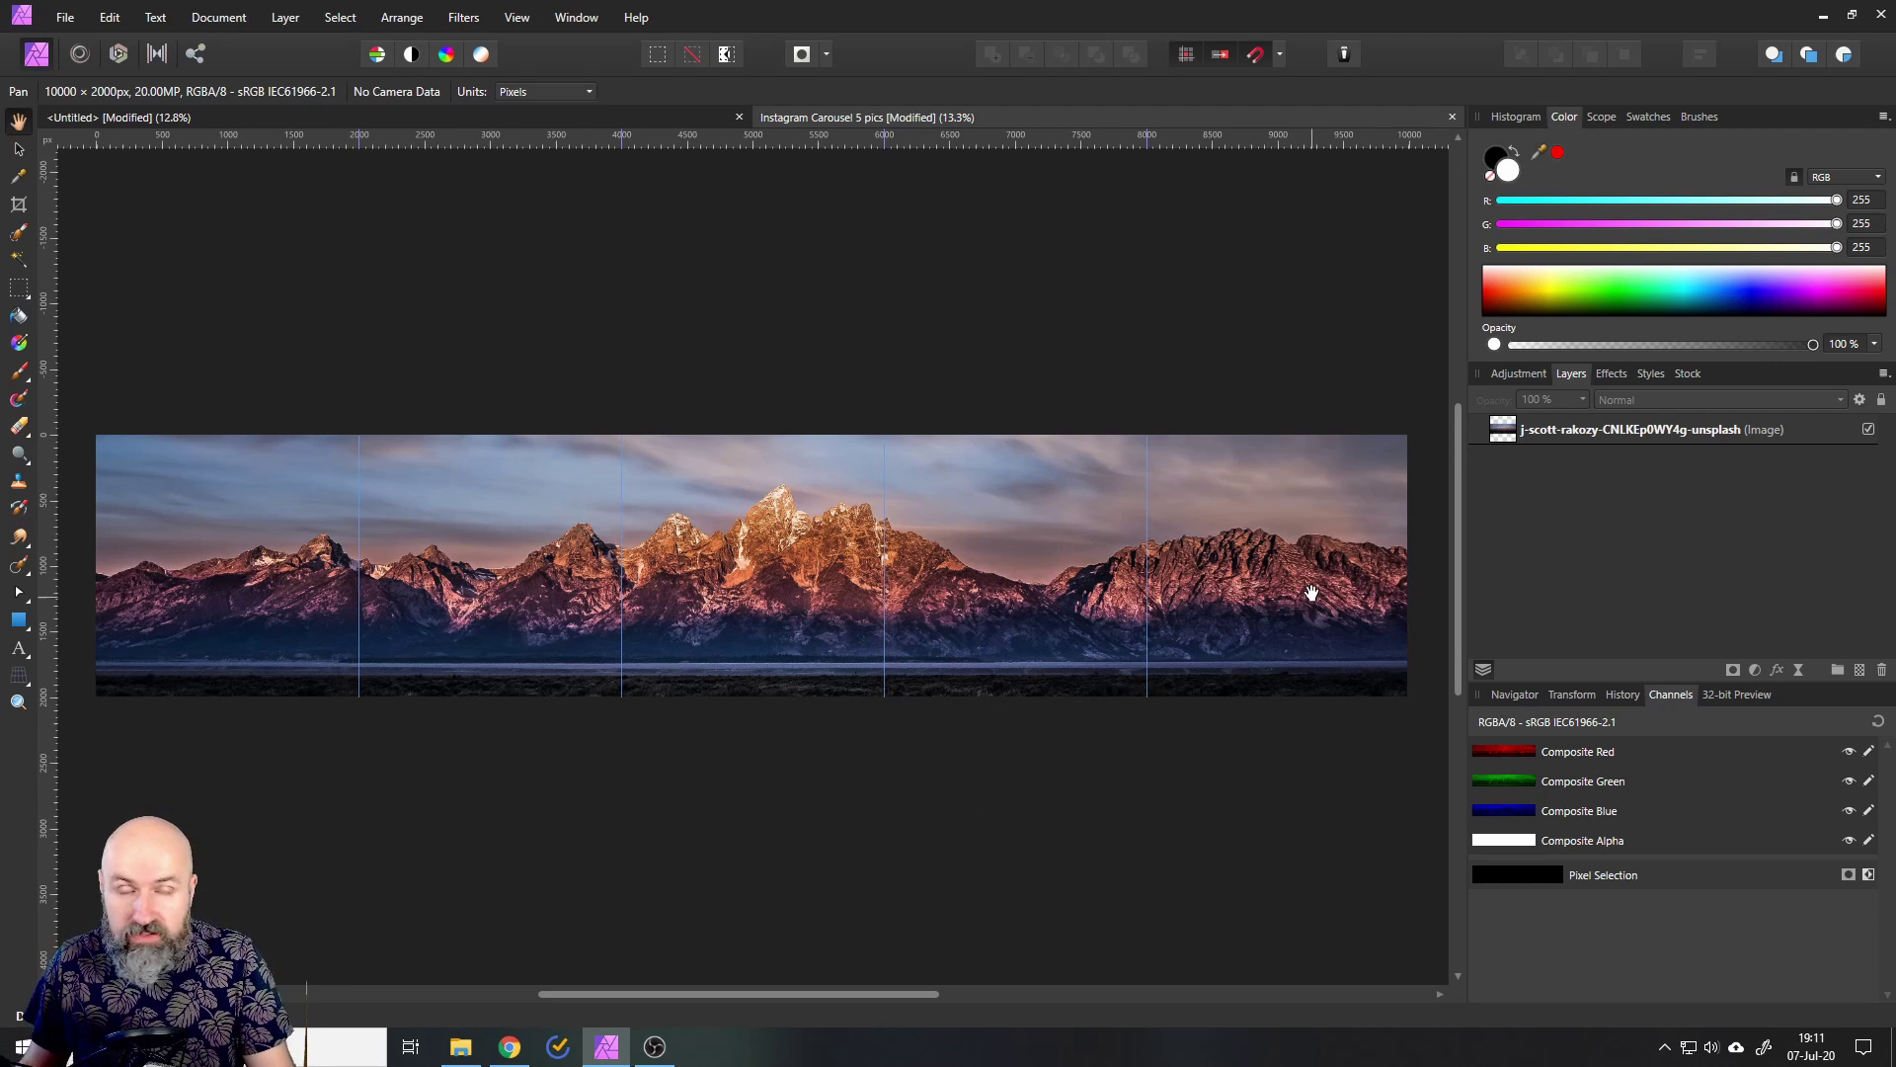
# Step: View the panorama's five JPEG slices in the Export Persona, then return to Creator Studio
pyautogui.click(197, 56)
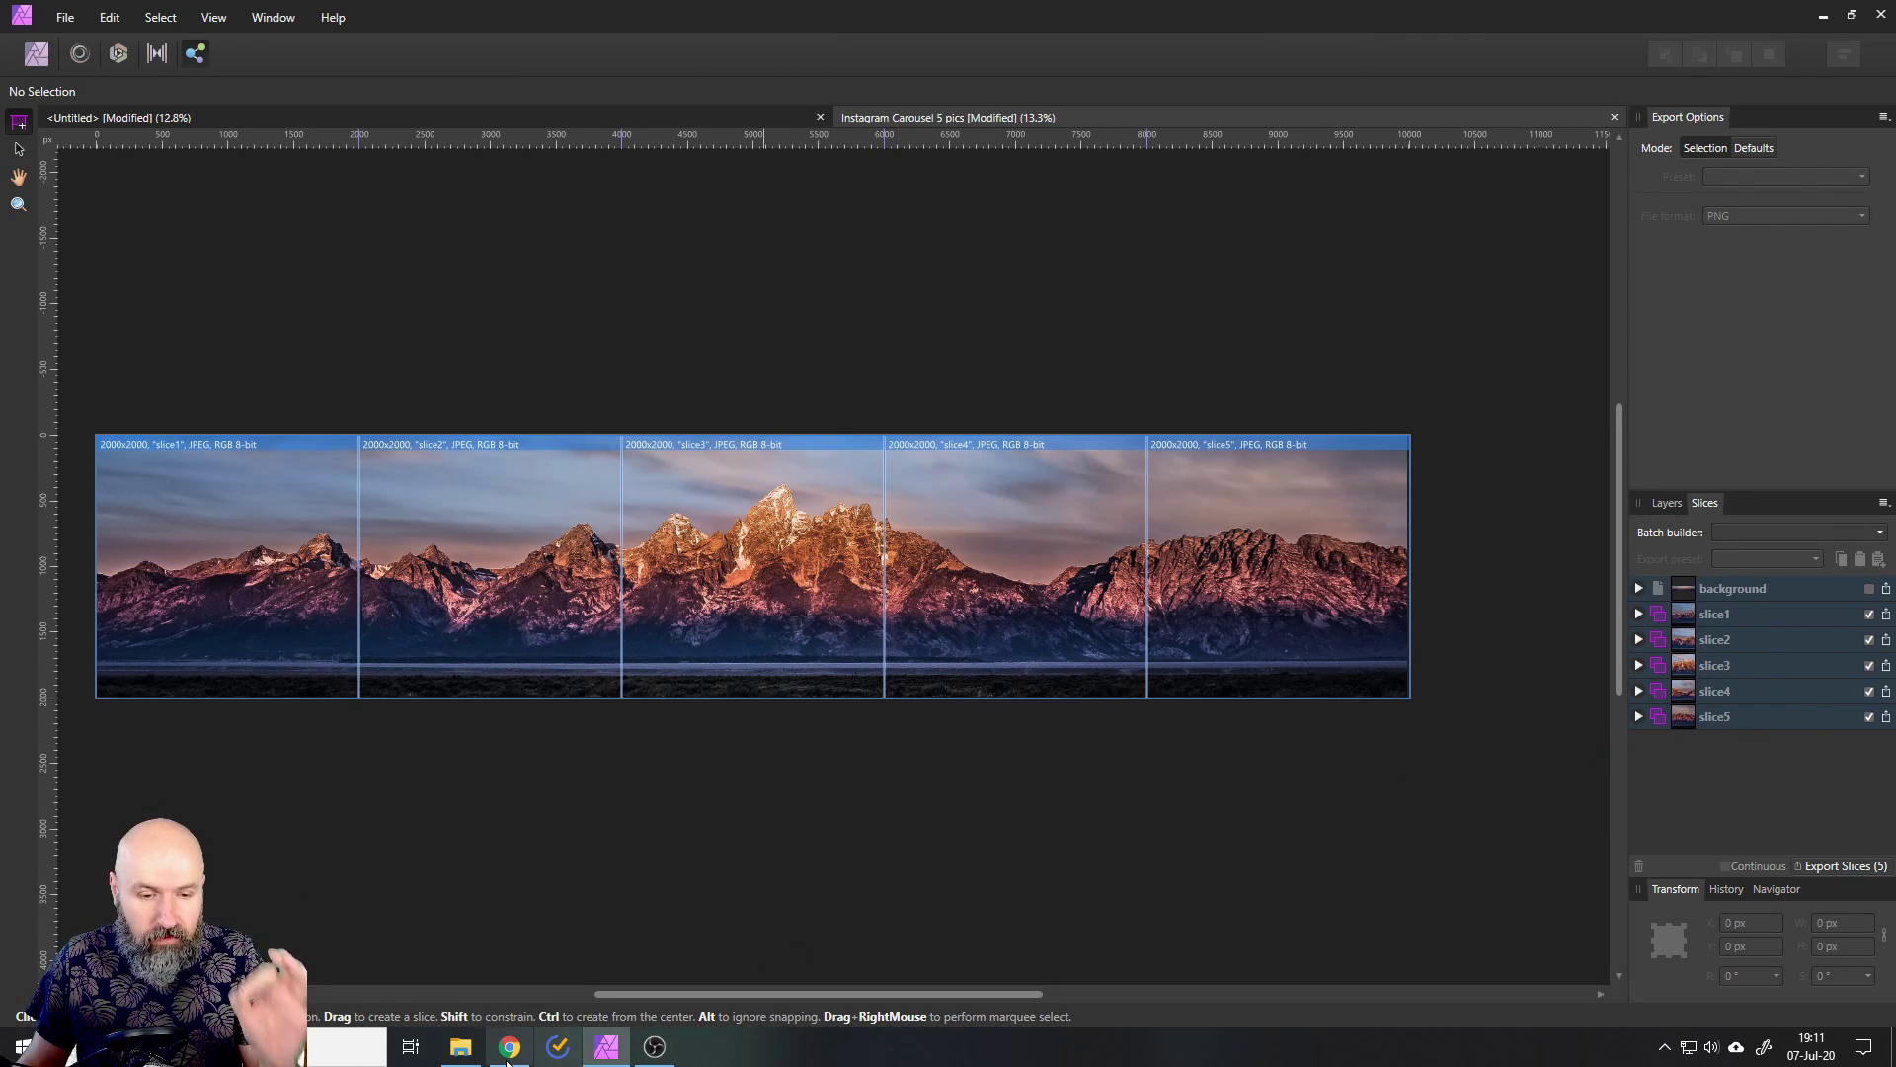
pyautogui.click(509, 1047)
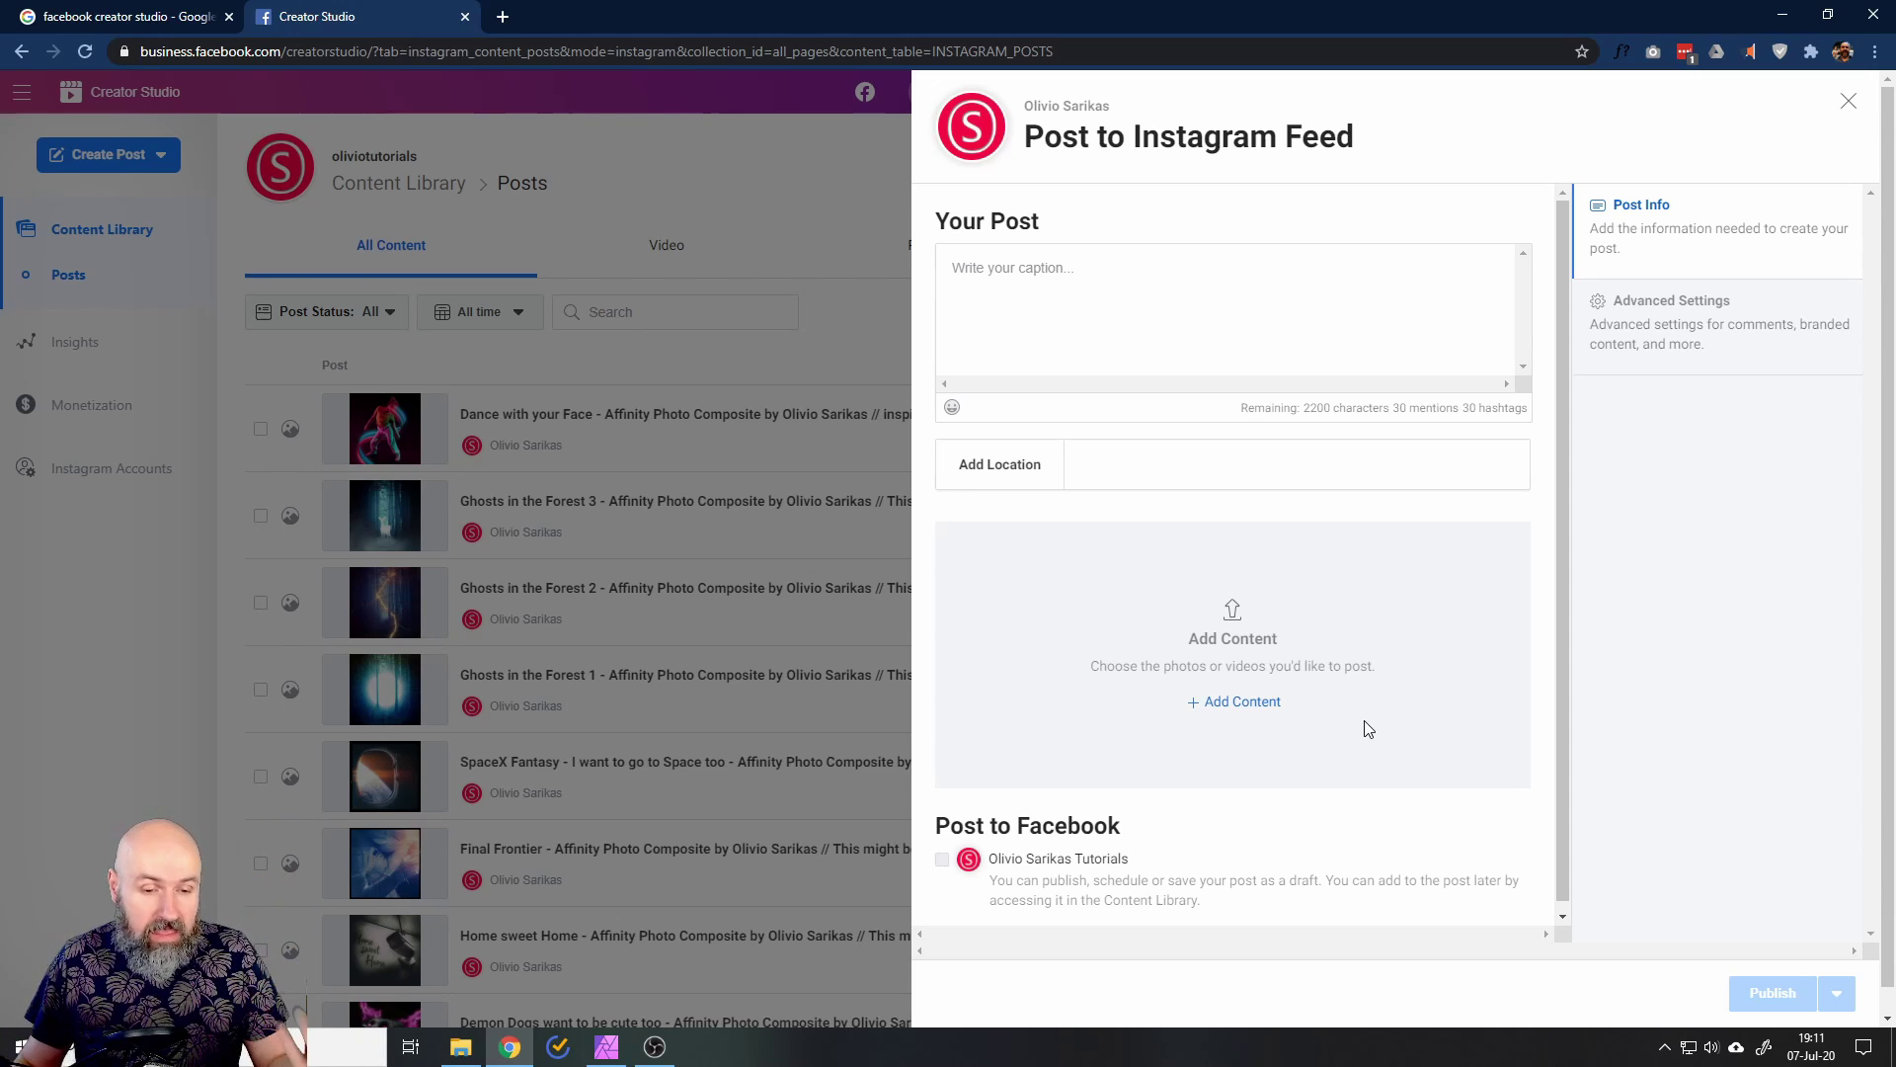
# Step: Alternate between Chrome and Affinity Photo, ending on the panorama's five 2000×2000 JPEG slices
pyautogui.click(608, 1047)
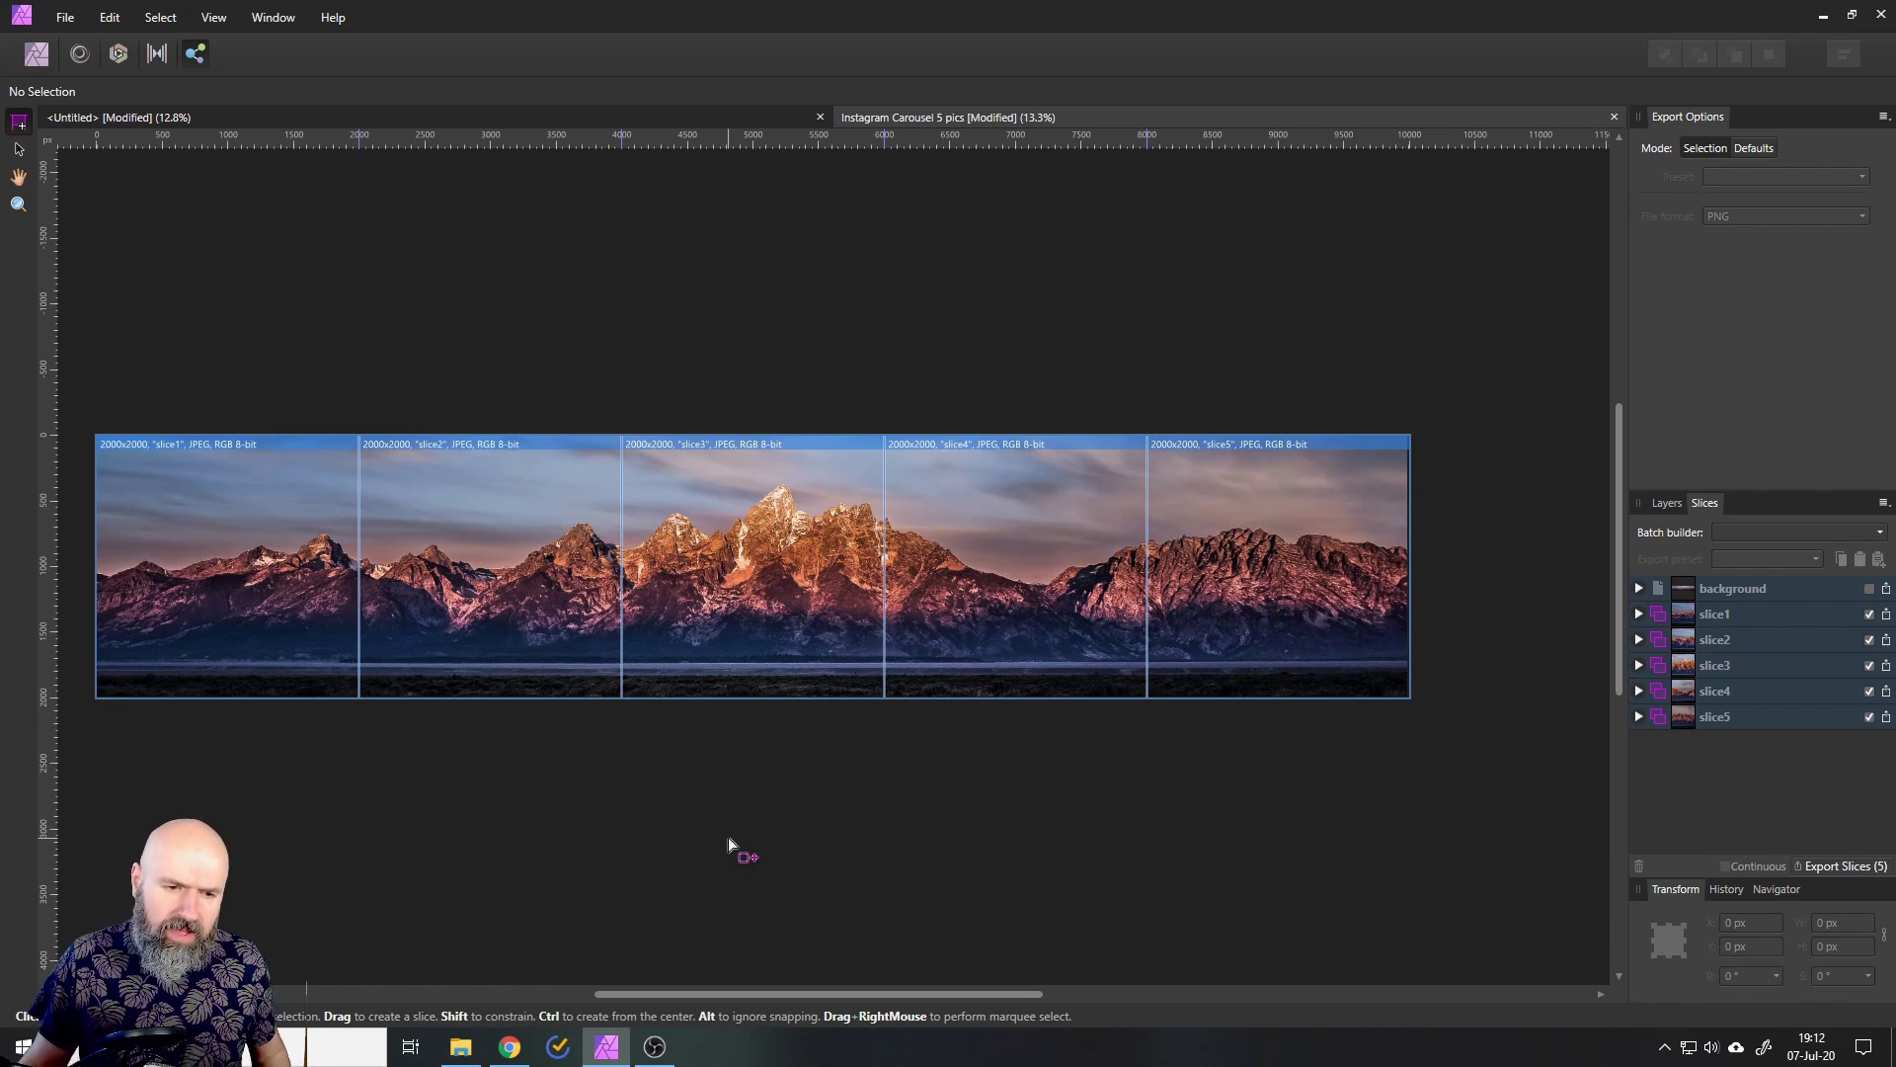
pyautogui.click(521, 1056)
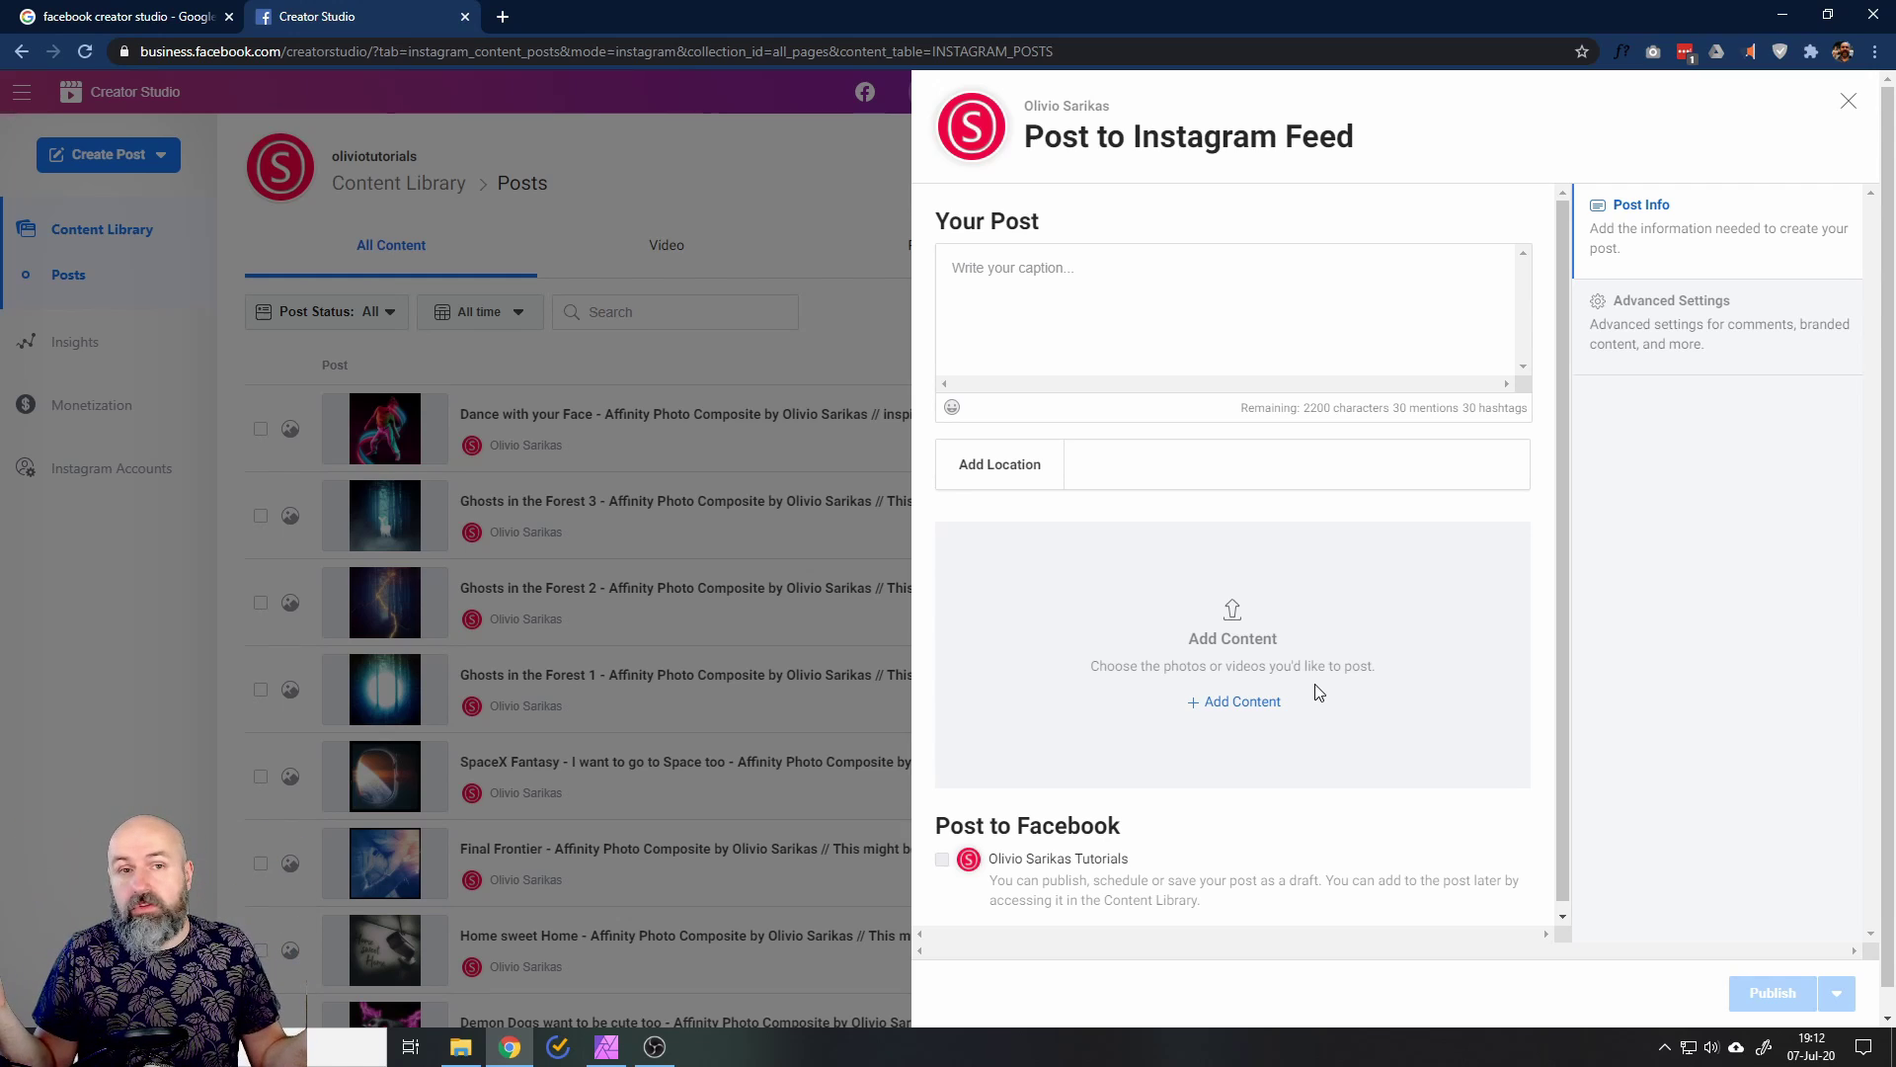
pyautogui.hotkey('alt', 'Tab')
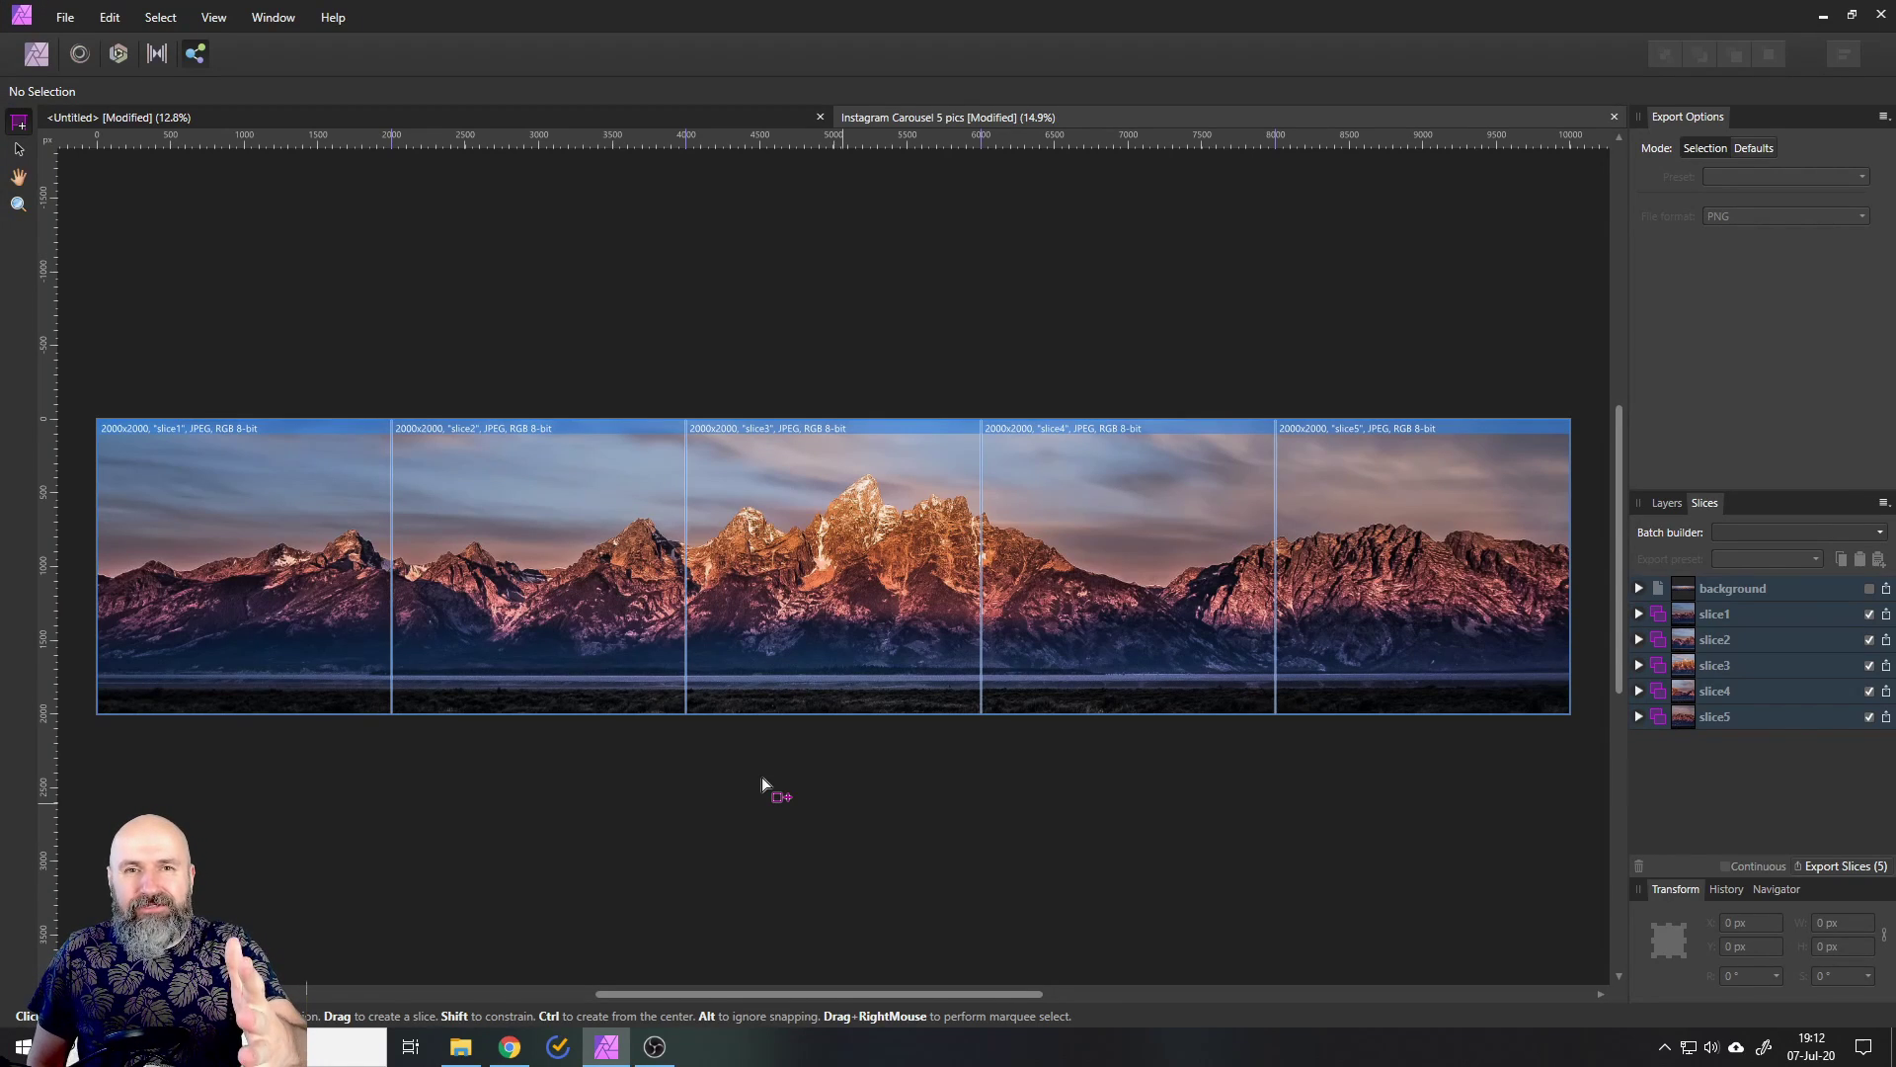